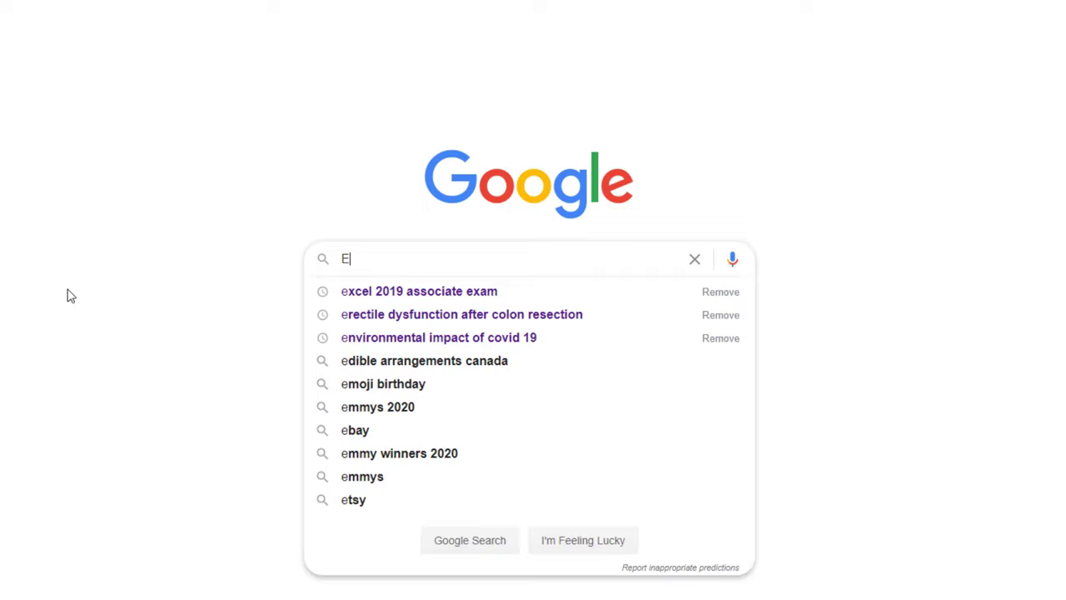
Enter "Excel 2019 exam?" as the Google search query
{"action": "type", "text": "xcel 2019 e"}
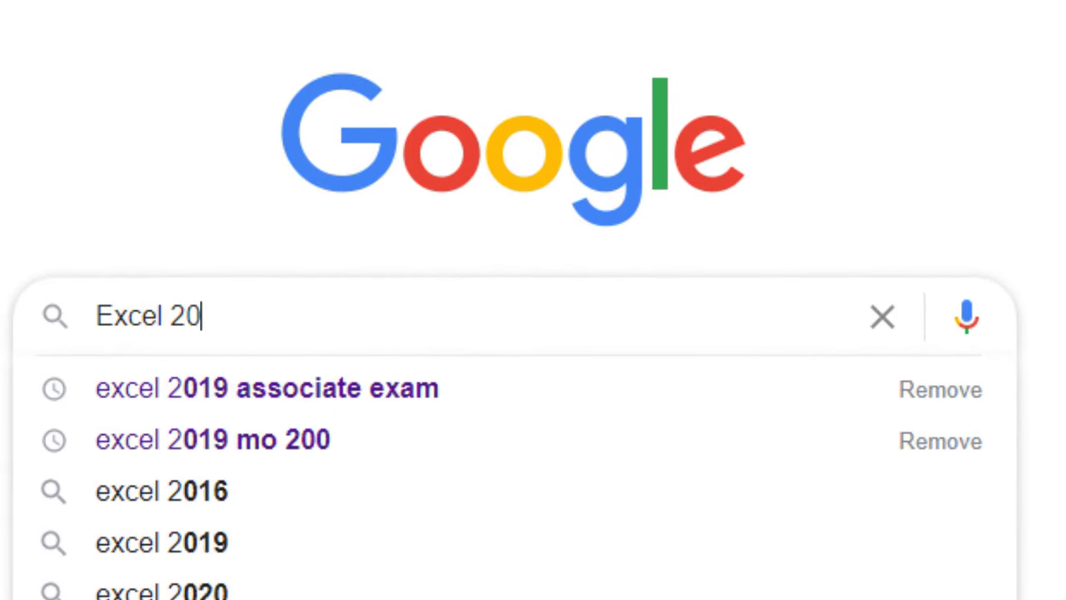
{"action": "type", "text": "xam?"}
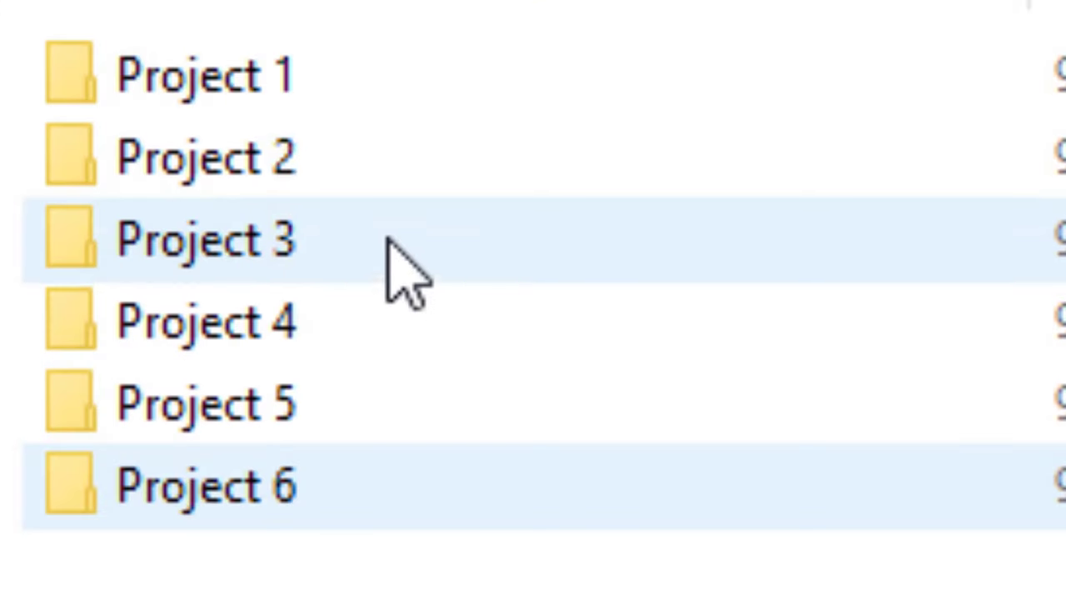
Open the Project 1 folder and its workbook "Project 1 Excel Members Working on"
{"action": "left_click", "coordinate": [304, 108]}
{"action": "double_click", "coordinate": [333, 167]}
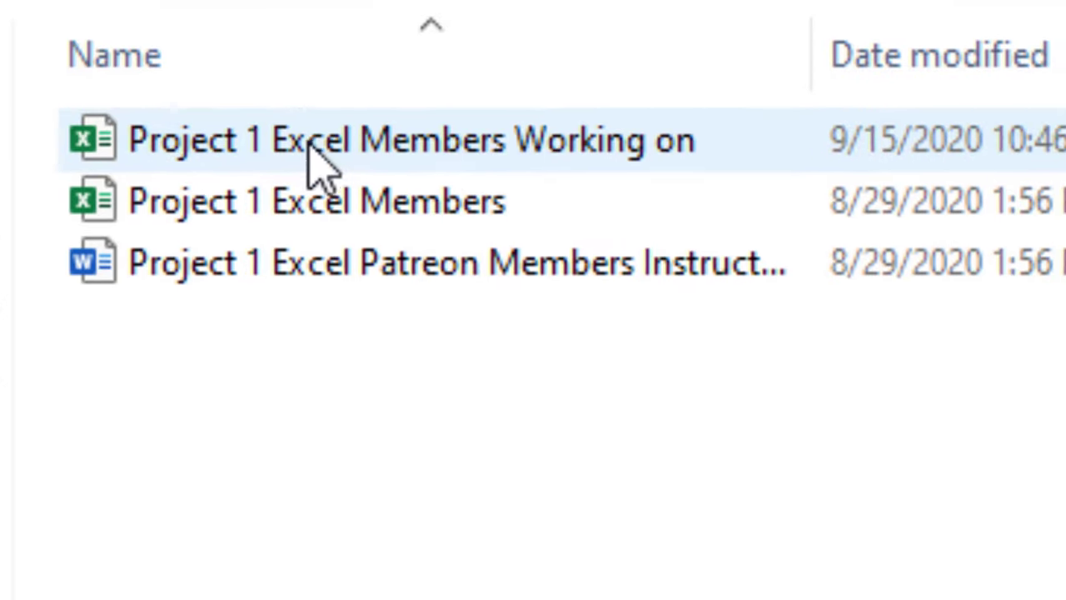
{"action": "double_click", "coordinate": [24, 158]}
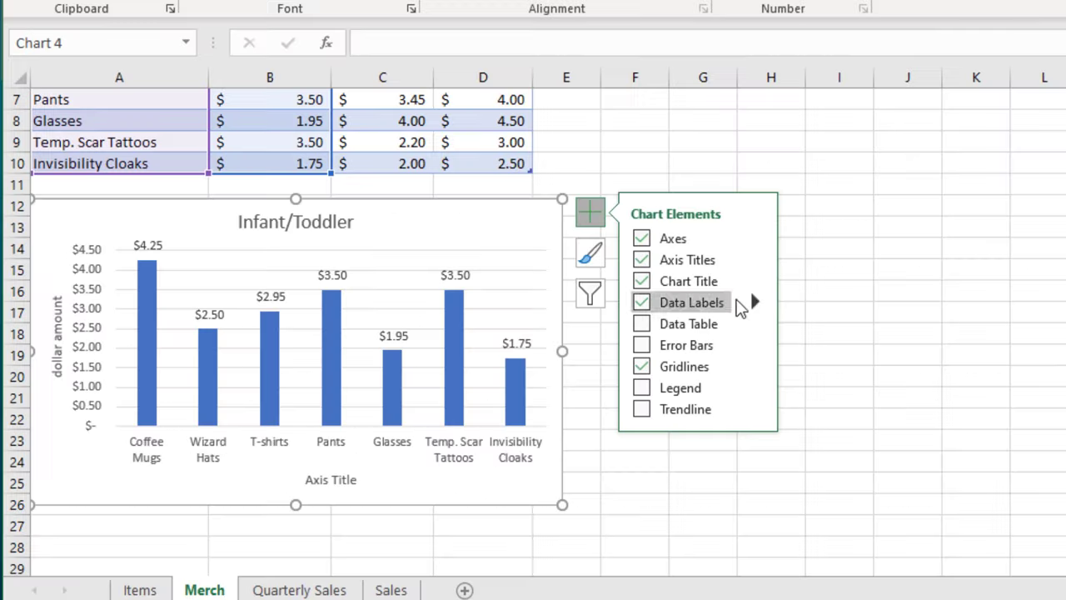
Show the placement options for the data labels of the Infant/Toddler chart on the Merch sheet
{"action": "left_click", "coordinate": [755, 303]}
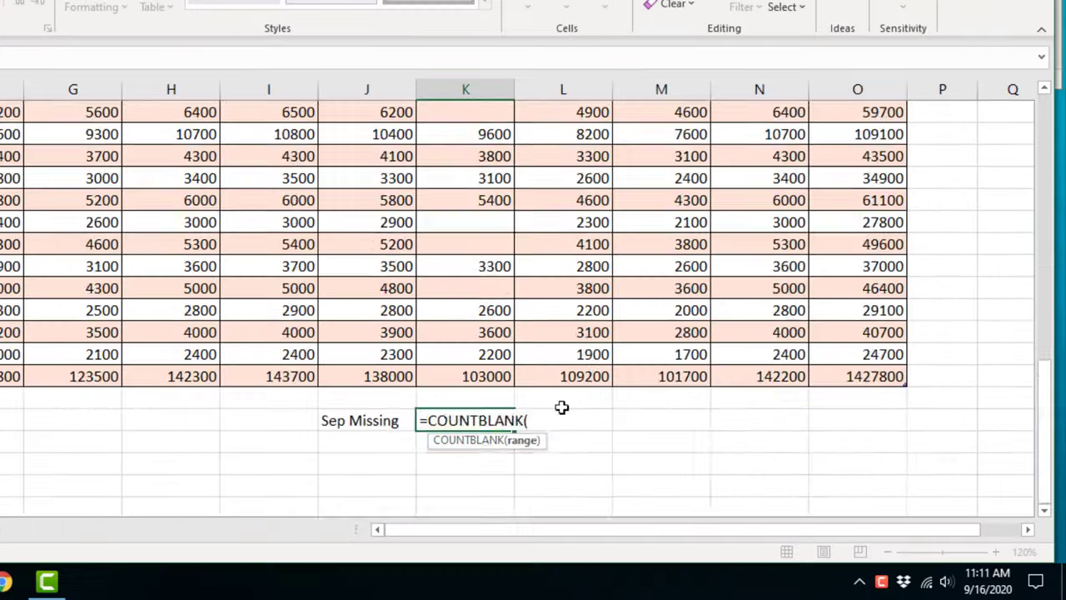
Select the column K values as the range of the COUNTBLANK formula beside "Sep Missing"
{"action": "left_click_drag", "start_coordinate": [464, 96], "coordinate": [464, 442]}
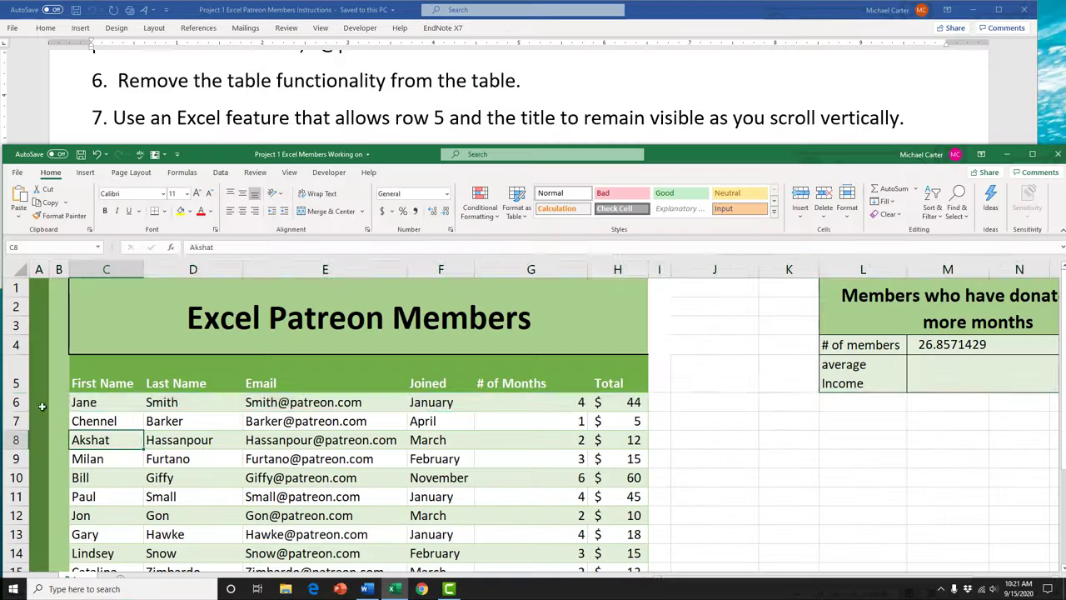
Select row 6 of the members sheet and open the Freeze Panes options
{"action": "left_click", "coordinate": [16, 403]}
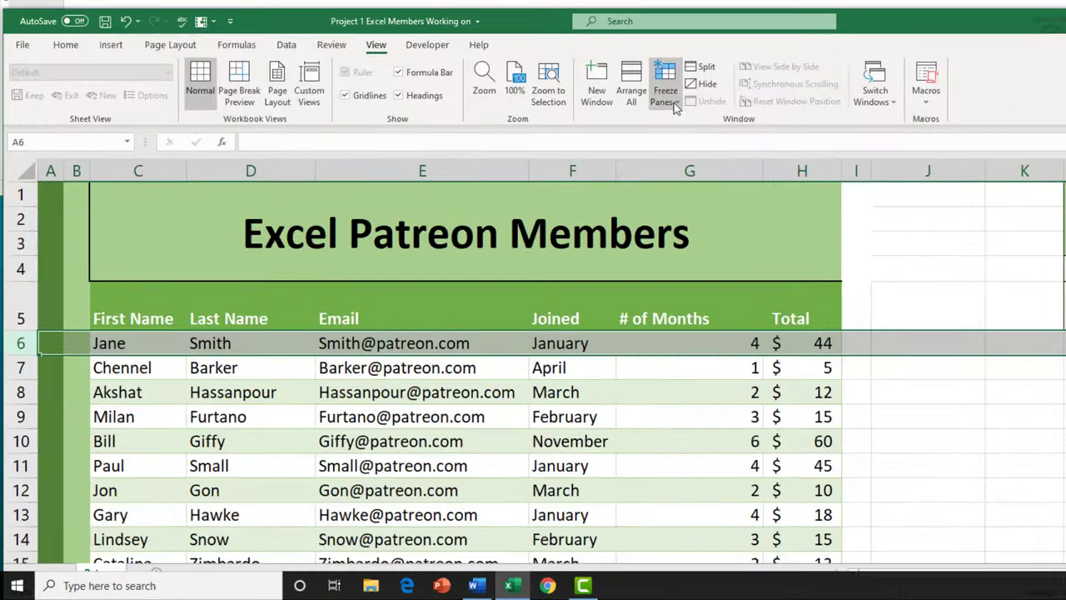
{"action": "left_click", "coordinate": [671, 98]}
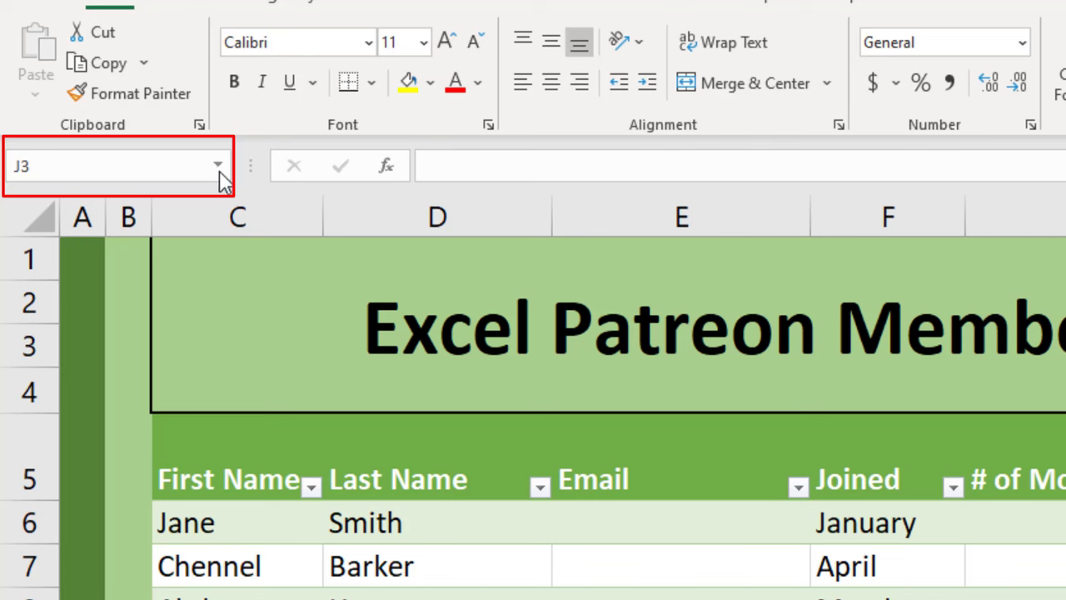
Navigate to the named range Total and delete the contents of its cell
{"action": "left_click", "coordinate": [219, 170]}
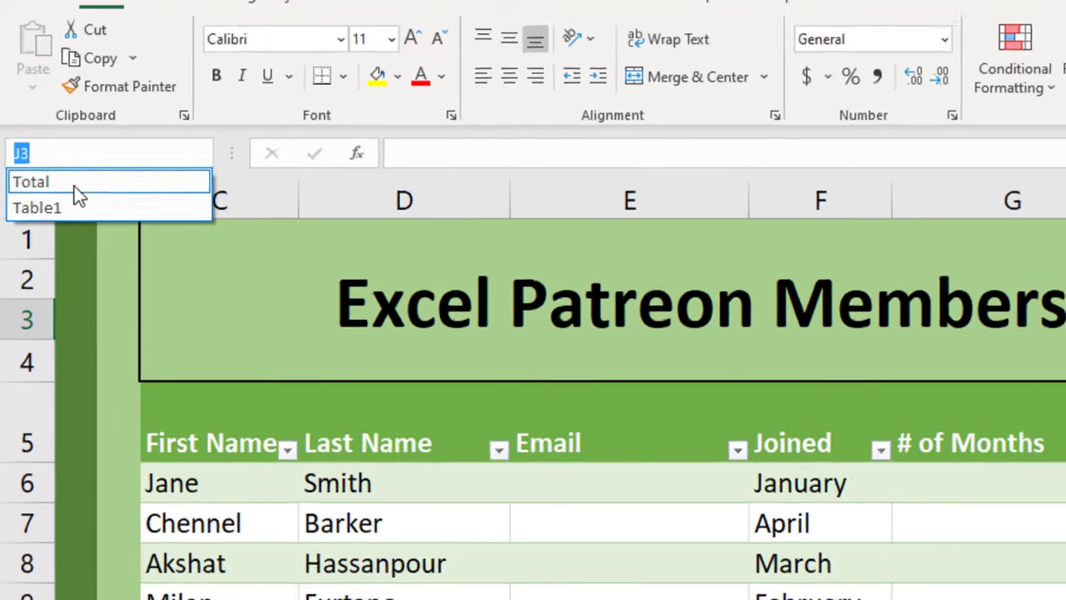
{"action": "left_click", "coordinate": [74, 185]}
{"action": "scroll", "coordinate": [483, 596], "scroll_direction": "down", "scroll_amount": 1}
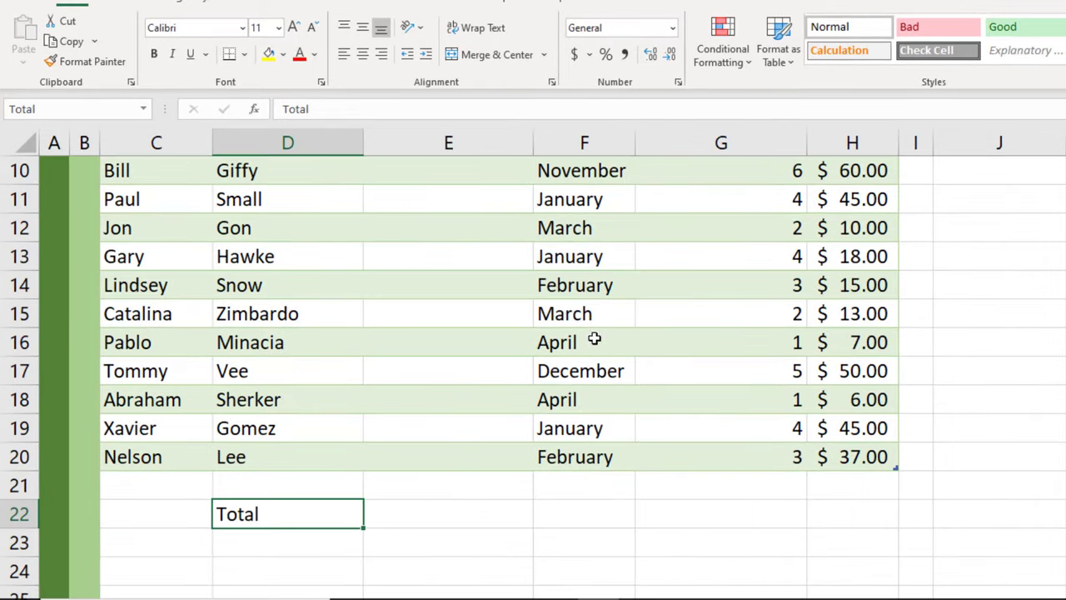
{"action": "key", "text": "Delete"}
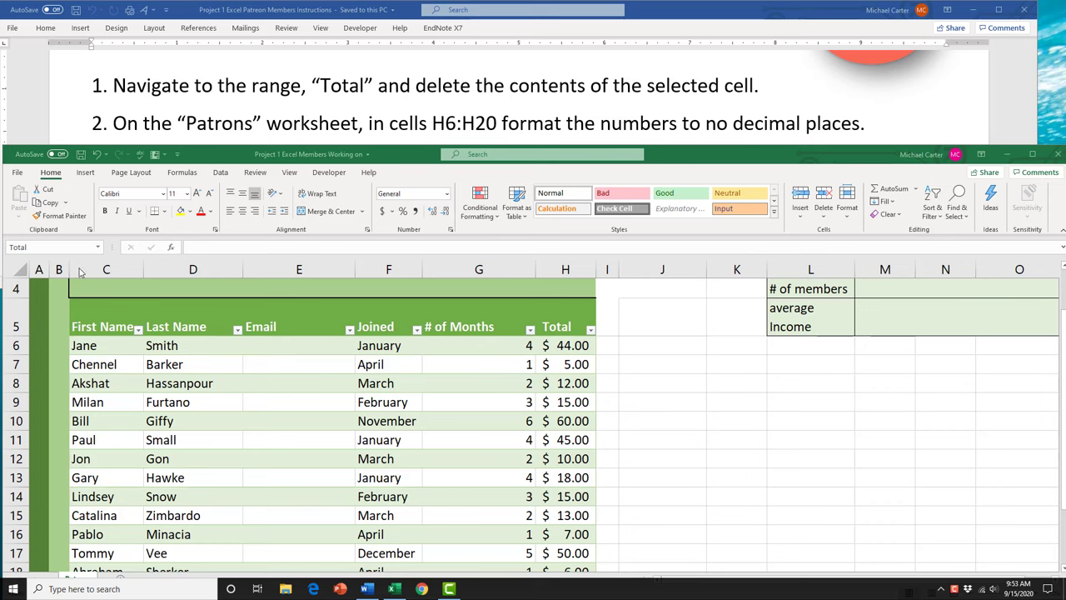
Select the range H6:H20 and format its numbers with no decimal places
{"action": "left_click", "coordinate": [50, 248]}
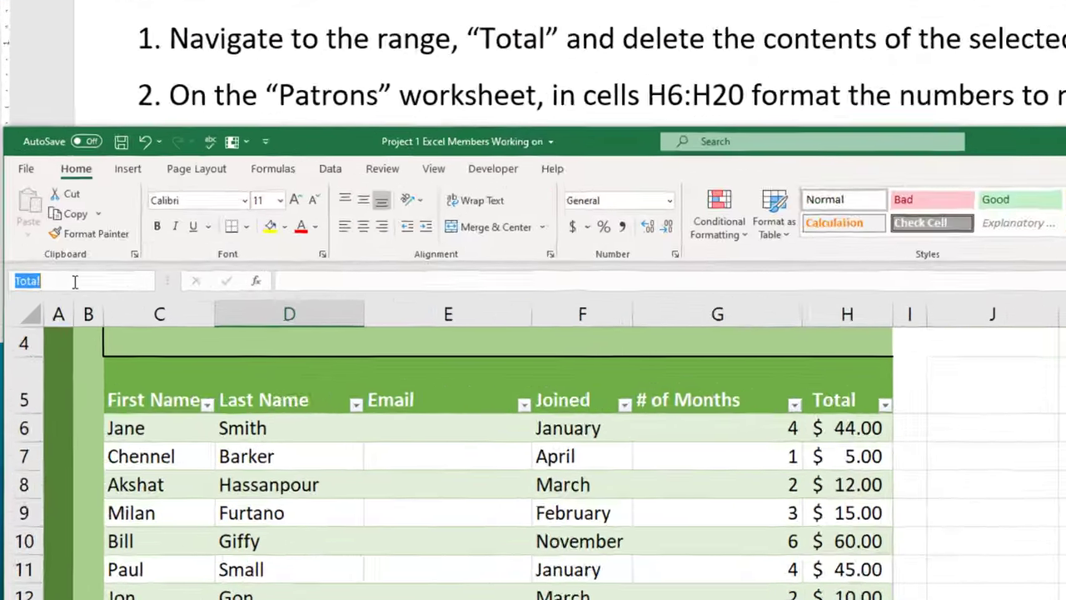
{"action": "key", "text": "BackSpace"}
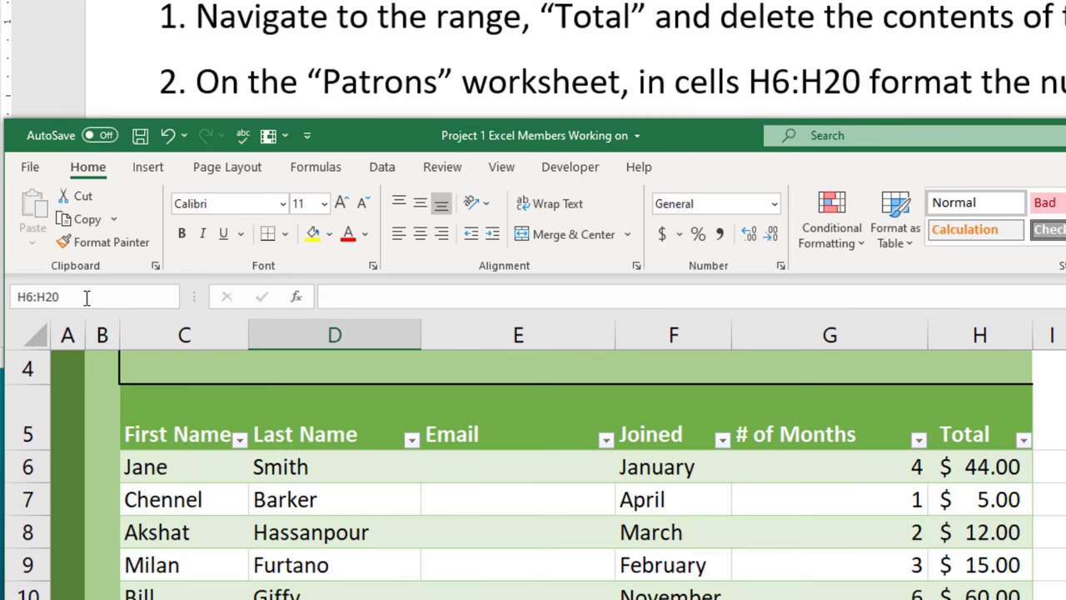
{"action": "key", "text": "Return"}
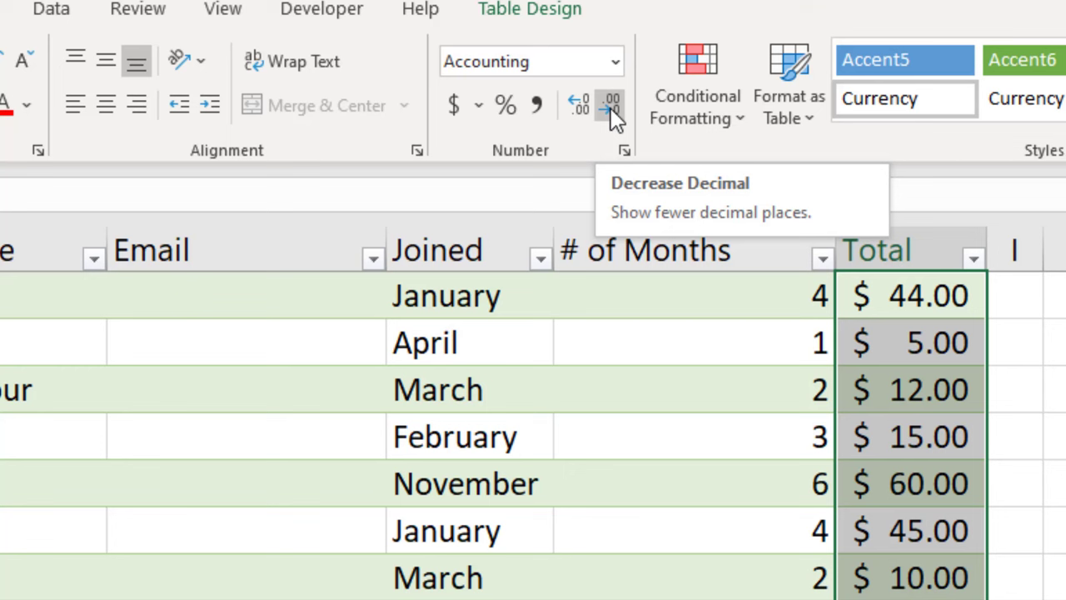
{"action": "left_click", "coordinate": [610, 107]}
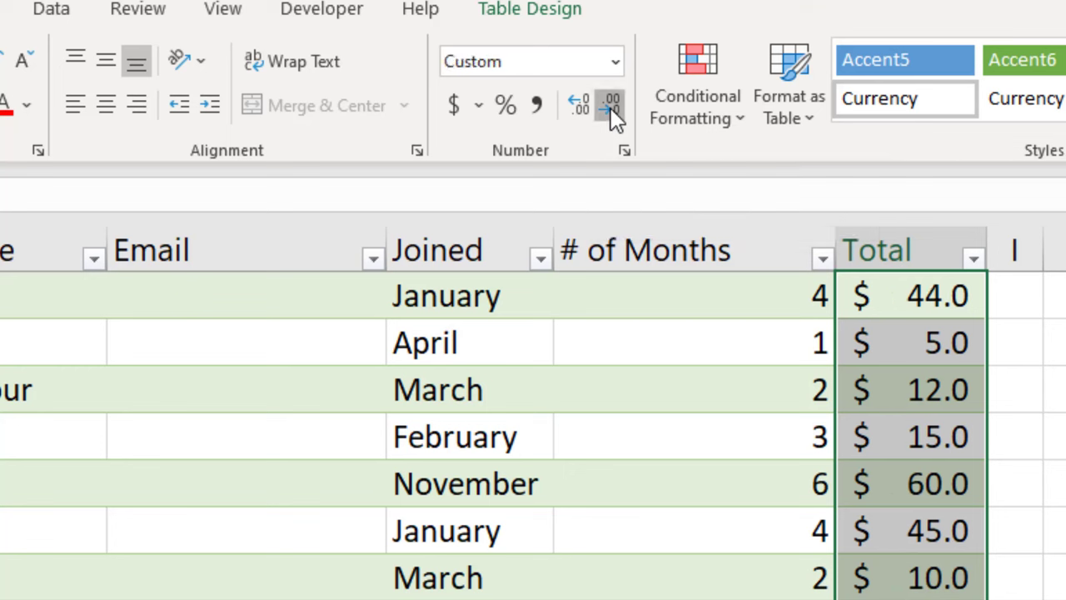
{"action": "left_click", "coordinate": [610, 107]}
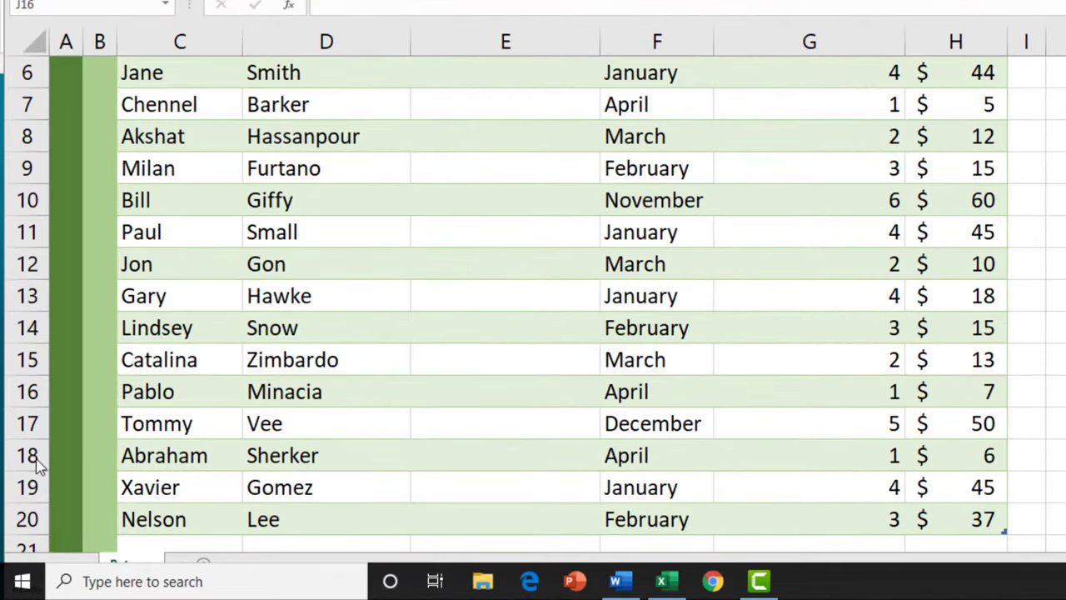
Delete the table row at C18:H18 from the members table without removing the whole worksheet row
{"action": "left_click", "coordinate": [30, 455]}
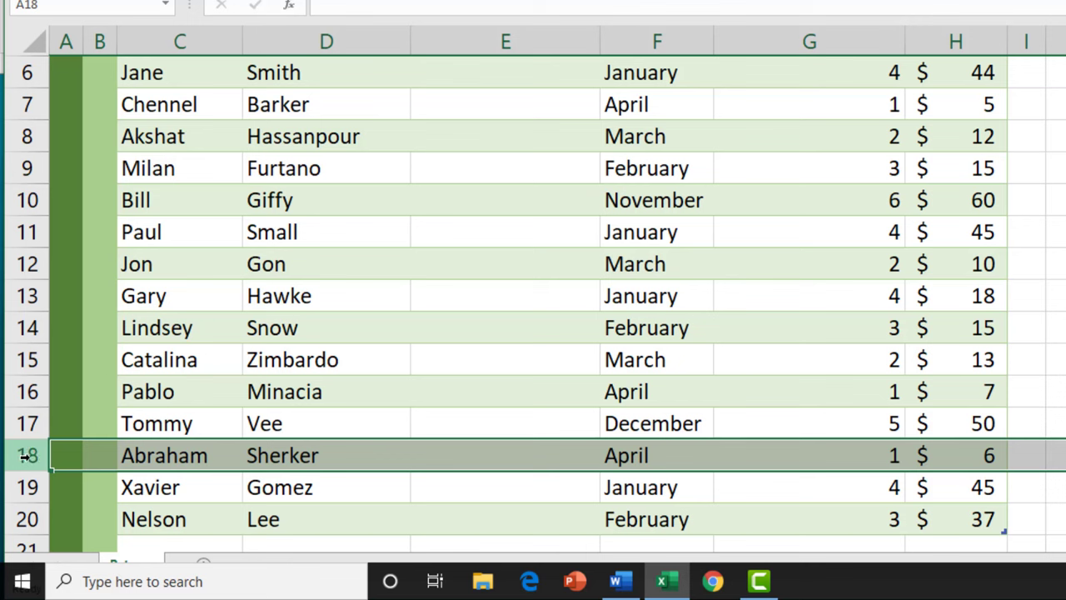
{"action": "left_click", "coordinate": [161, 462]}
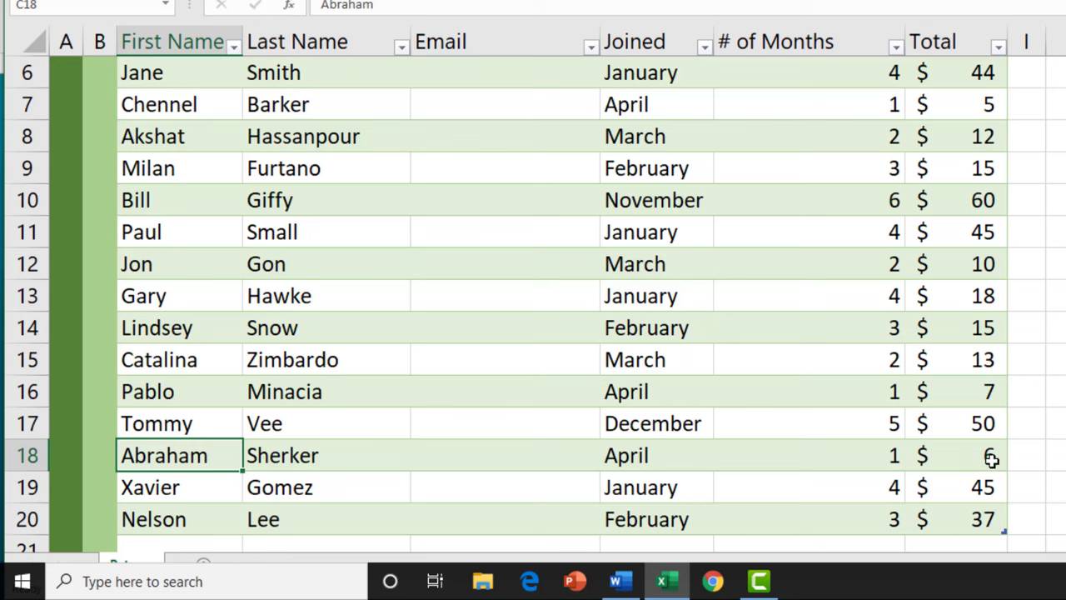
{"action": "left_click_drag", "start_coordinate": [174, 455], "coordinate": [922, 455]}
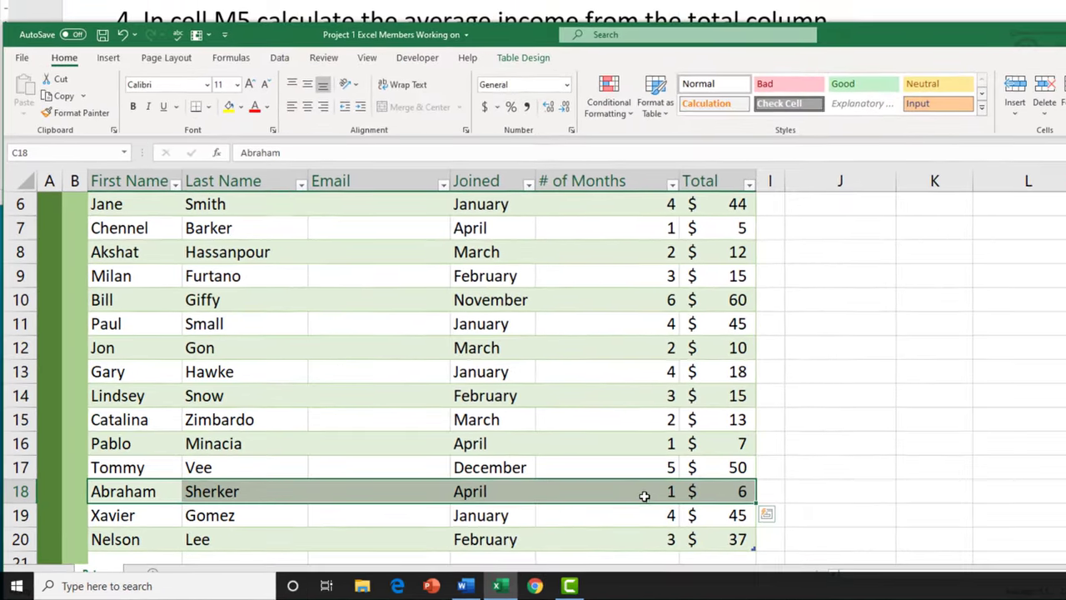
{"action": "right_click", "coordinate": [658, 496]}
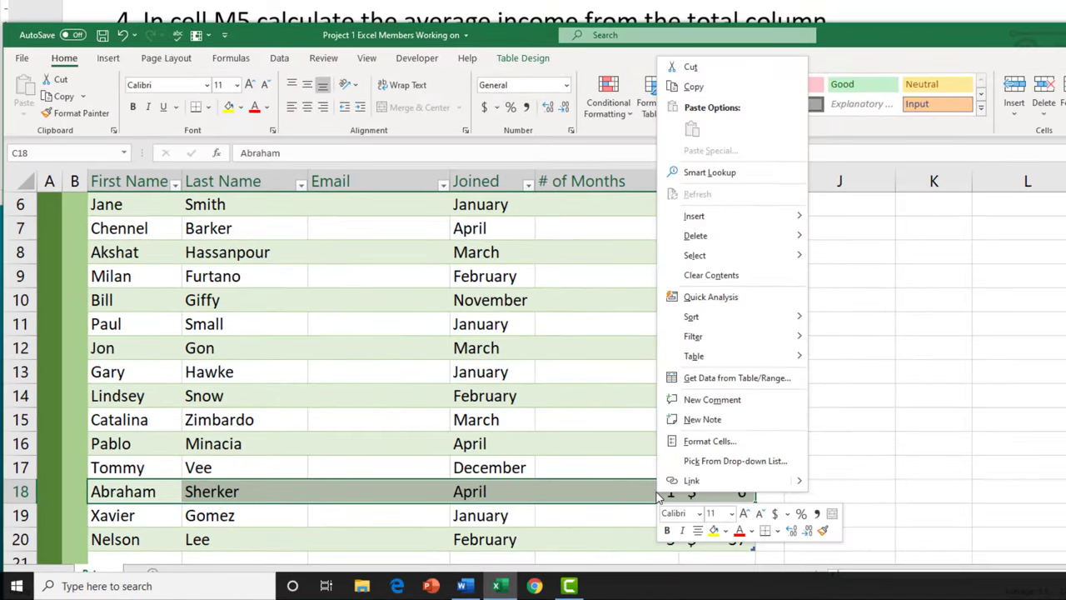
{"action": "mouse_move", "coordinate": [726, 237]}
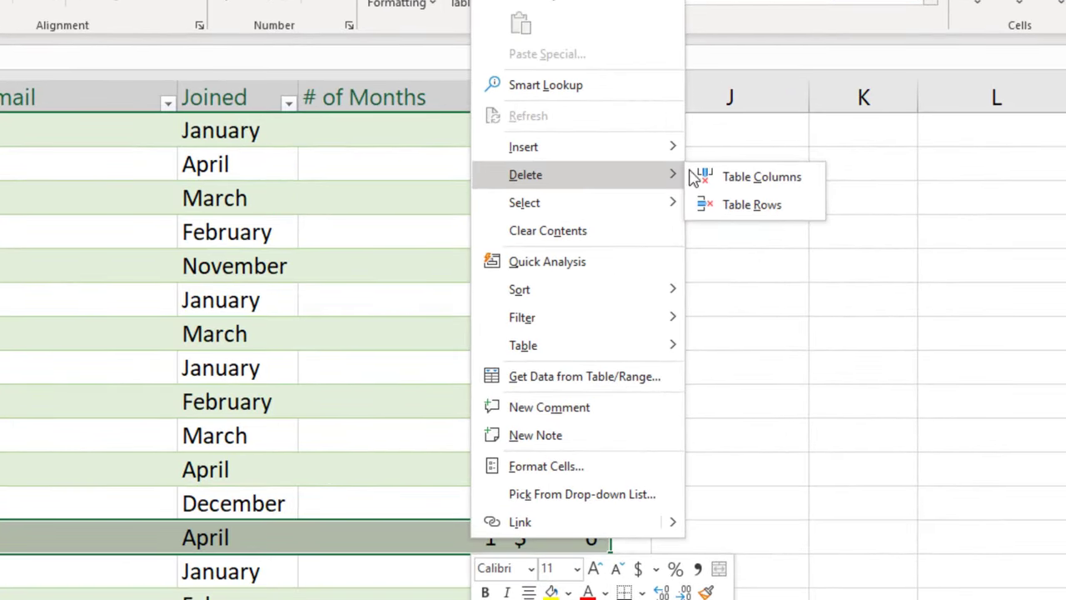
{"action": "left_click", "coordinate": [789, 208]}
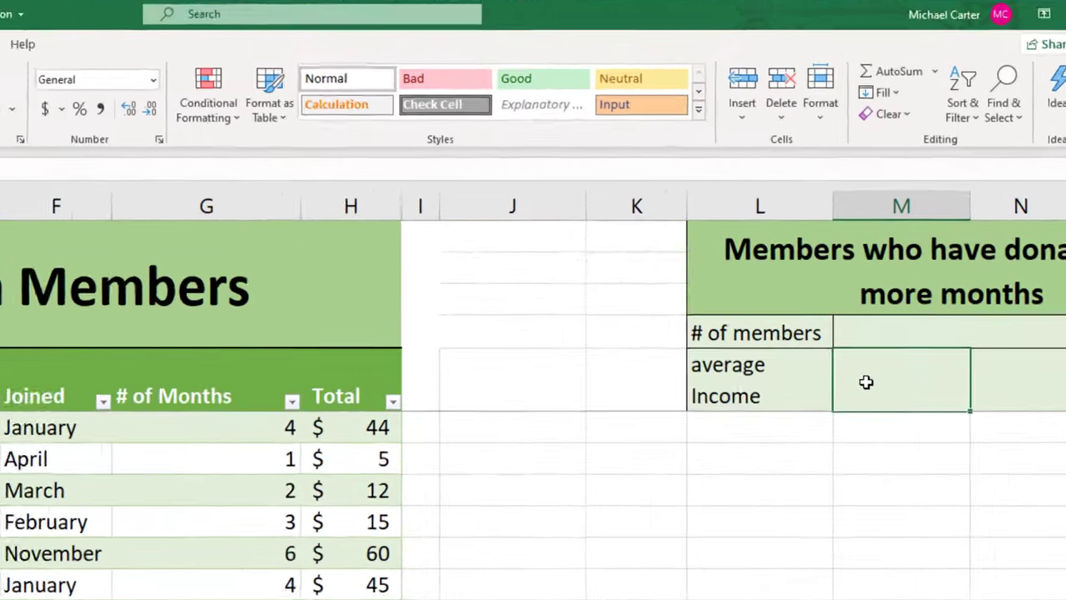
Calculate the average income in cell M5 with the formula =average(H:H)
{"action": "type", "text": "="}
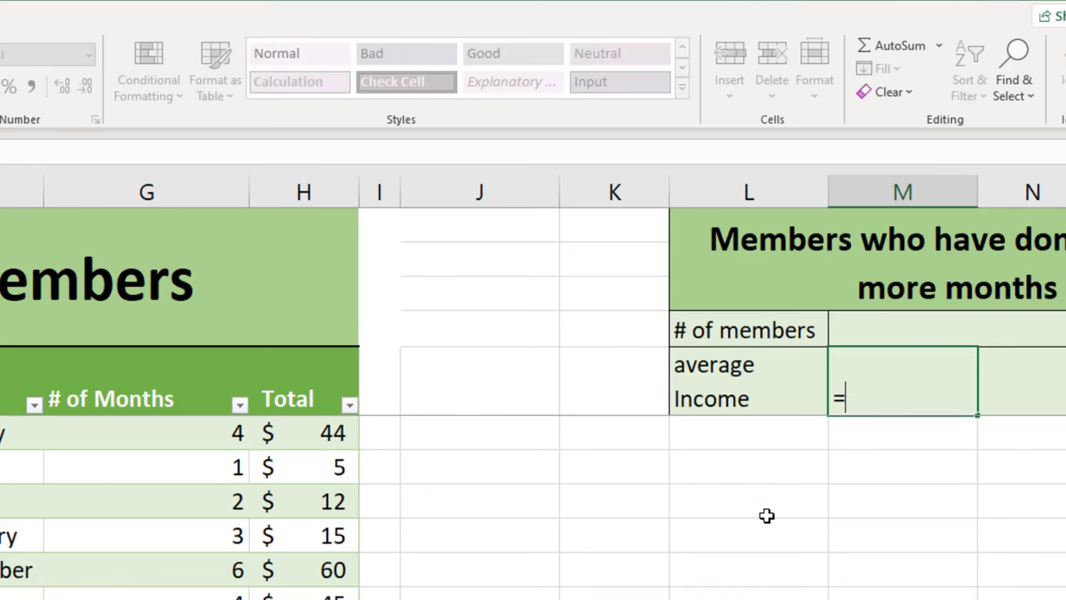
{"action": "type", "text": "average("}
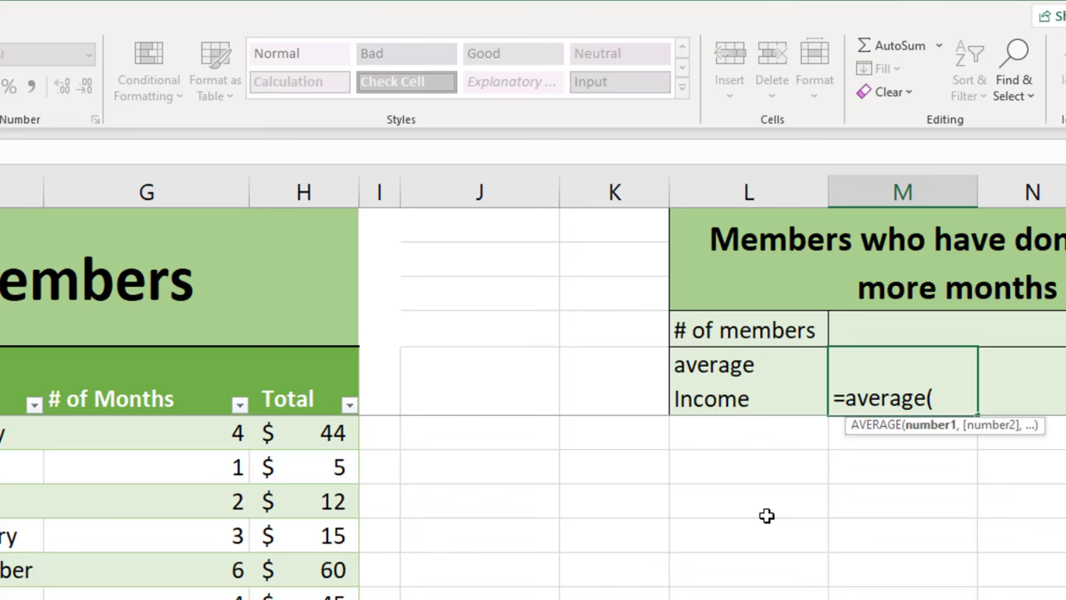
{"action": "type", "text": "H"}
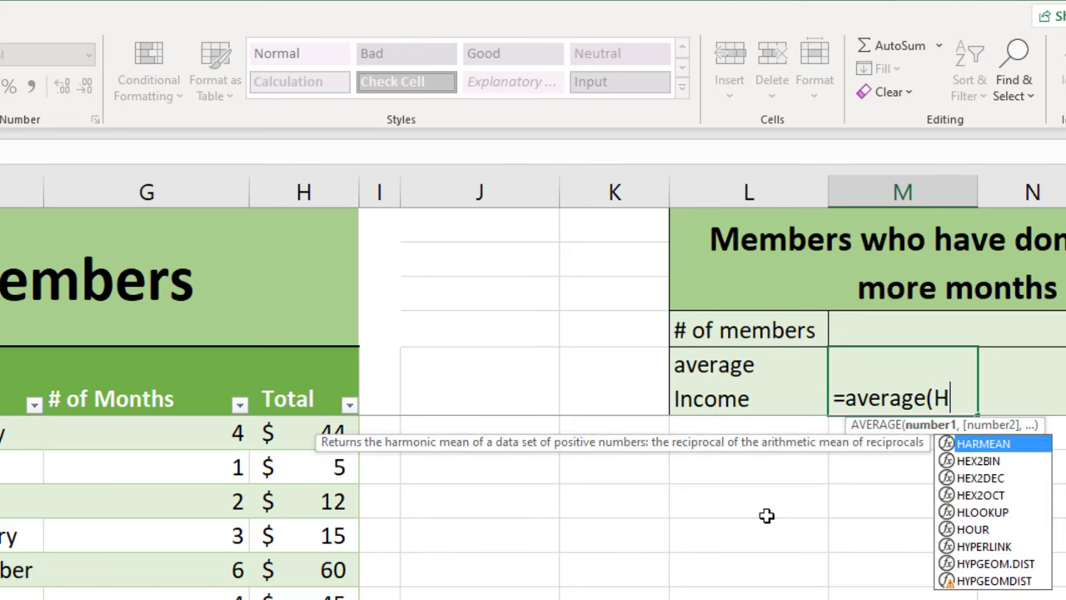
{"action": "type", "text": ":H)"}
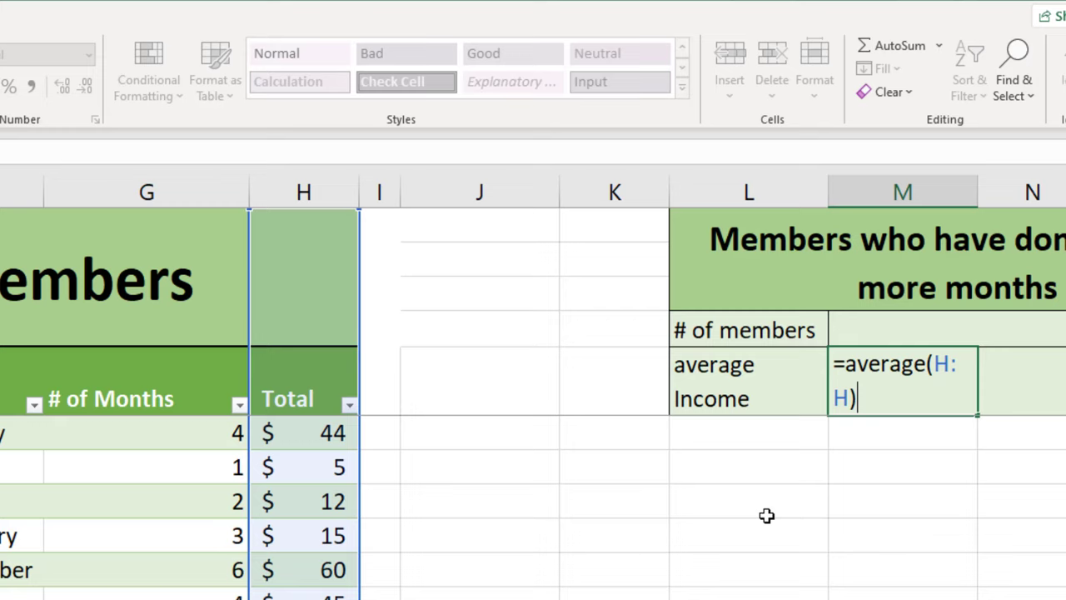
{"action": "key", "text": "Return"}
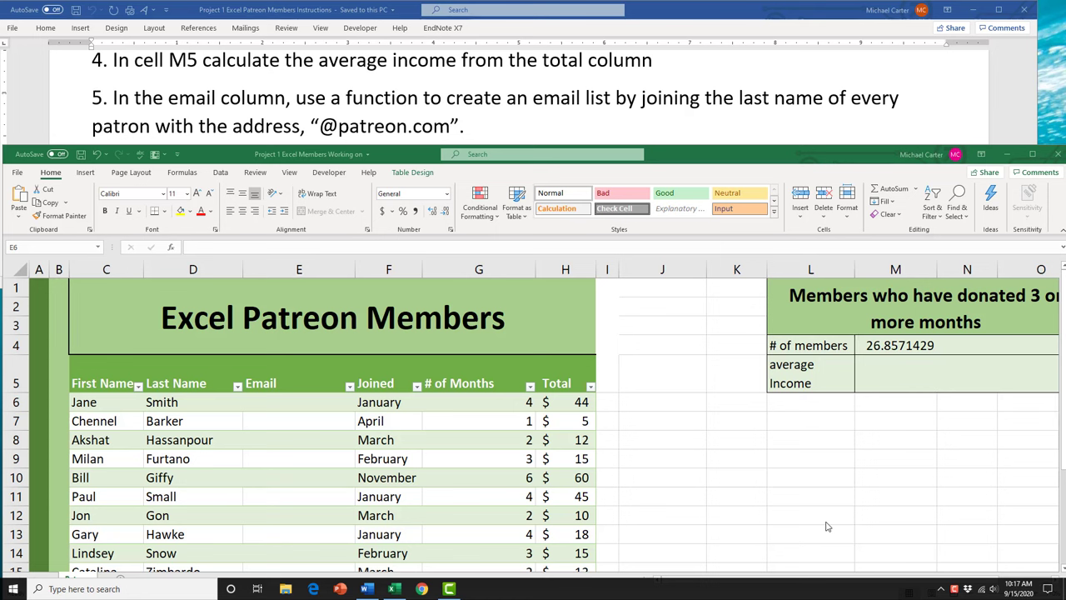
Start a CONCAT function in cell E6 and set its first text argument to the row's Last Name
{"action": "left_click", "coordinate": [280, 409]}
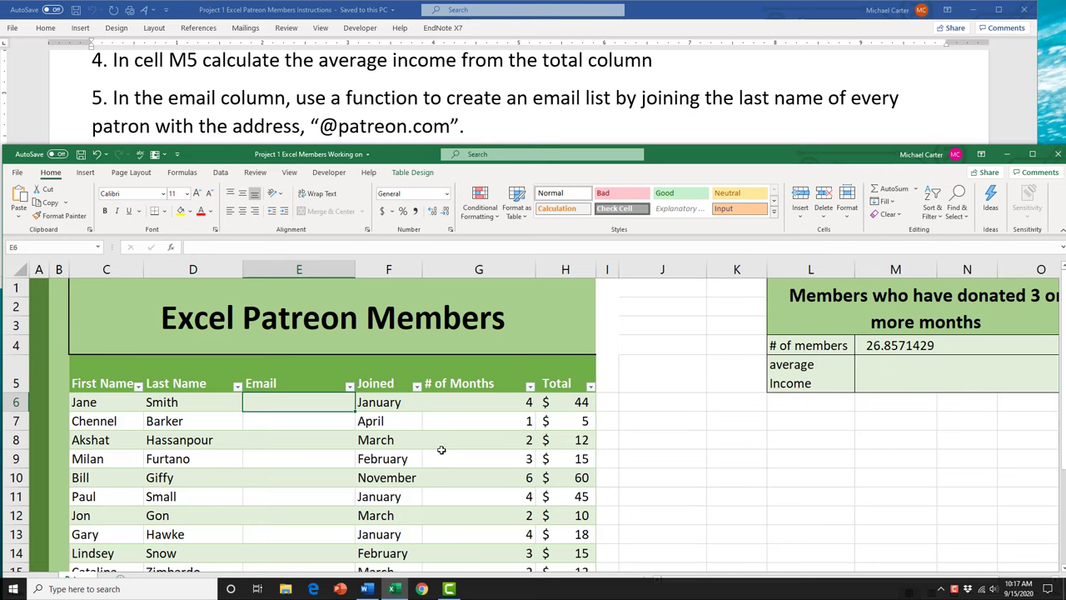
{"action": "type", "text": "="}
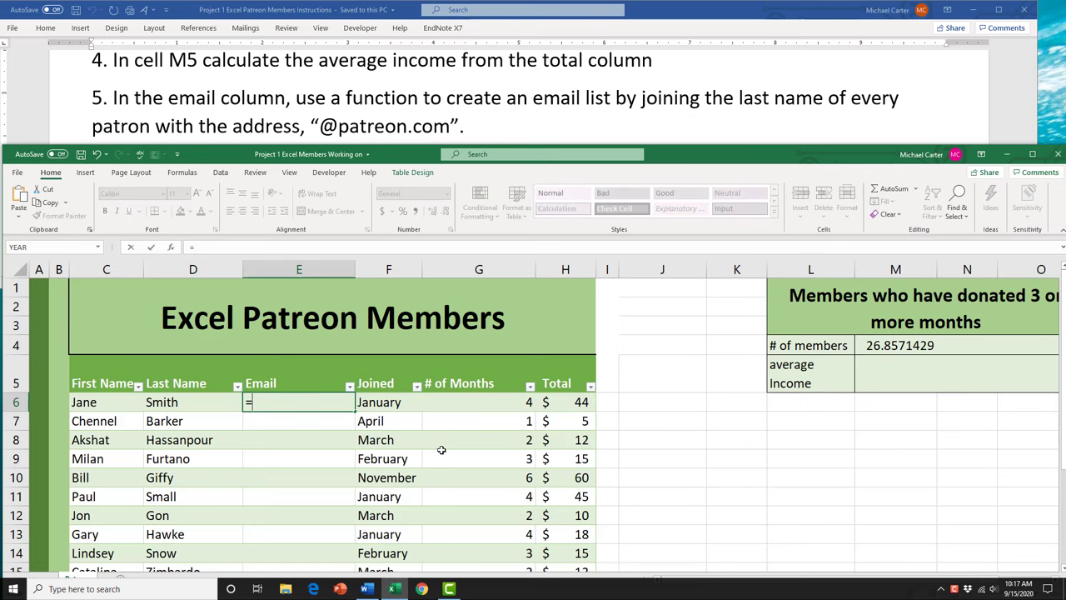
{"action": "type", "text": "conc"}
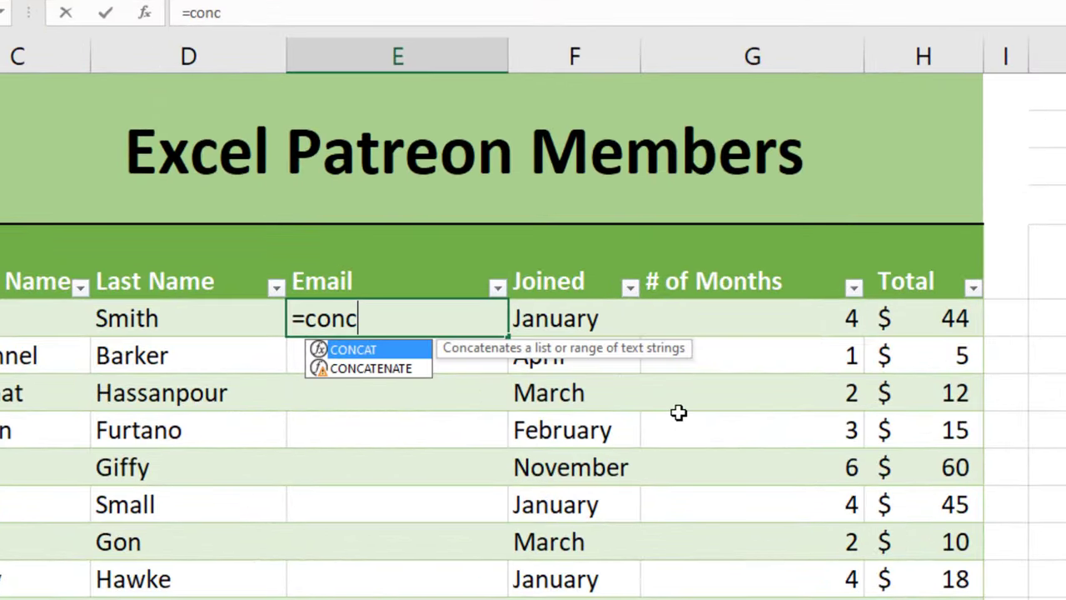
{"action": "type", "text": "at"}
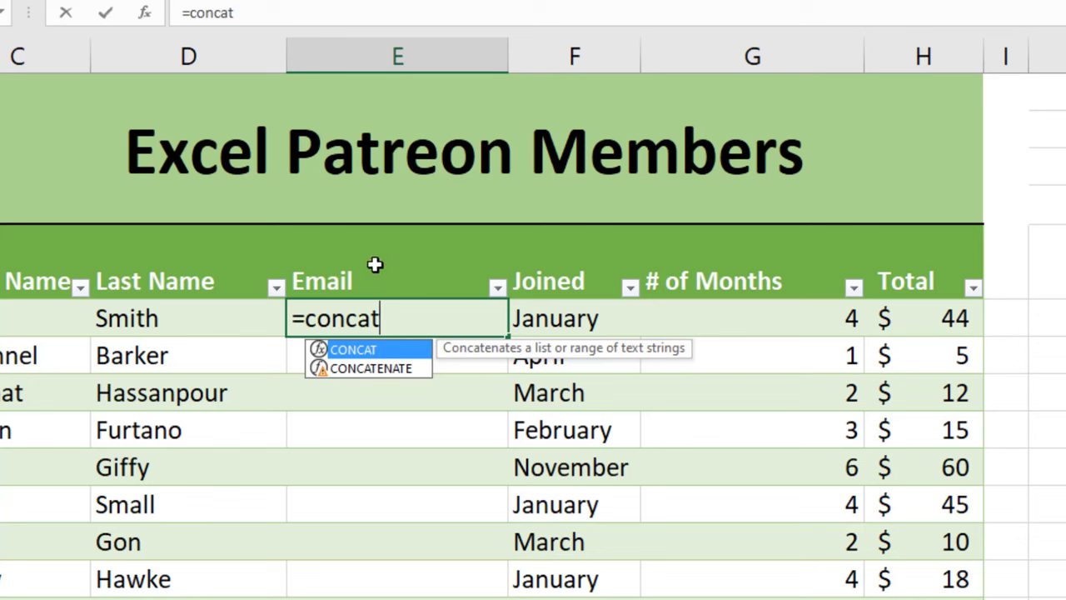
{"action": "type", "text": "("}
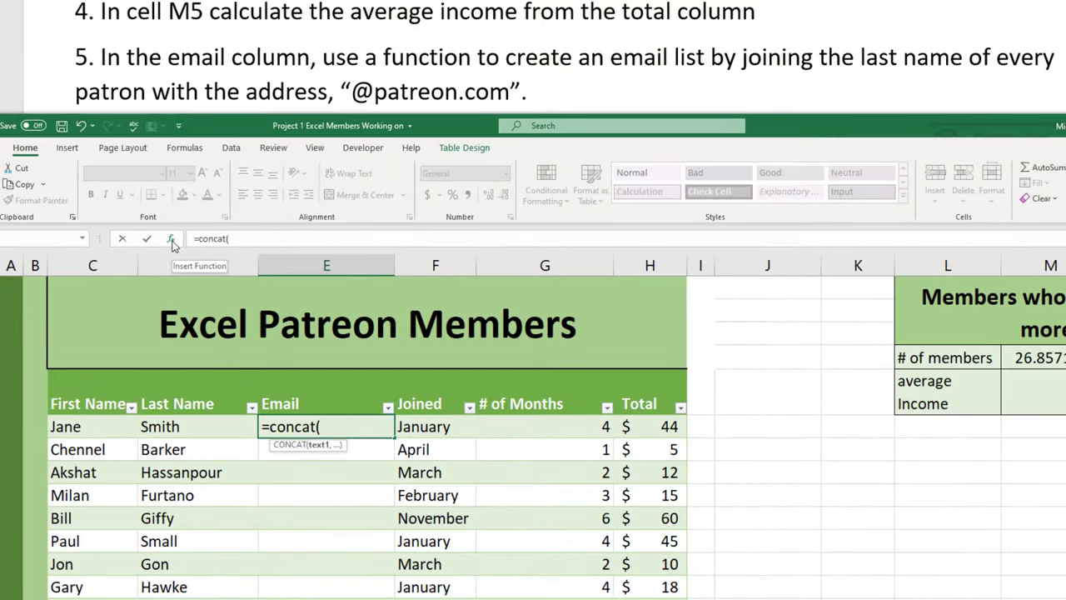
{"action": "left_click", "coordinate": [171, 239]}
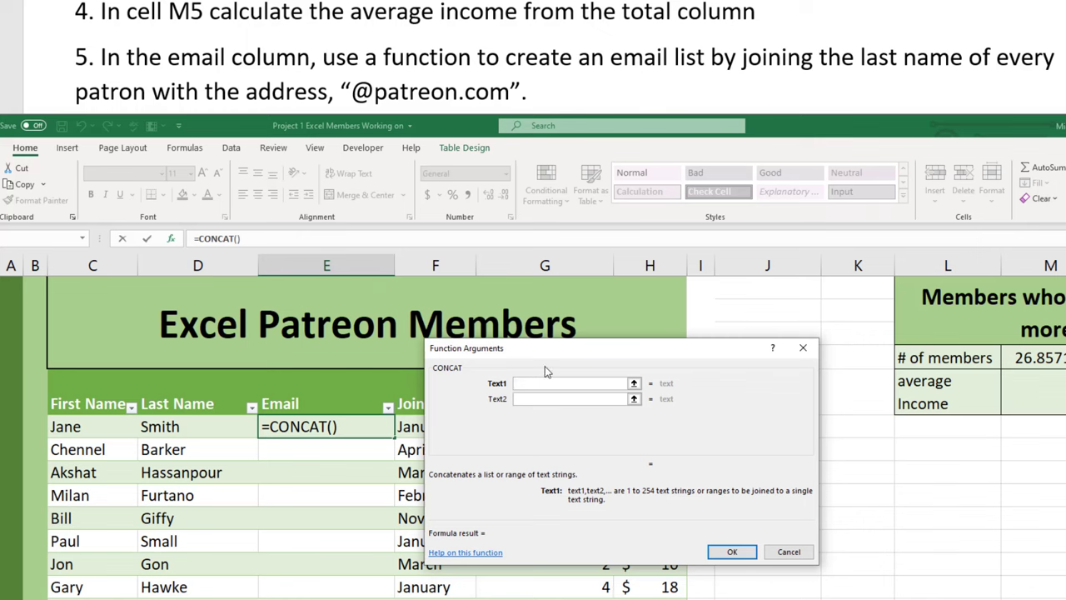
{"action": "left_click_drag", "start_coordinate": [537, 360], "coordinate": [639, 330]}
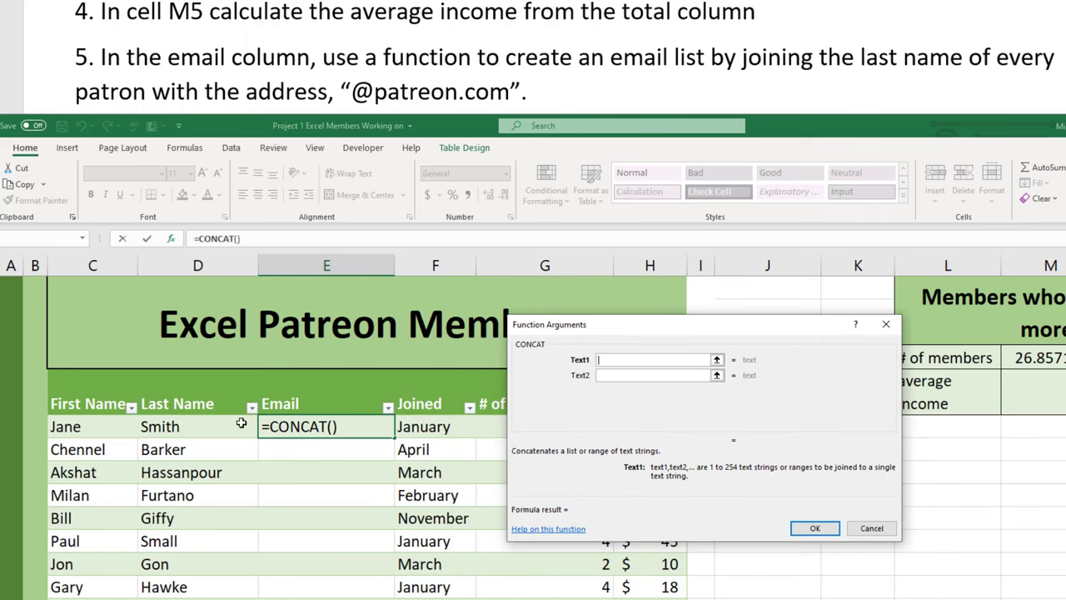
{"action": "left_click", "coordinate": [190, 425]}
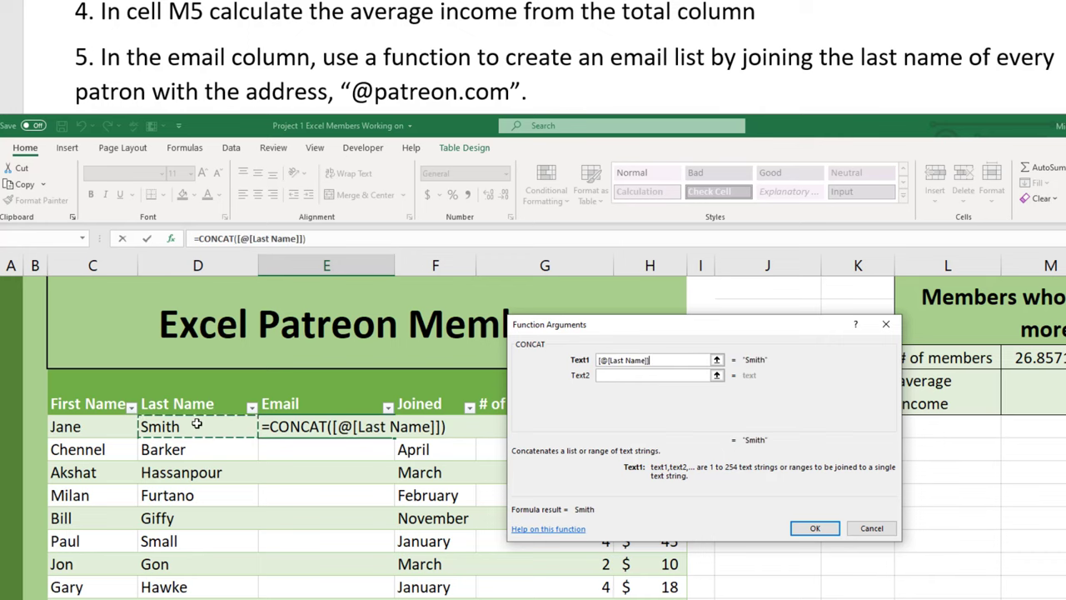
{"action": "left_click", "coordinate": [639, 374]}
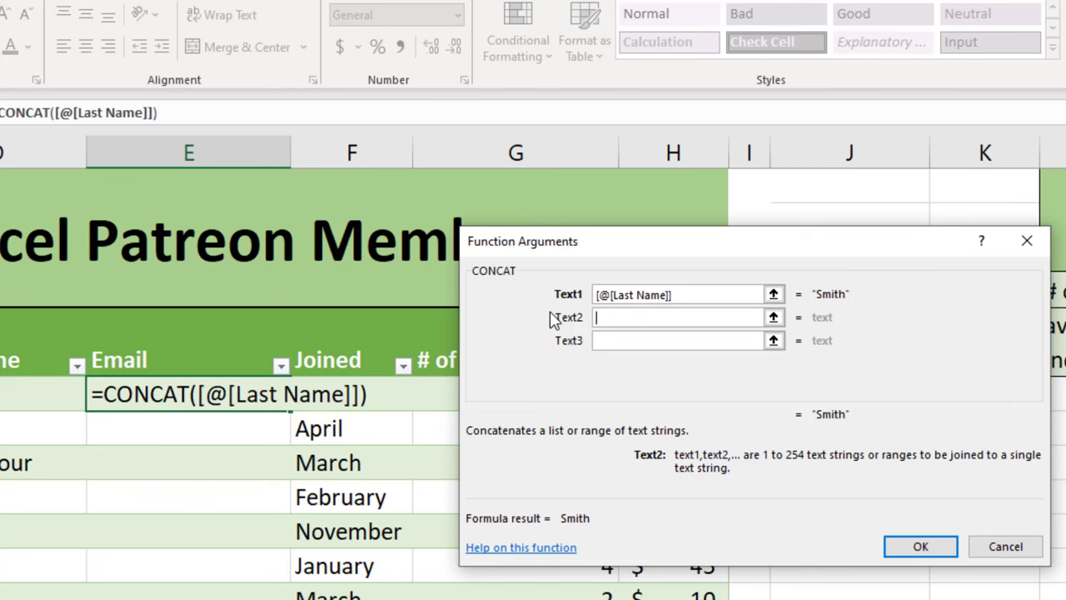
{"action": "type", "text": "\"@patreon.com\""}
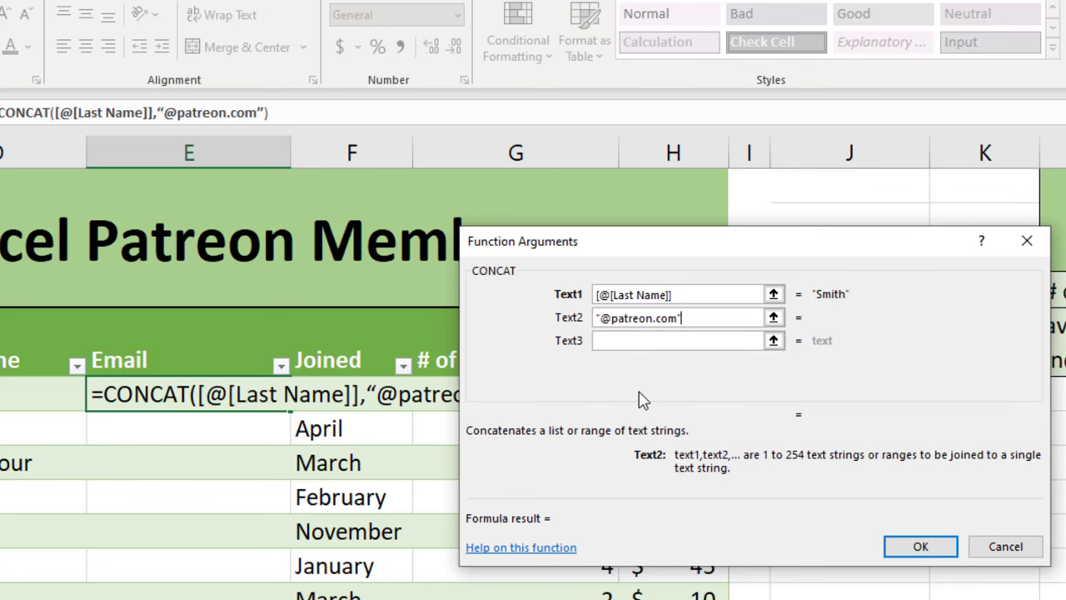
{"action": "left_click", "coordinate": [602, 319]}
{"action": "key", "text": "BackSpace"}
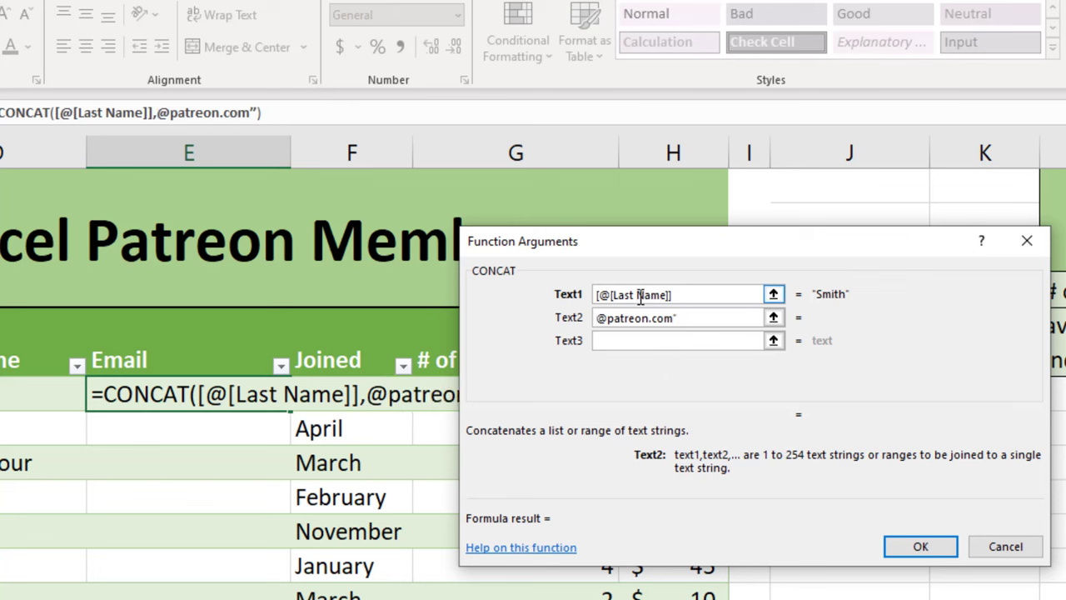
{"action": "type", "text": "\""}
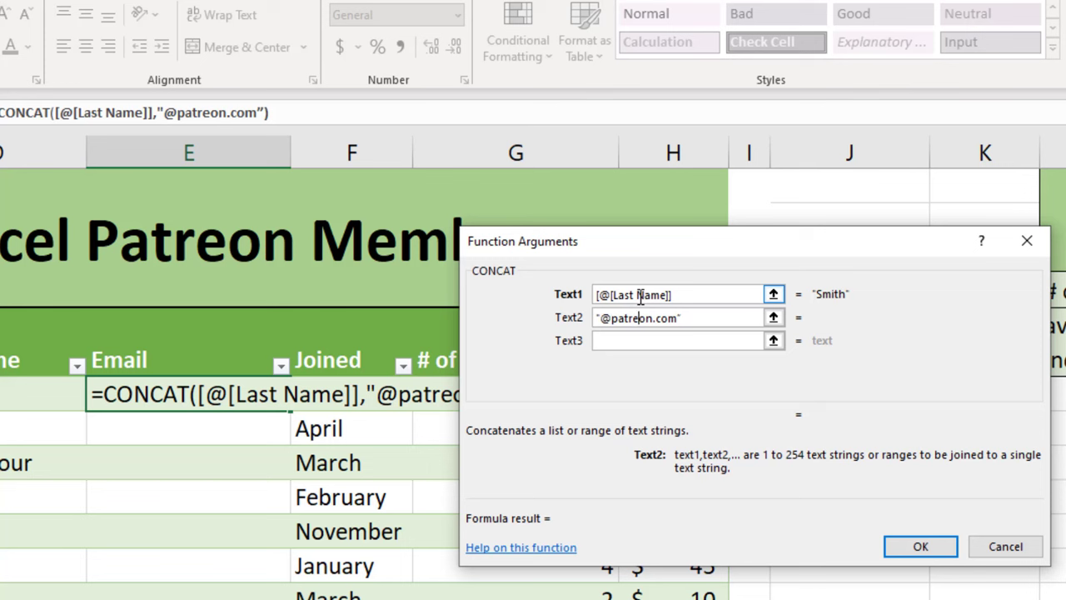
{"action": "key", "text": "End"}
{"action": "key", "text": "BackSpace"}
{"action": "type", "text": "\""}
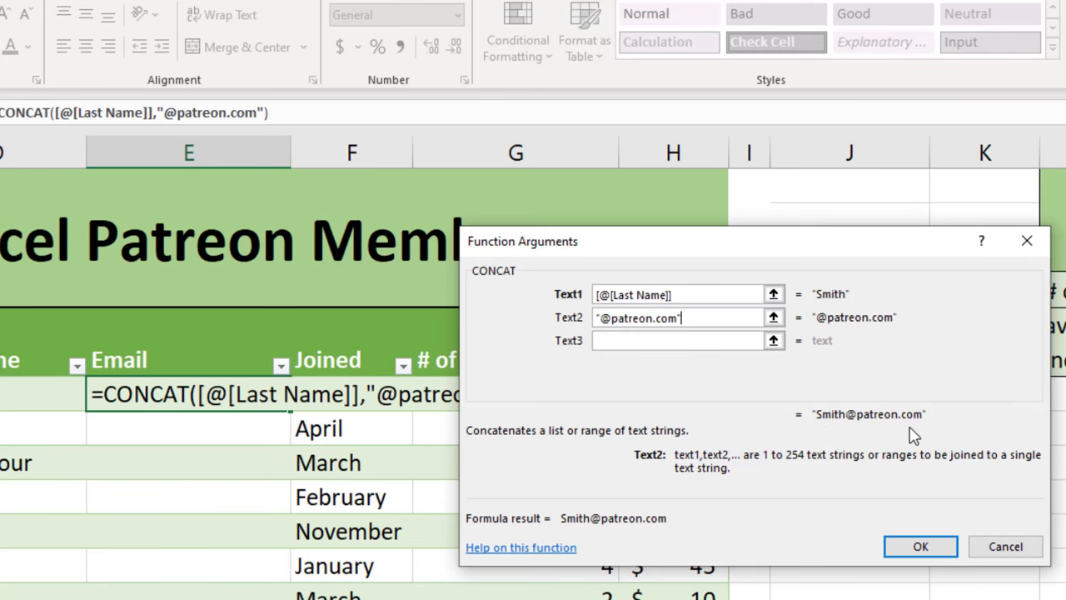
{"action": "left_click", "coordinate": [921, 549]}
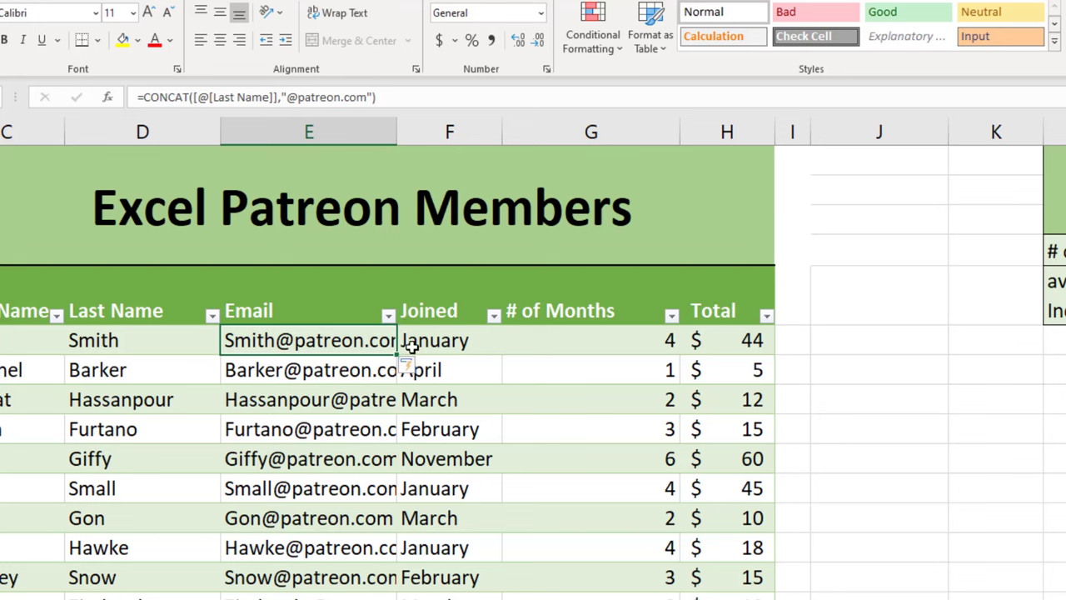
Widen the Email column E to fit its full addresses
{"action": "double_click", "coordinate": [400, 132]}
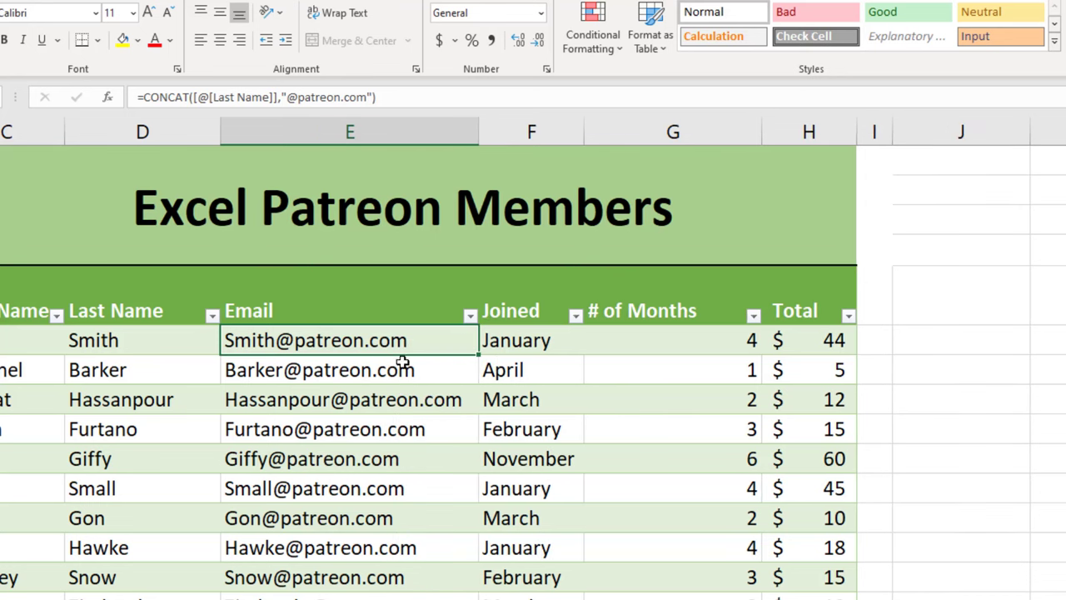
{"action": "scroll", "coordinate": [414, 364], "scroll_direction": "down", "scroll_amount": 3}
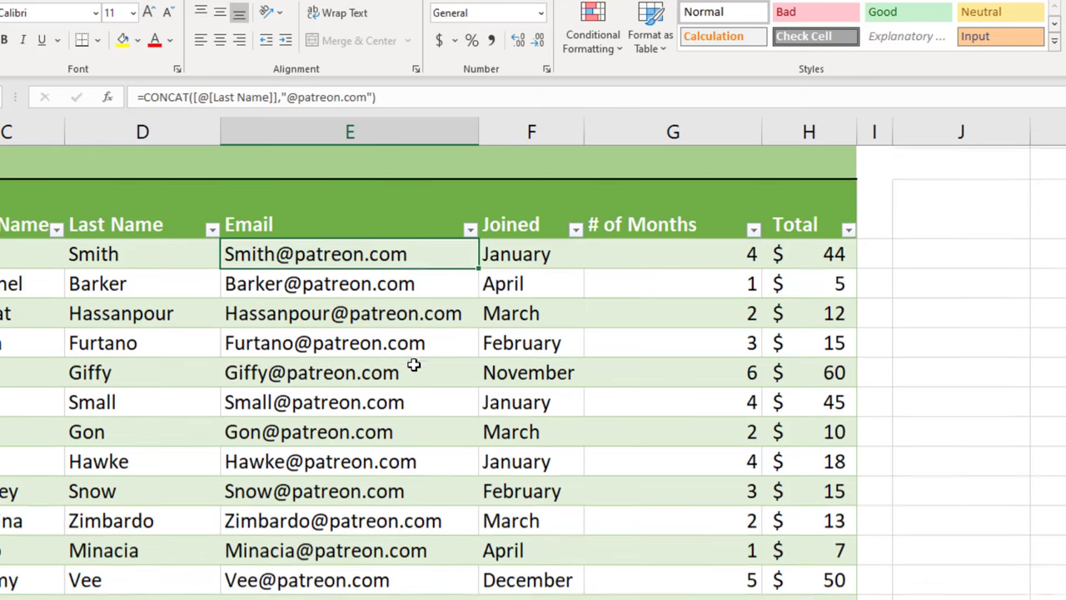
{"action": "scroll", "coordinate": [414, 364], "scroll_direction": "up", "scroll_amount": 2}
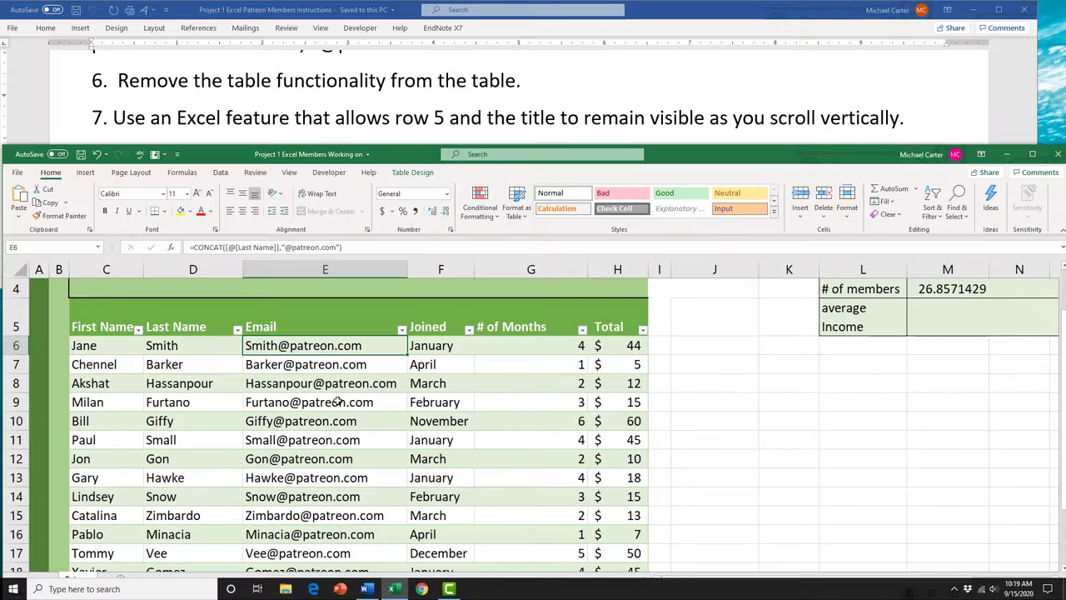
Convert the members table to a normal range to remove its table functionality
{"action": "left_click", "coordinate": [337, 400]}
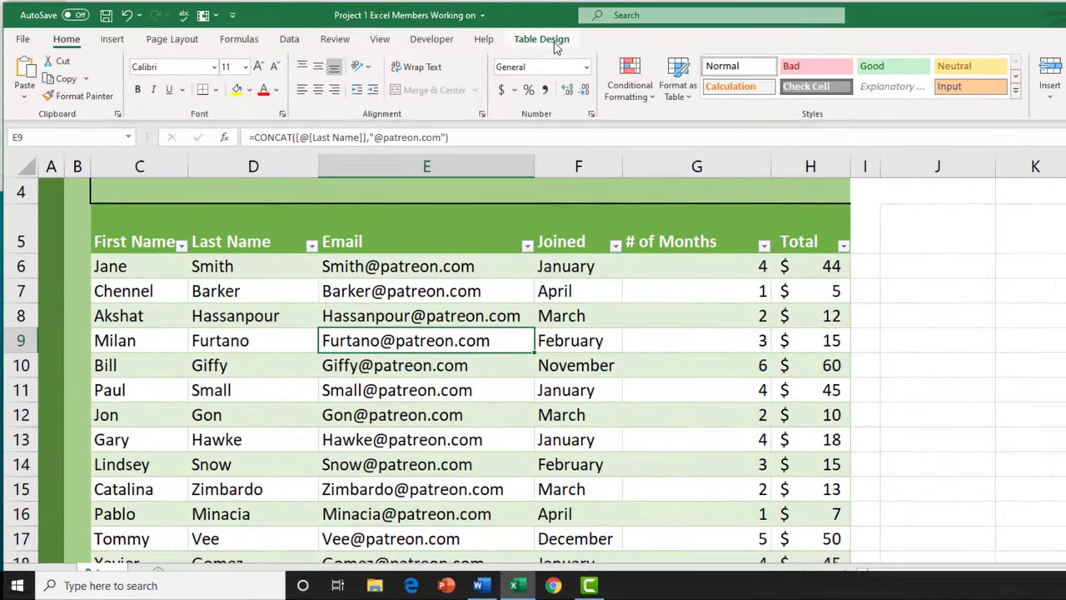
{"action": "left_click", "coordinate": [555, 44]}
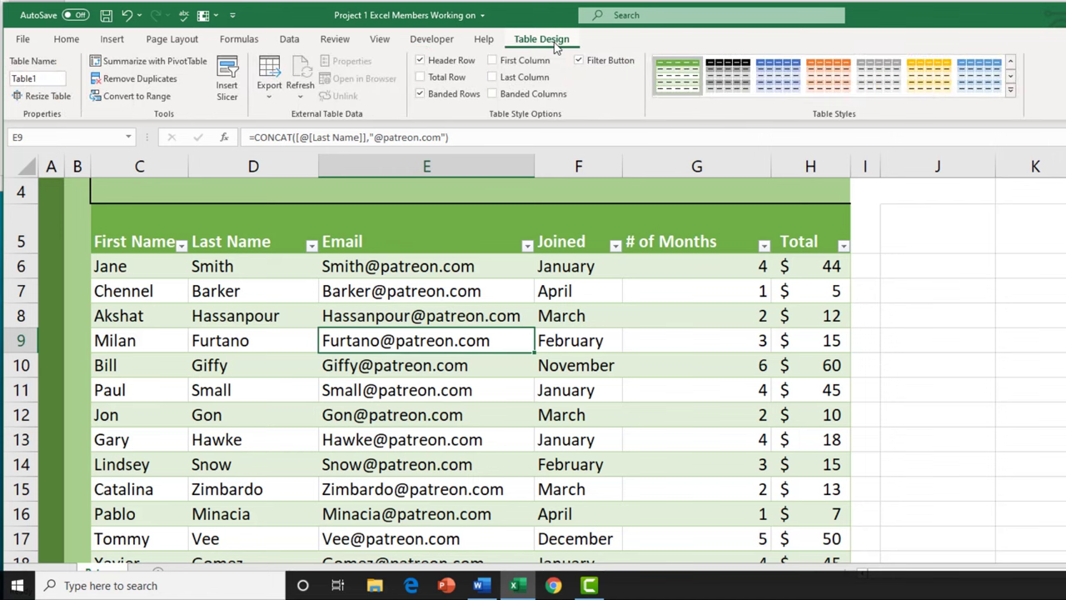
{"action": "left_click", "coordinate": [145, 100]}
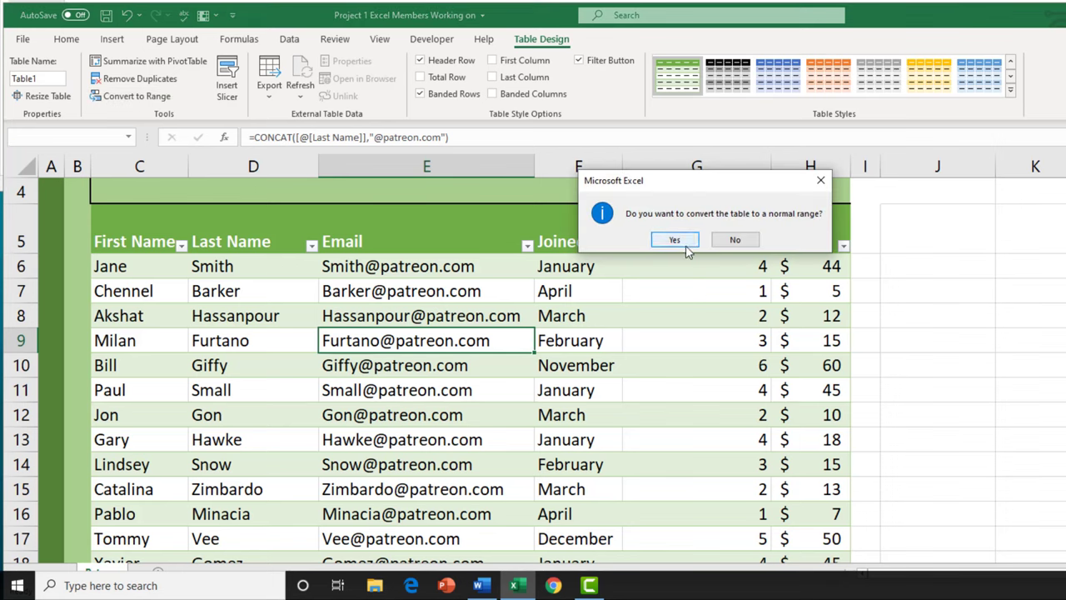
{"action": "left_click", "coordinate": [677, 241]}
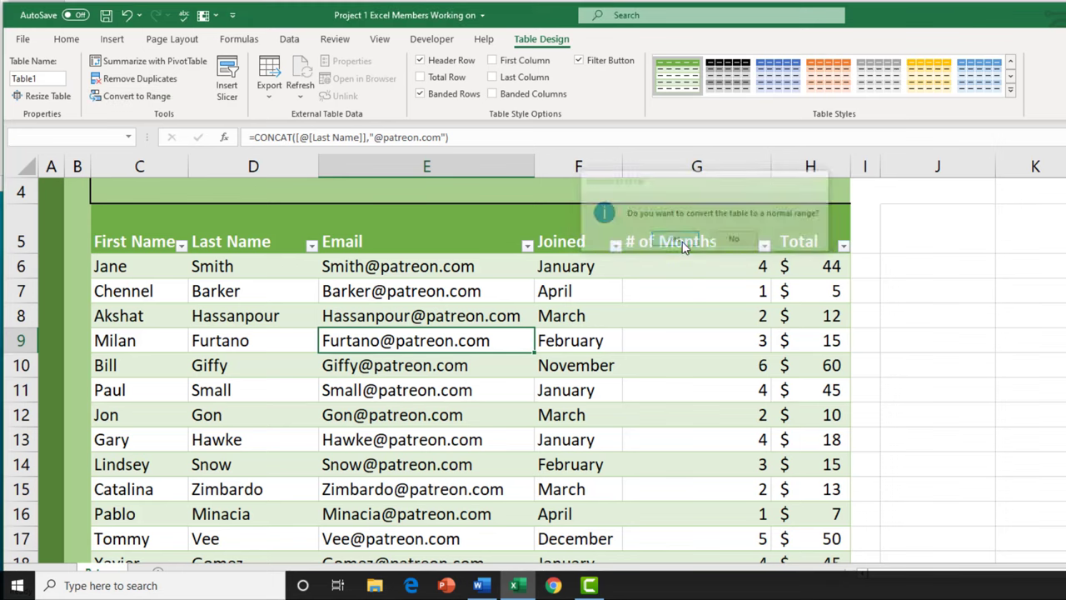
{"action": "left_click", "coordinate": [618, 283]}
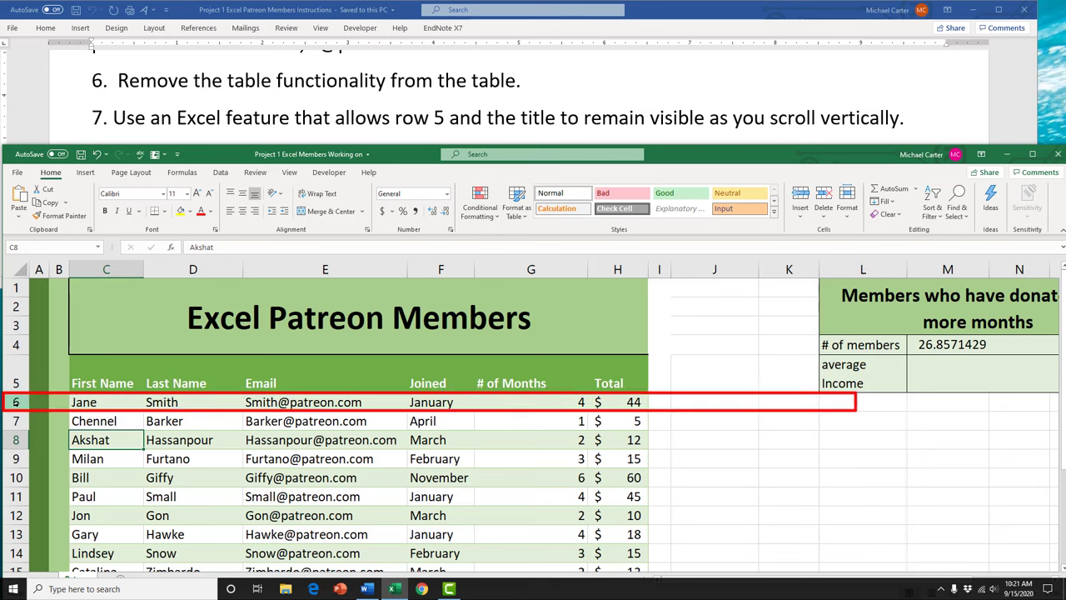
Freeze the panes above row 6 so the title and header row 5 stay visible during vertical scrolling
{"action": "left_click", "coordinate": [17, 402]}
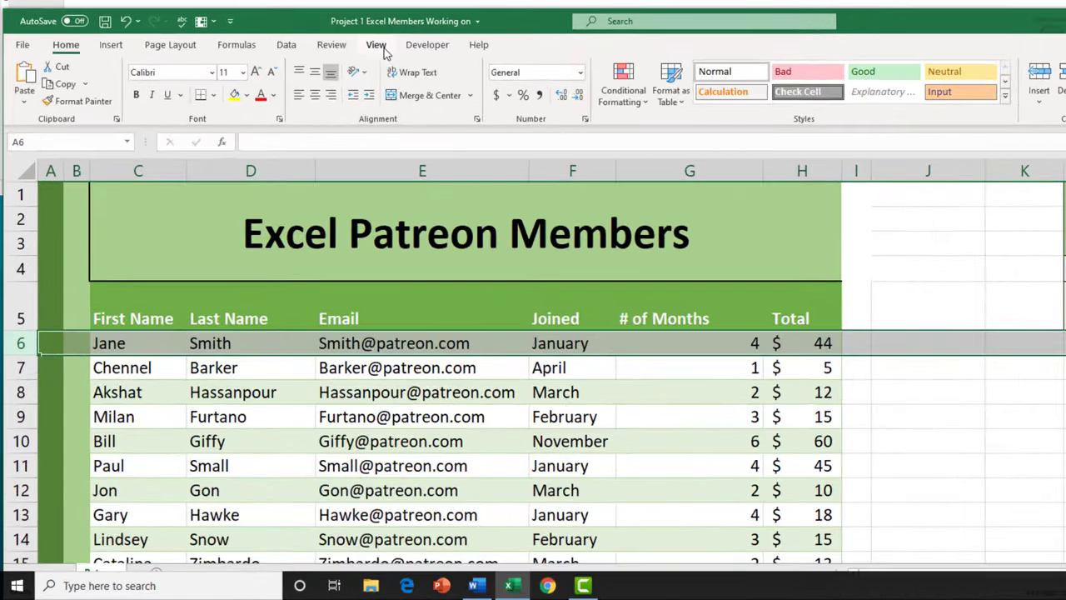
{"action": "left_click", "coordinate": [385, 52]}
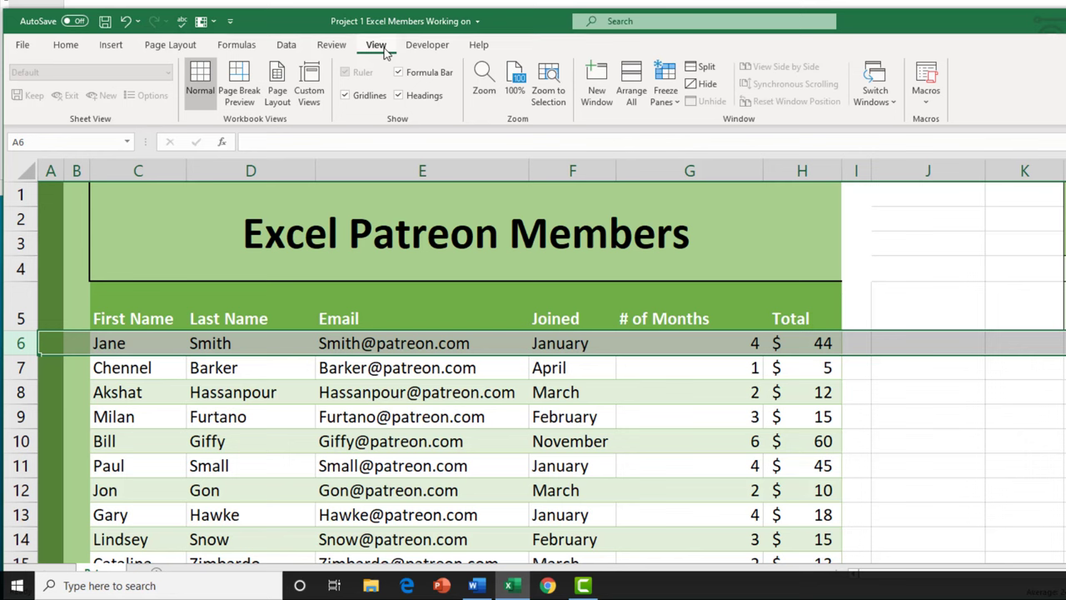
{"action": "left_click", "coordinate": [677, 106]}
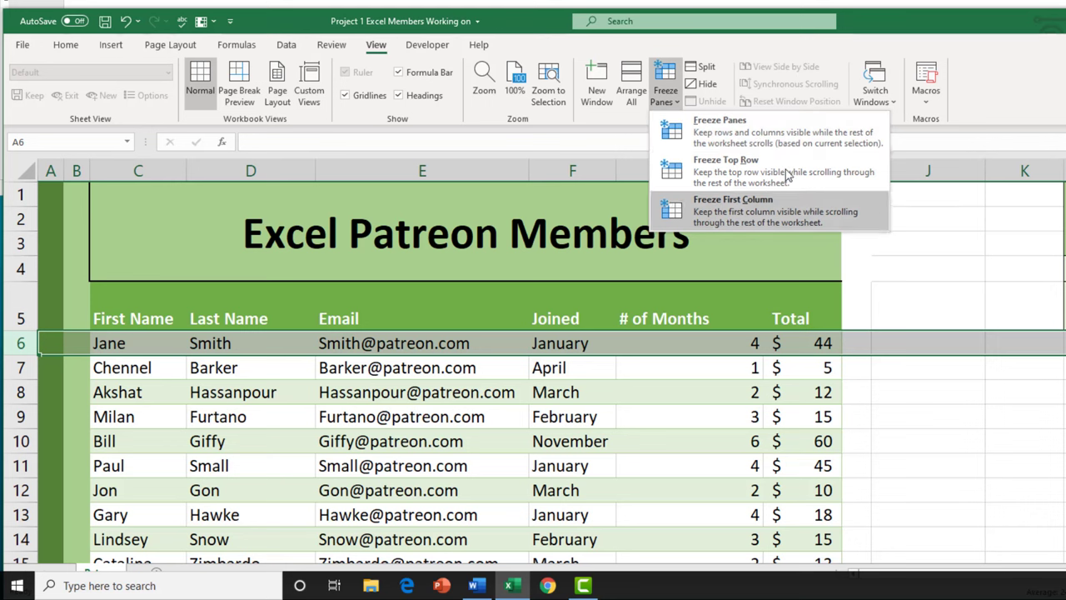
{"action": "left_click", "coordinate": [793, 136]}
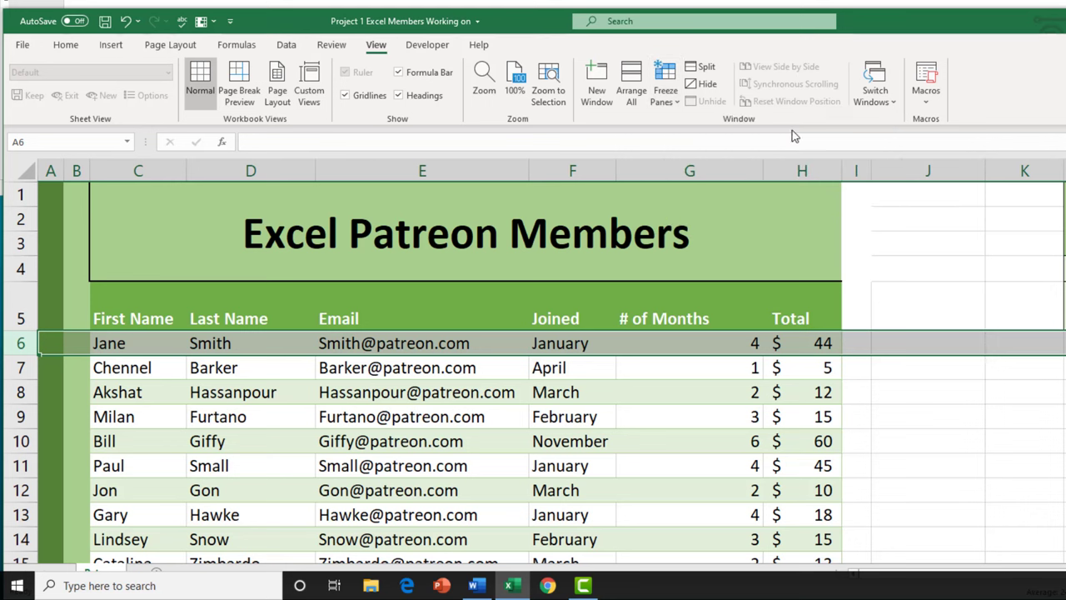
{"action": "scroll", "coordinate": [317, 406], "scroll_direction": "down", "scroll_amount": 3}
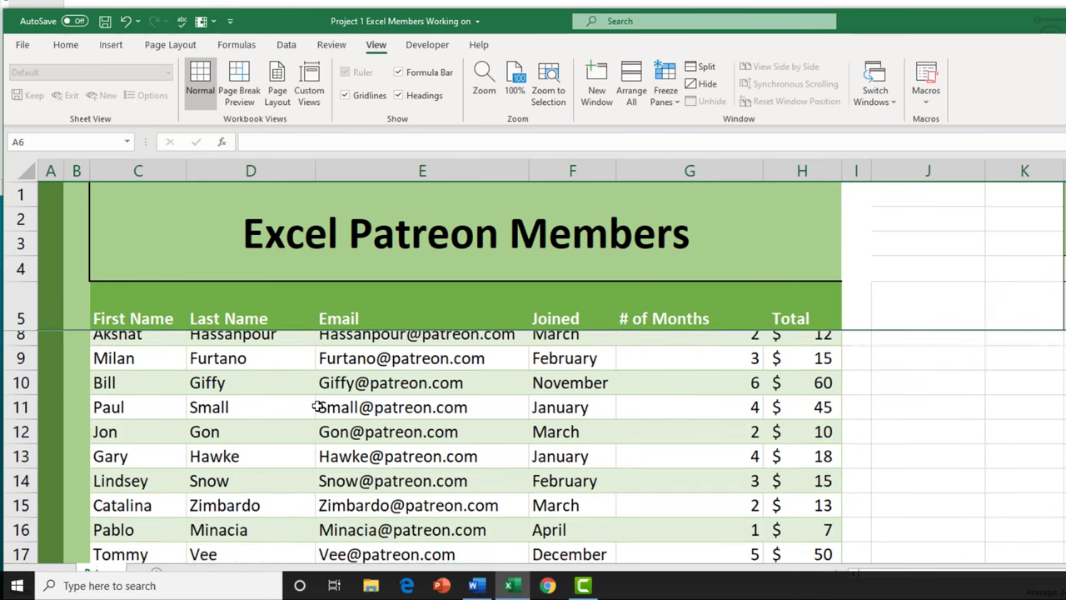
{"action": "scroll", "coordinate": [317, 406], "scroll_direction": "down", "scroll_amount": 1}
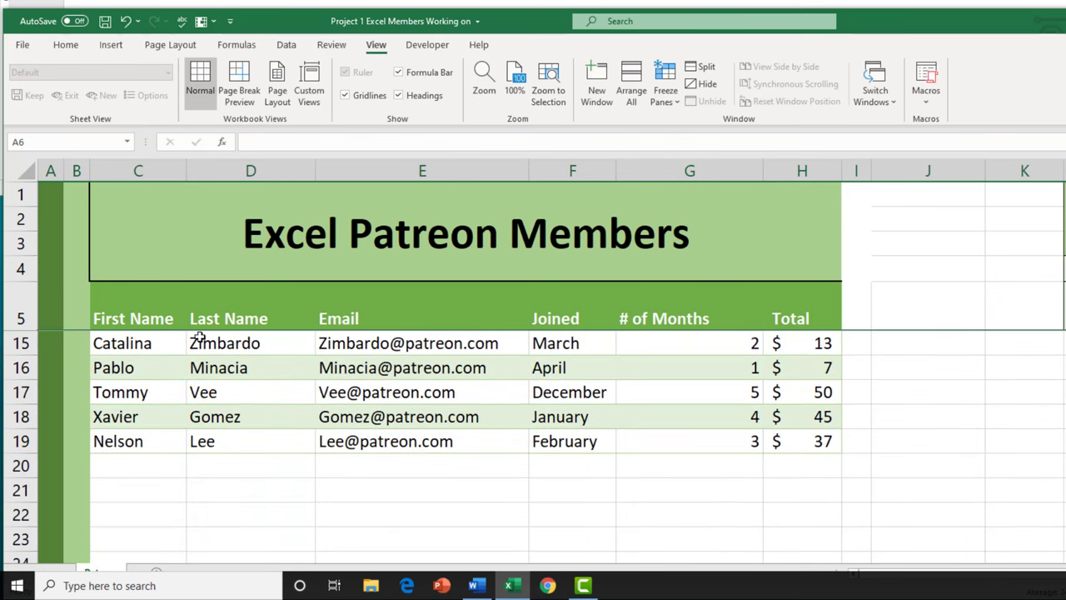
{"action": "scroll", "coordinate": [288, 353], "scroll_direction": "up", "scroll_amount": 2}
{"action": "scroll", "coordinate": [284, 390], "scroll_direction": "up", "scroll_amount": 1}
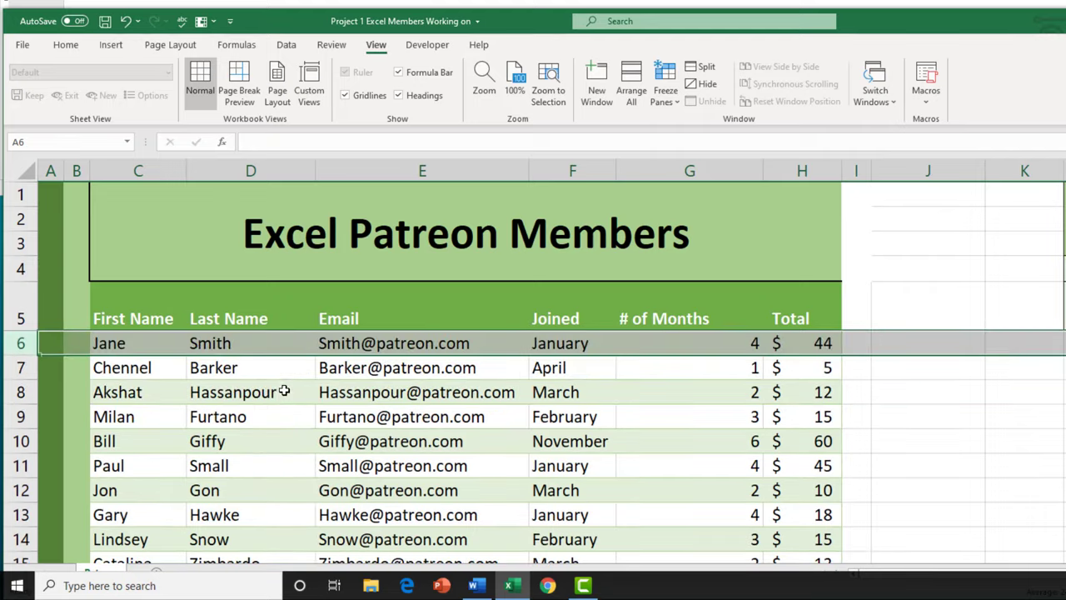
{"action": "scroll", "coordinate": [305, 334], "scroll_direction": "down", "scroll_amount": 2}
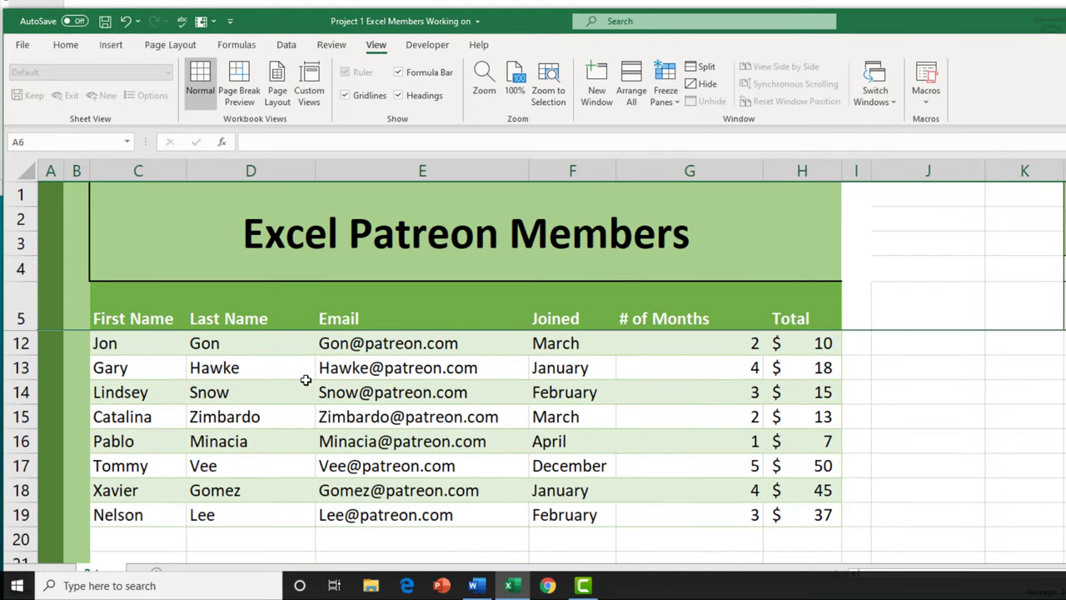
{"action": "scroll", "coordinate": [305, 377], "scroll_direction": "up", "scroll_amount": 1}
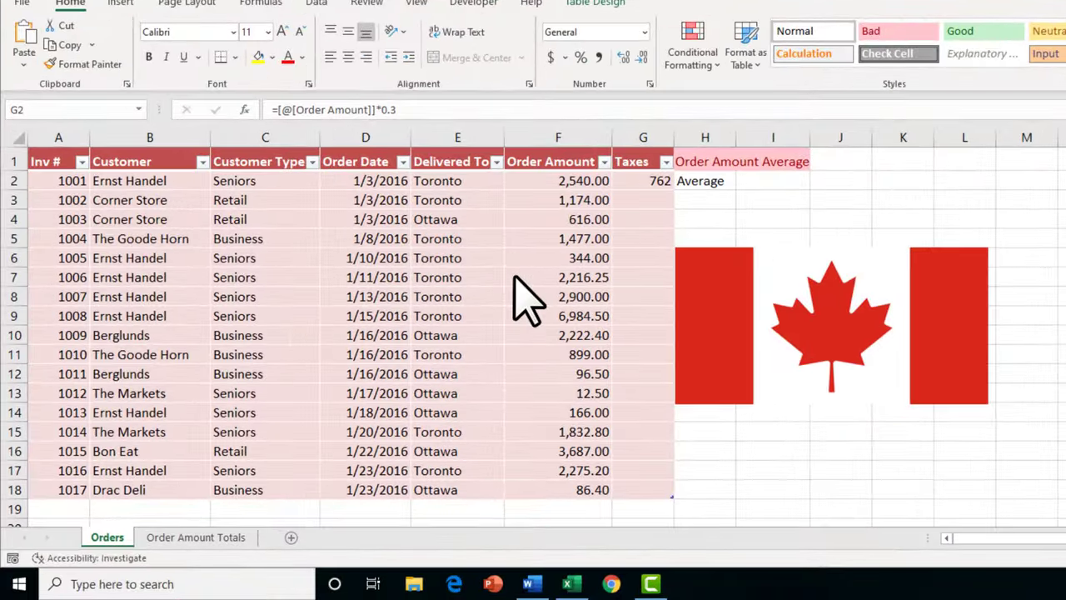
In the Orders worksheet of the customers workbook, extend the Taxes formula from G2 down to G18
{"action": "left_click", "coordinate": [651, 180]}
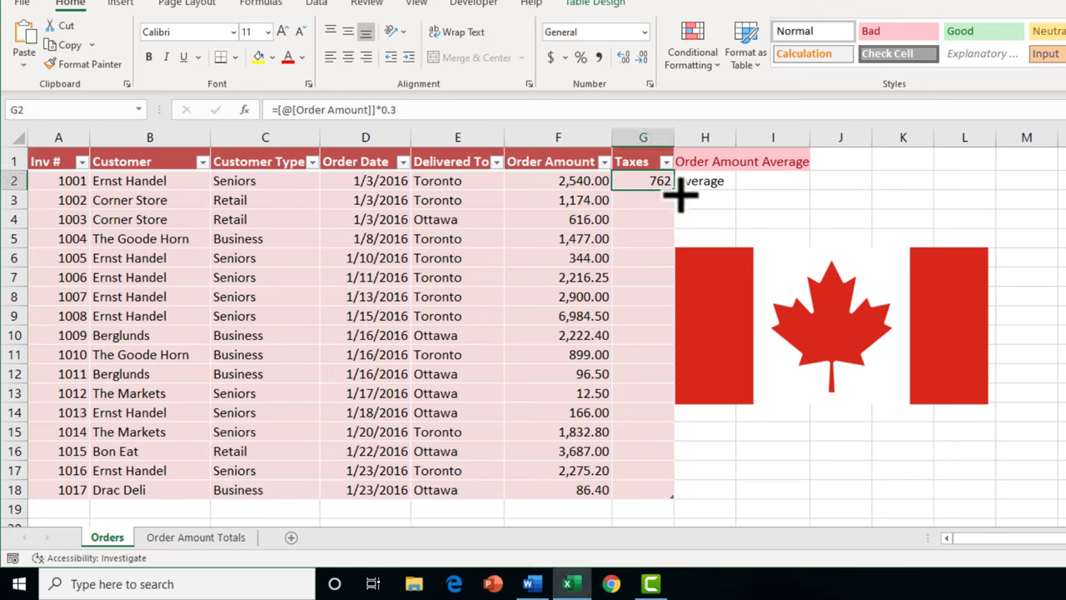
{"action": "left_click_drag", "start_coordinate": [680, 194], "coordinate": [680, 500]}
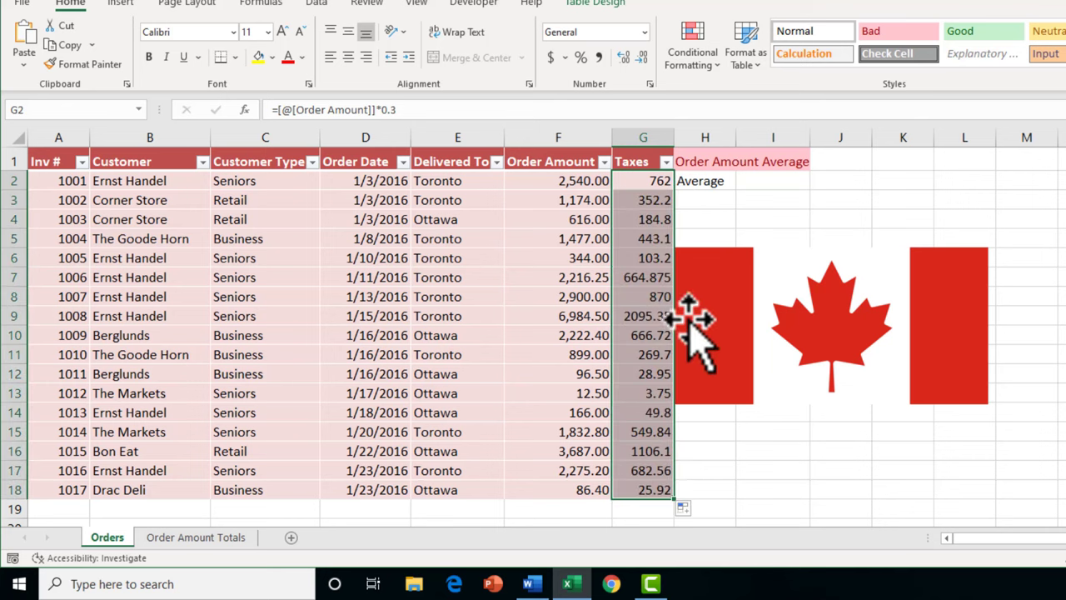
{"action": "left_click", "coordinate": [654, 199]}
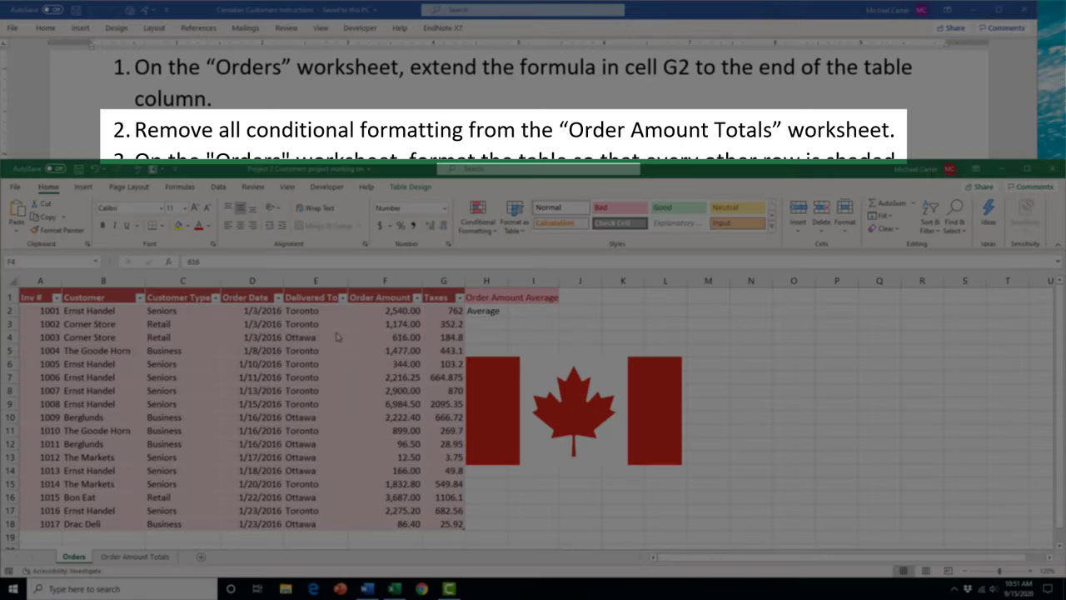
Clear all conditional formatting rules from the entire Order Amount Totals worksheet
{"action": "left_click", "coordinate": [132, 560]}
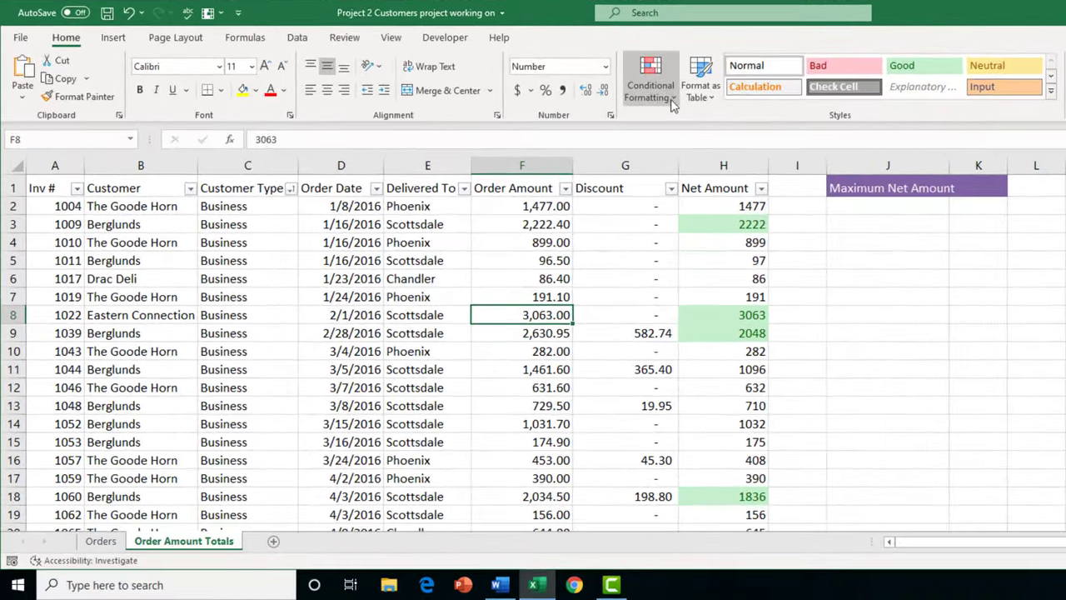
{"action": "left_click", "coordinate": [673, 100]}
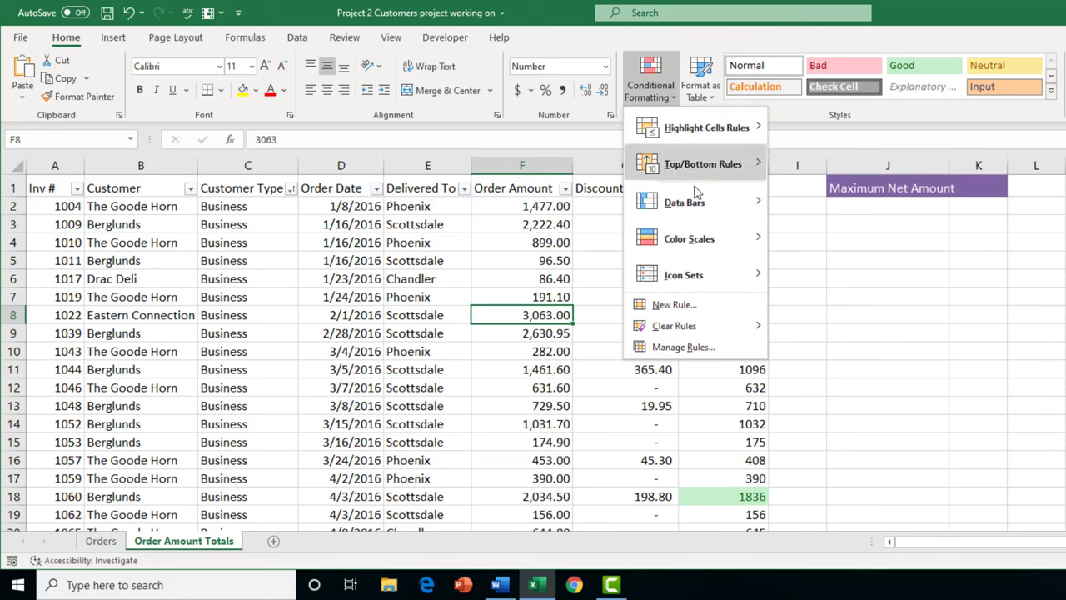
{"action": "mouse_move", "coordinate": [731, 328]}
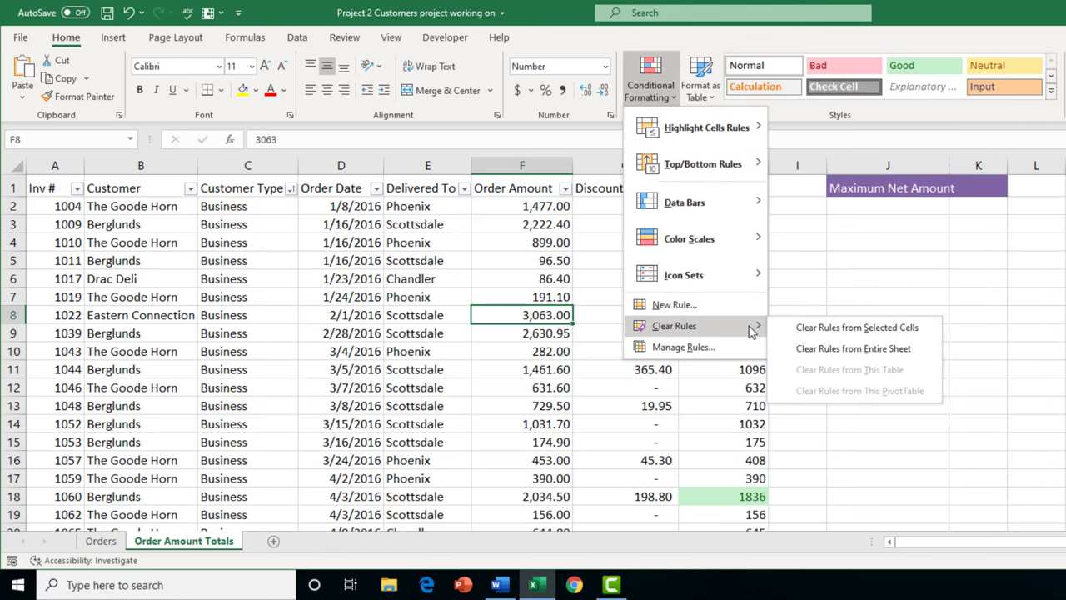
{"action": "left_click", "coordinate": [834, 349]}
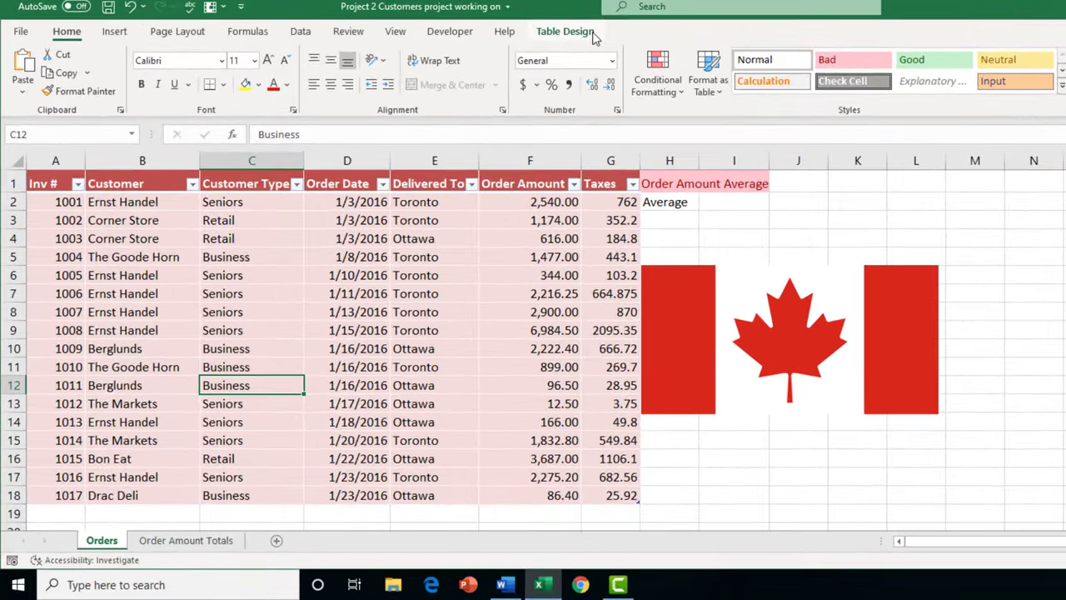
Turn on banded rows for the table in the Orders worksheet so every other row is shaded
{"action": "left_click", "coordinate": [594, 33]}
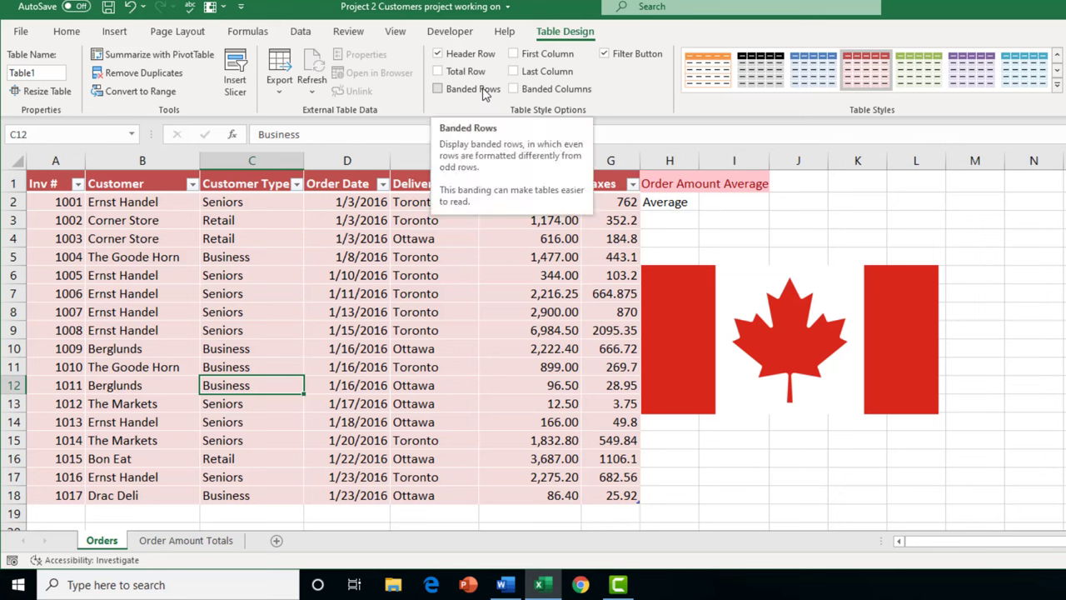
{"action": "left_click", "coordinate": [438, 88]}
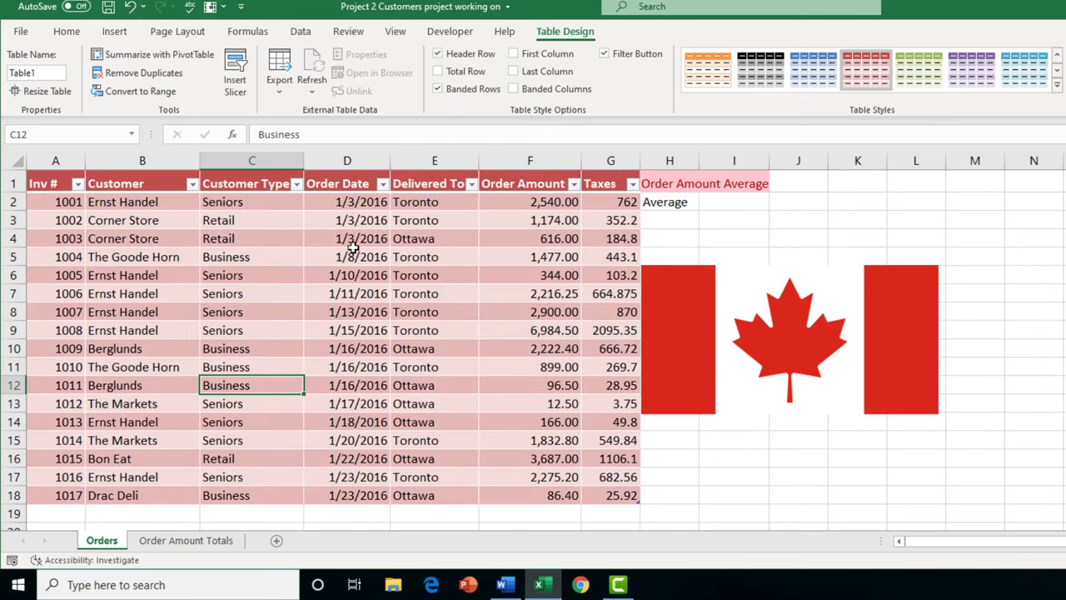
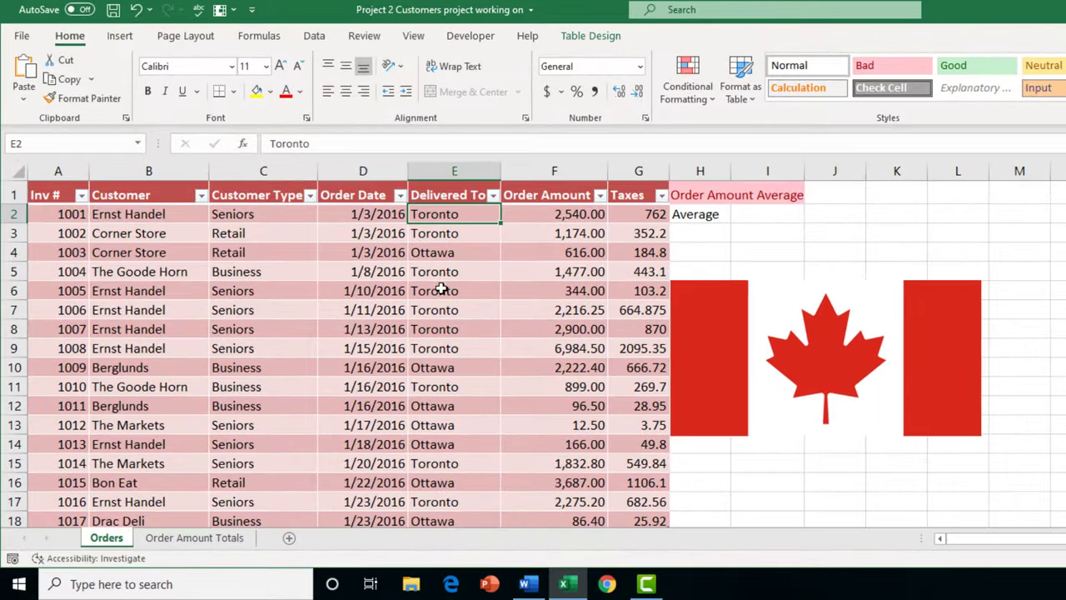
Set up a custom sort of the Orders table with Delivered To as the first level, ordered Z to A
{"action": "left_click", "coordinate": [317, 38]}
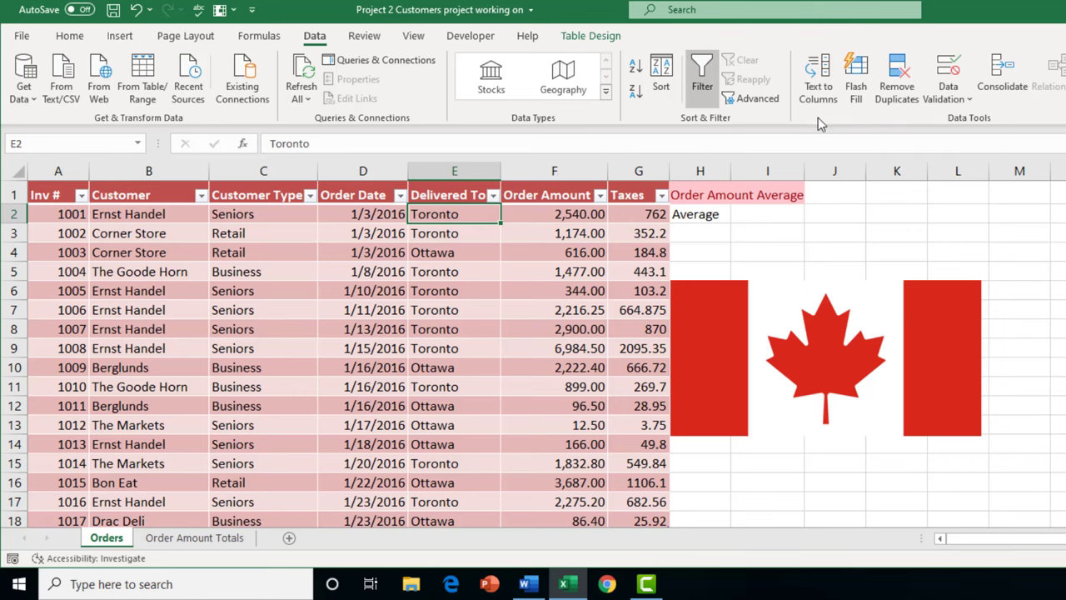
{"action": "left_click", "coordinate": [661, 83]}
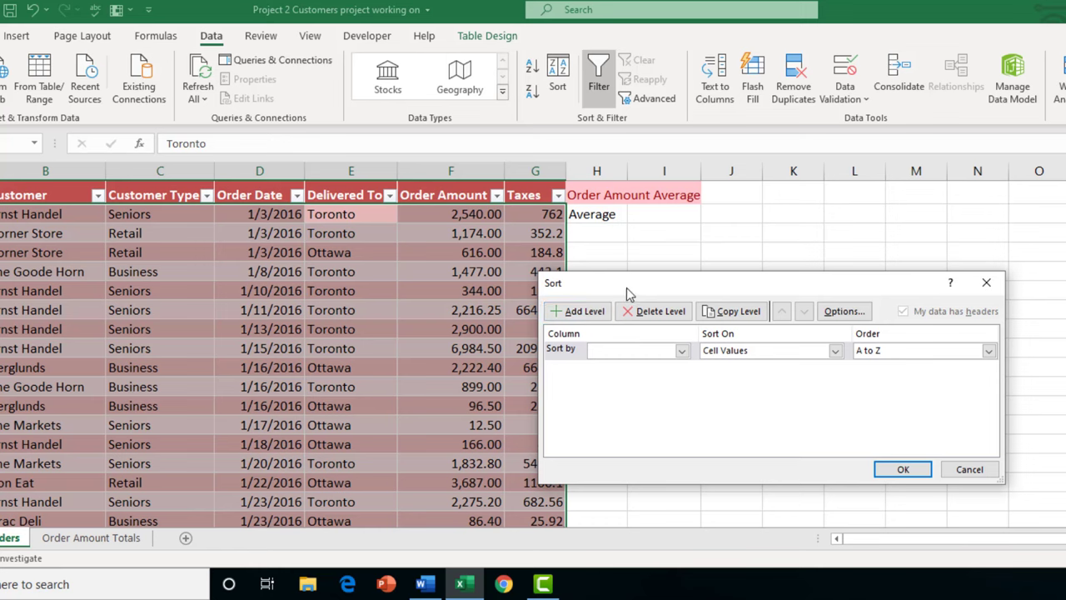
{"action": "left_click_drag", "start_coordinate": [627, 287], "coordinate": [624, 212]}
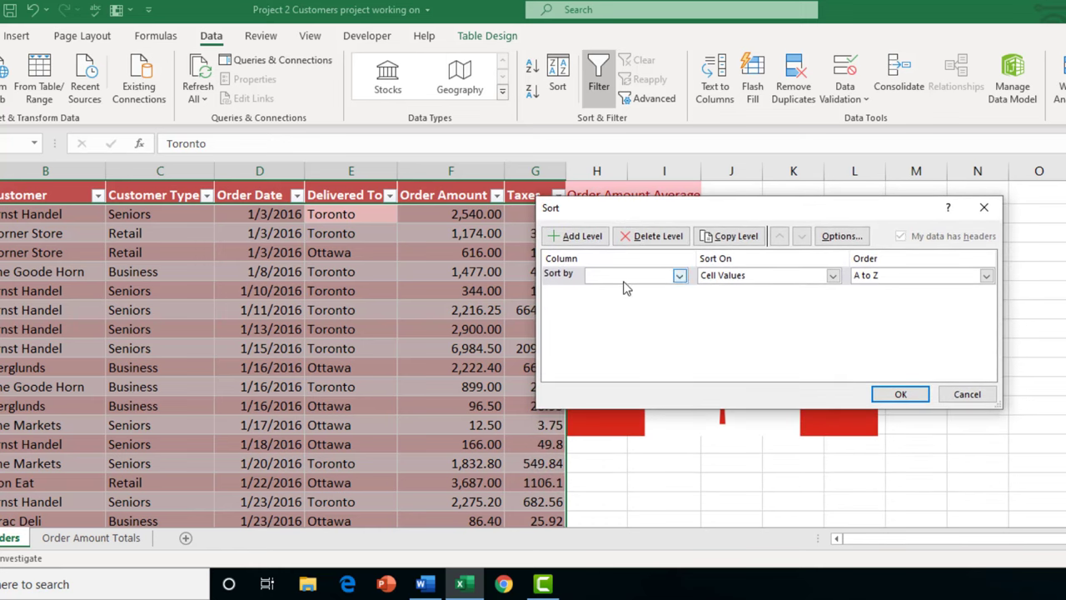
{"action": "left_click", "coordinate": [680, 276]}
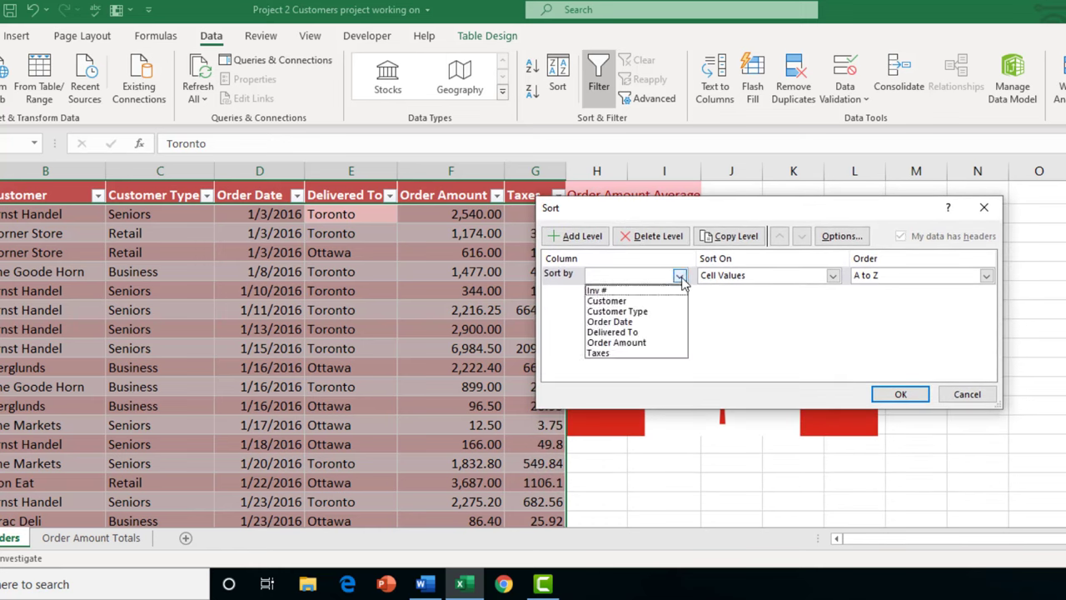
{"action": "left_click", "coordinate": [667, 332]}
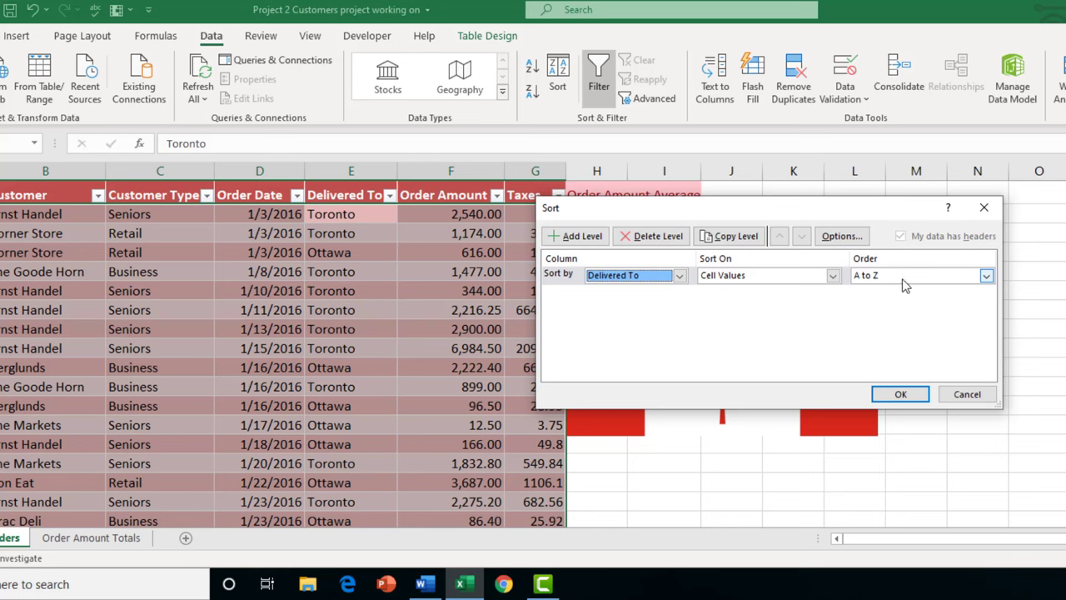
{"action": "left_click", "coordinate": [986, 276]}
{"action": "left_click", "coordinate": [976, 301]}
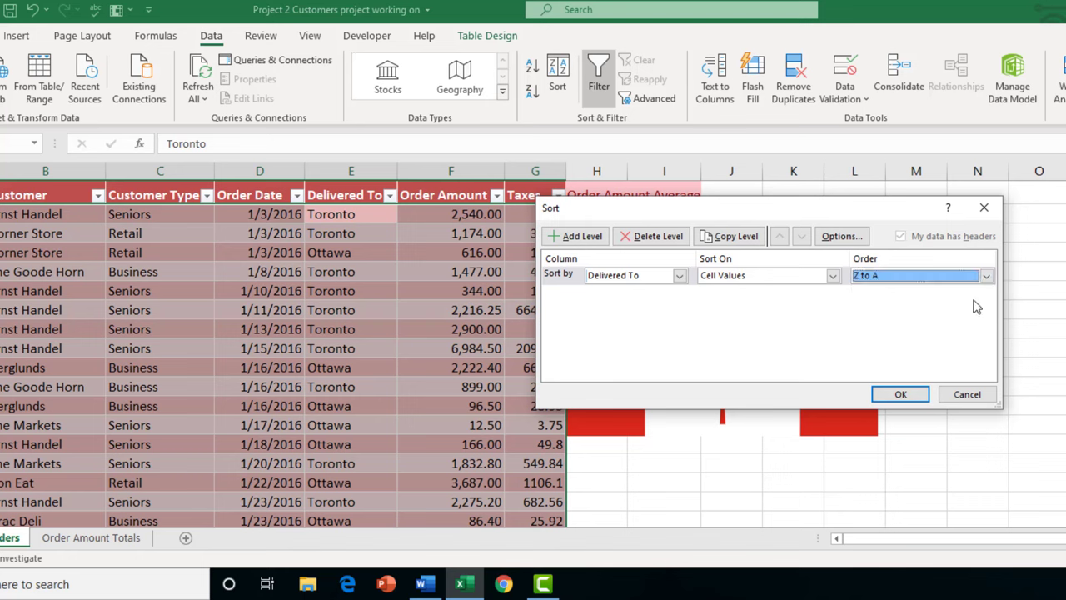
{"action": "left_click", "coordinate": [986, 276]}
{"action": "left_click", "coordinate": [955, 314]}
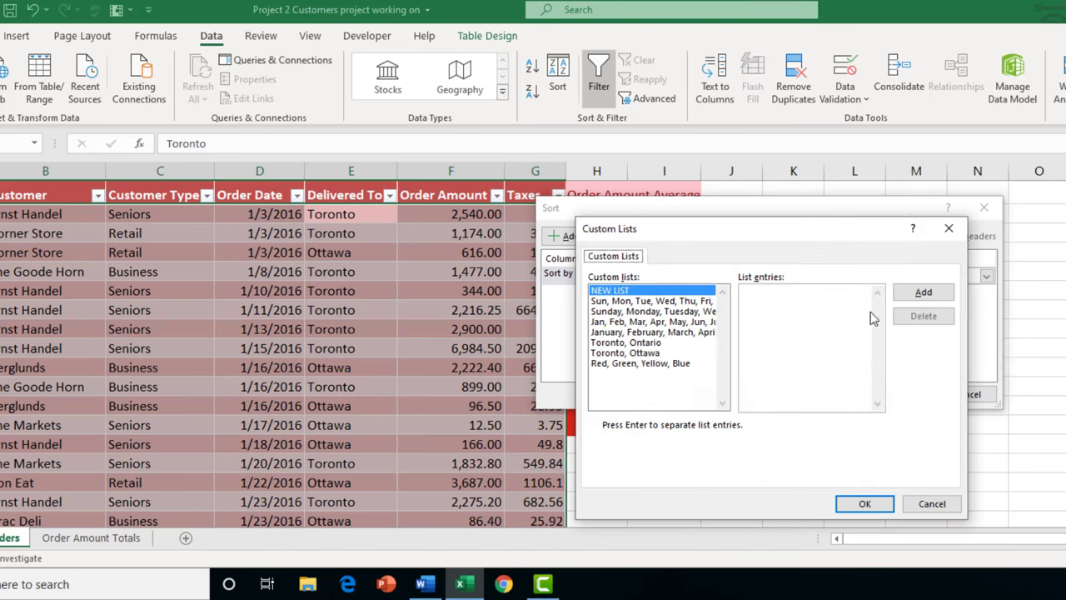
{"action": "left_click", "coordinate": [649, 358]}
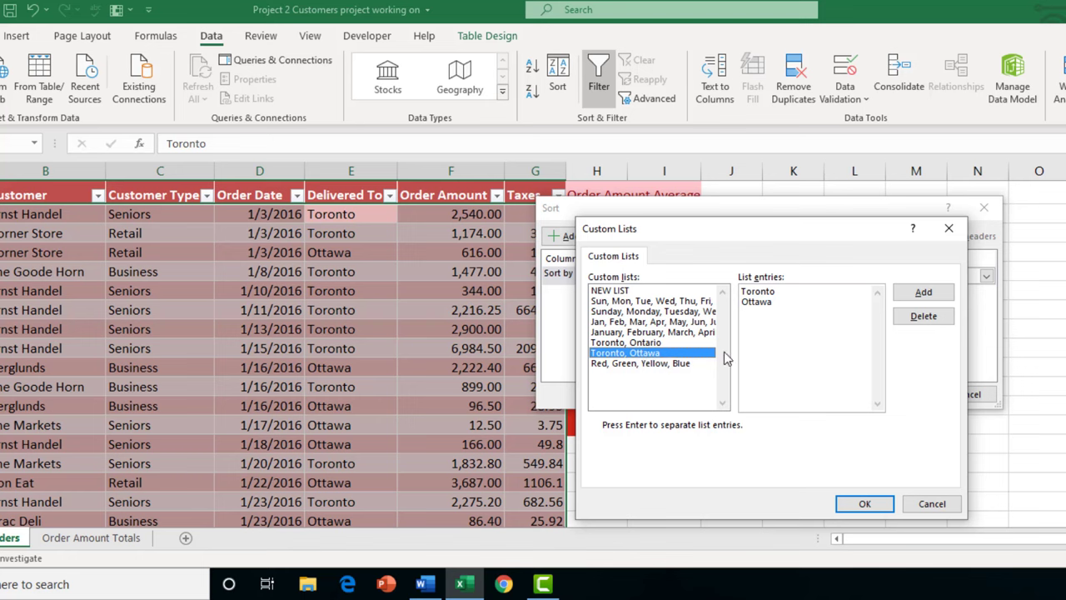
{"action": "left_click", "coordinate": [931, 503]}
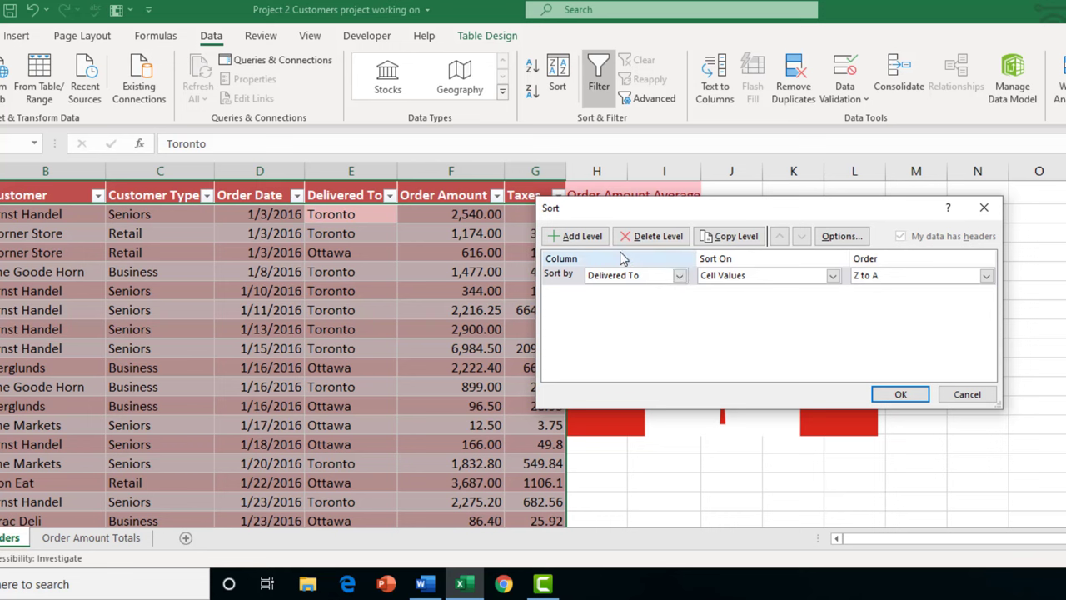
Add a second sort level on Customer Type from A to Z and apply the sort to the Orders table
{"action": "left_click", "coordinate": [591, 240]}
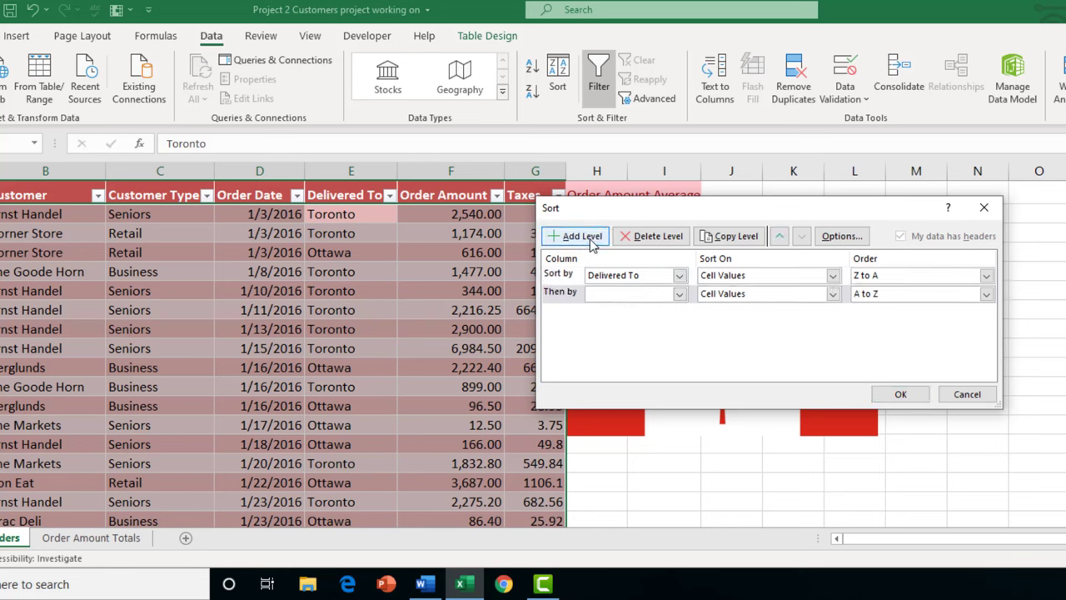
{"action": "left_click", "coordinate": [680, 295]}
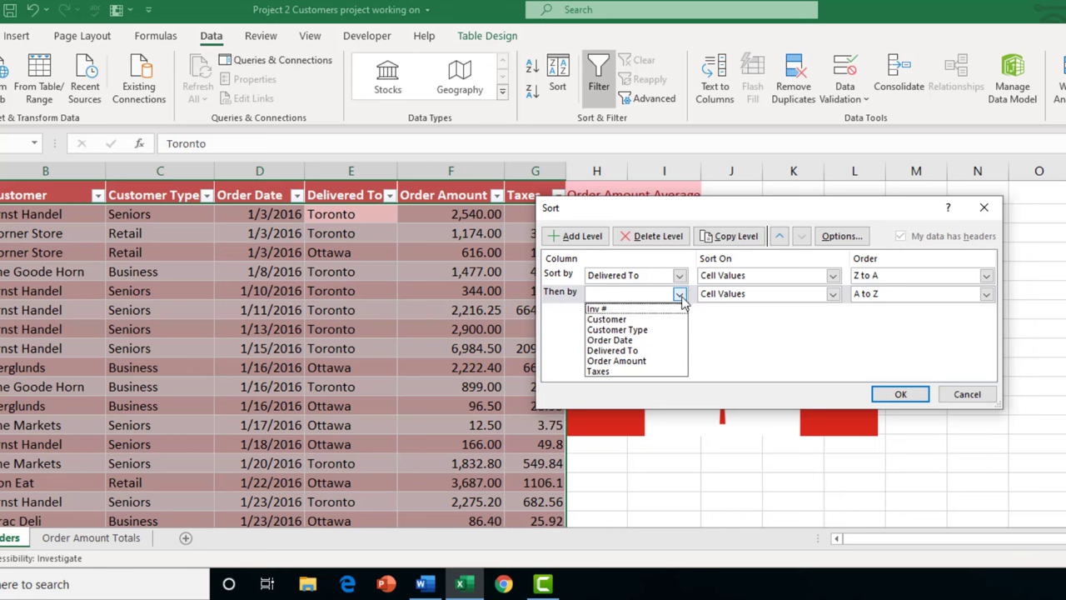
{"action": "left_click", "coordinate": [678, 329]}
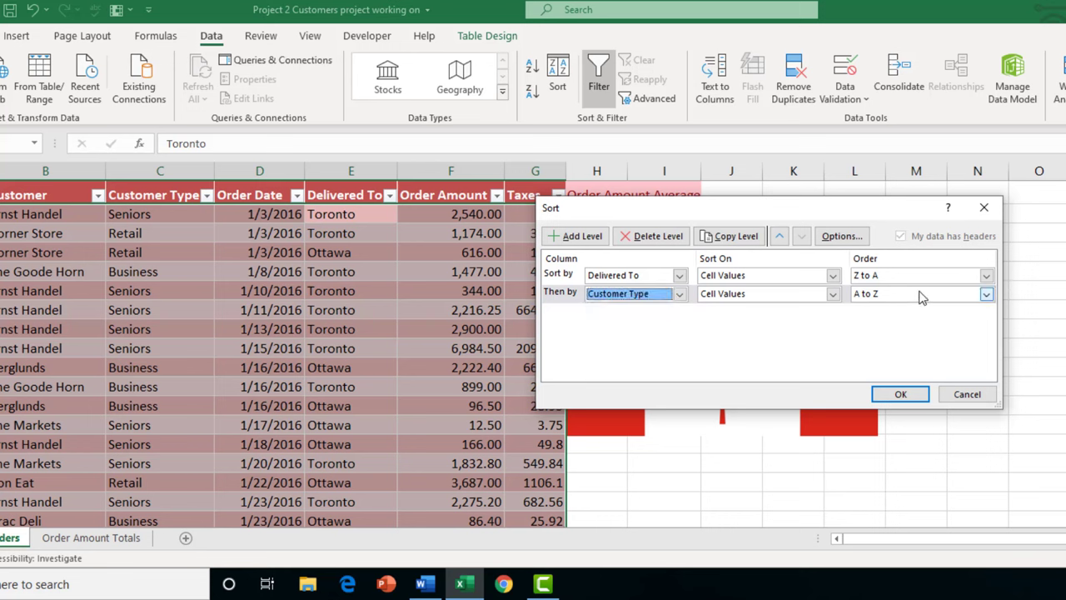
{"action": "left_click", "coordinate": [900, 394]}
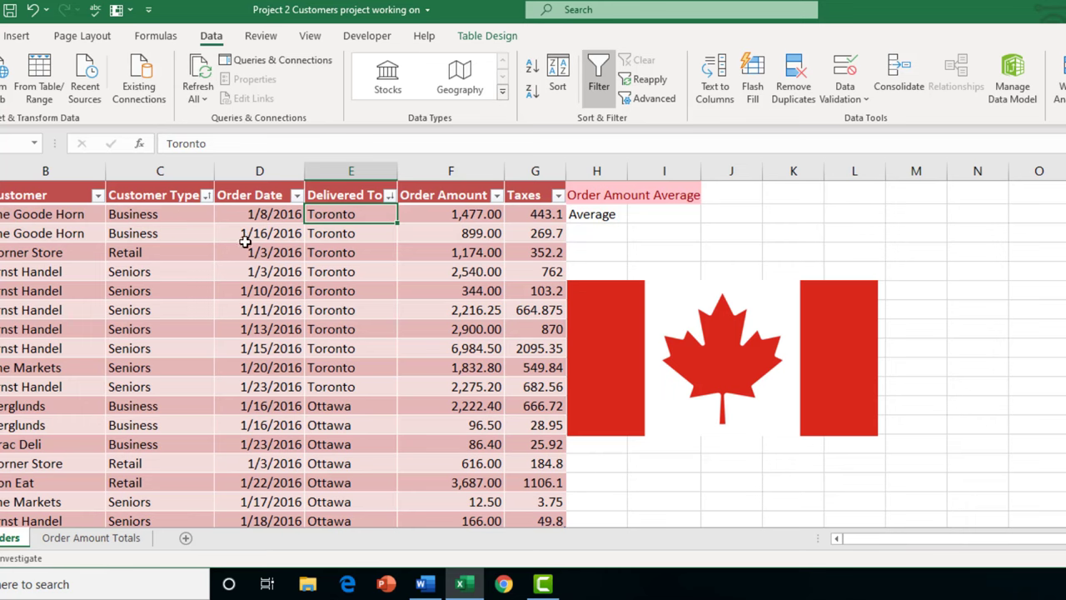
{"action": "scroll", "coordinate": [228, 278], "scroll_direction": "down", "scroll_amount": 1}
{"action": "scroll", "coordinate": [228, 277], "scroll_direction": "up", "scroll_amount": 1}
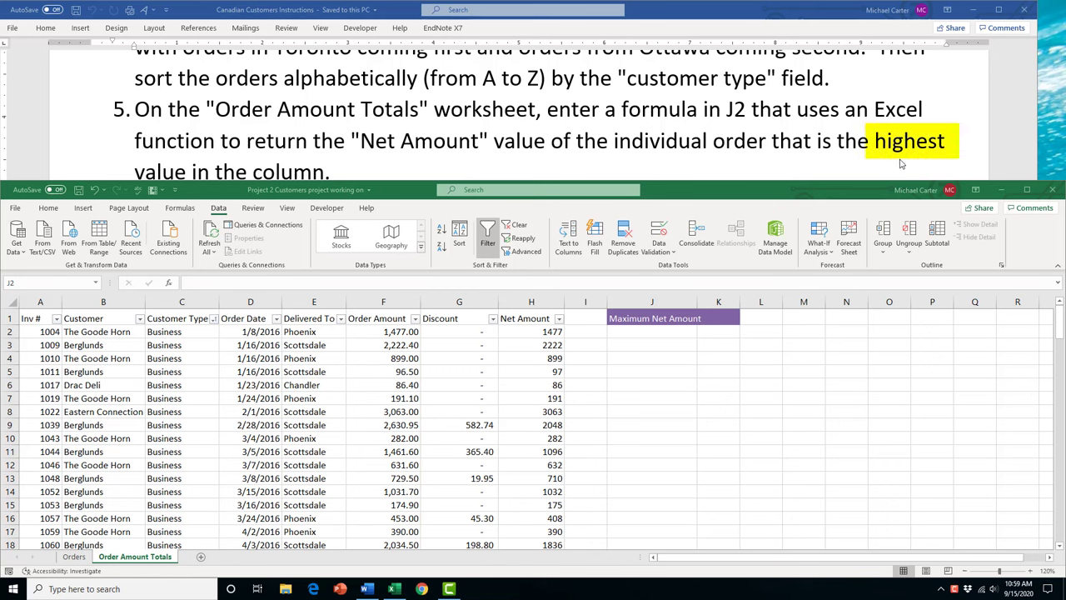
Enter the formula =MAX(H:H) in cell J2 of the Order Amount Totals worksheet to return the highest Net Amount
{"action": "left_click", "coordinate": [636, 332]}
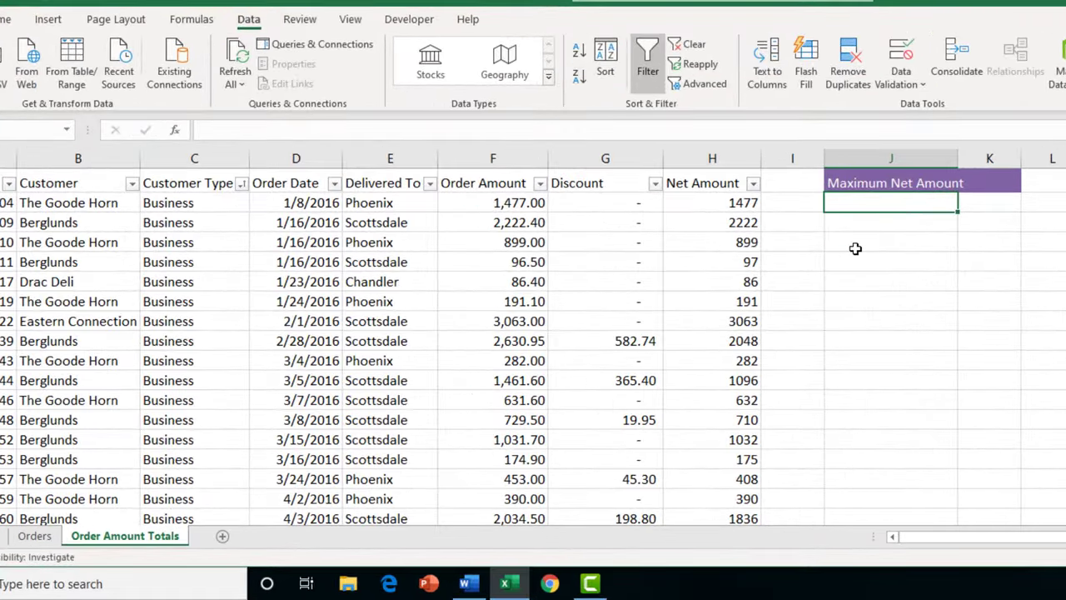
{"action": "type", "text": "=max"}
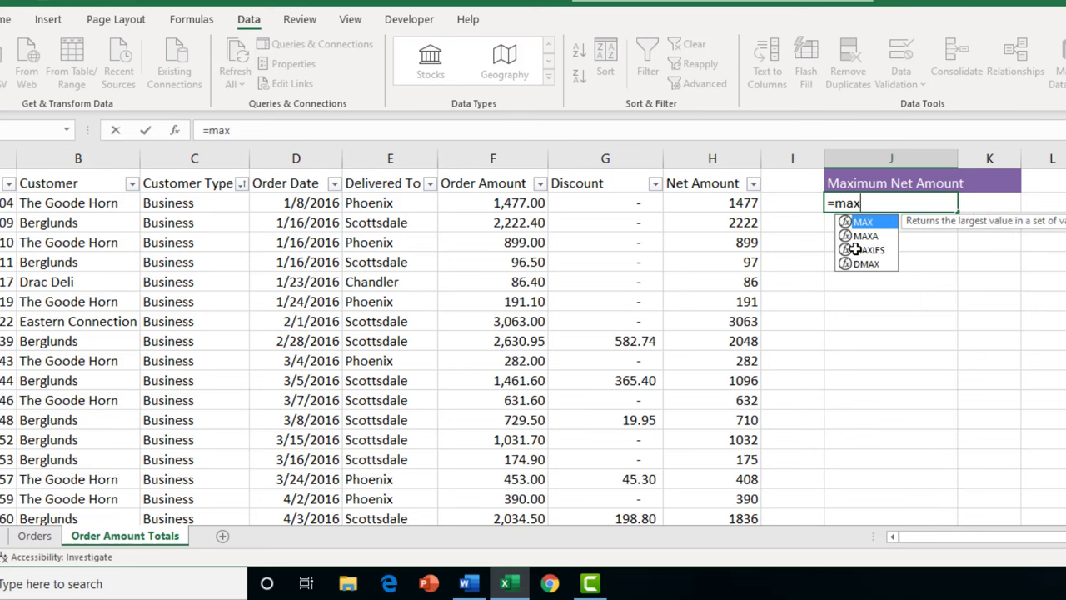
{"action": "type", "text": "("}
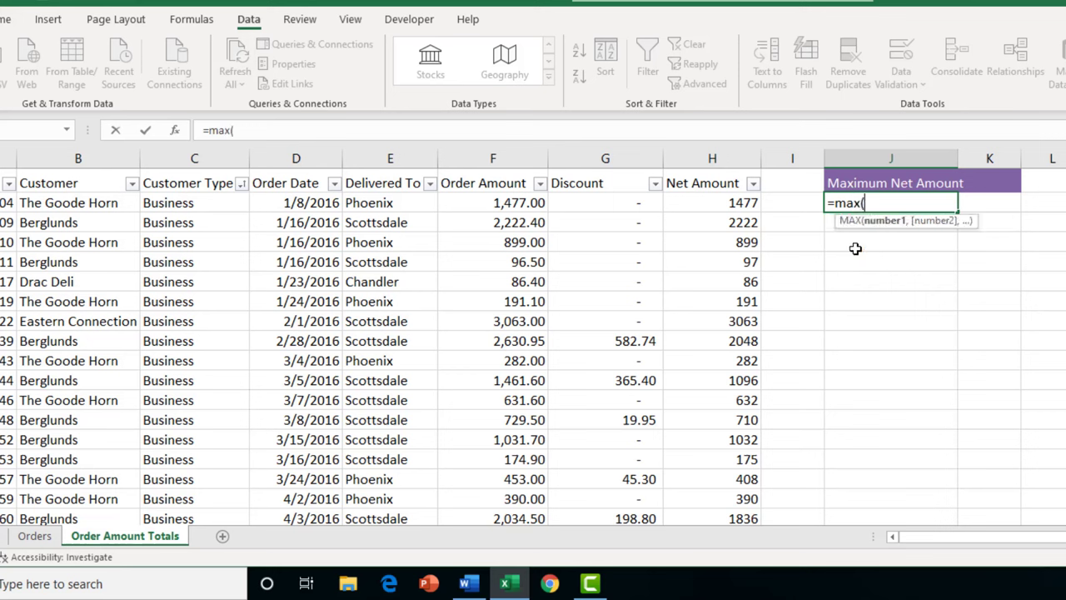
{"action": "type", "text": "H:H"}
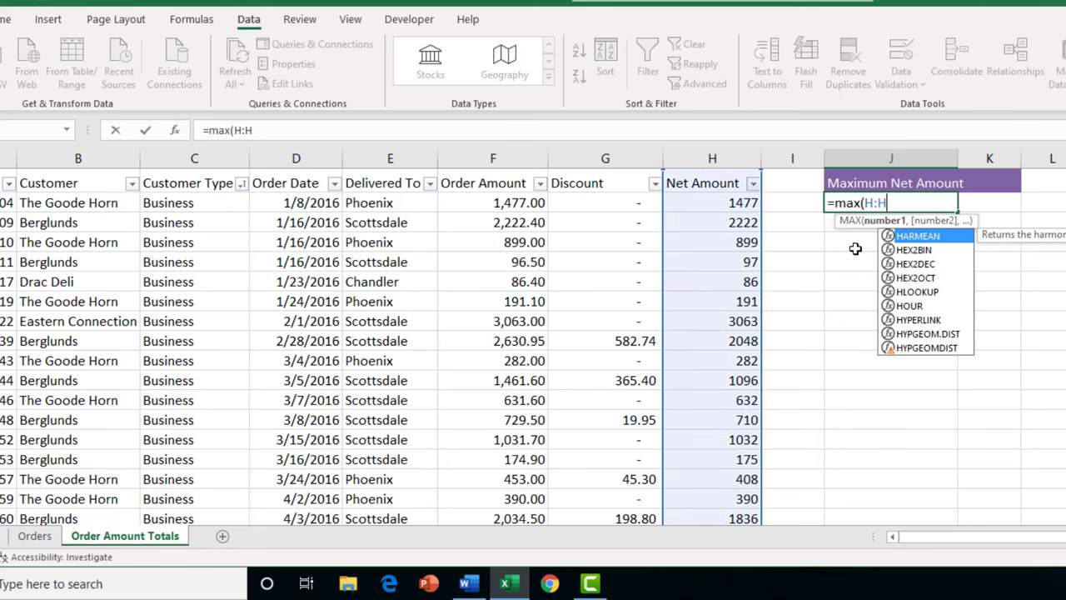
{"action": "type", "text": ")"}
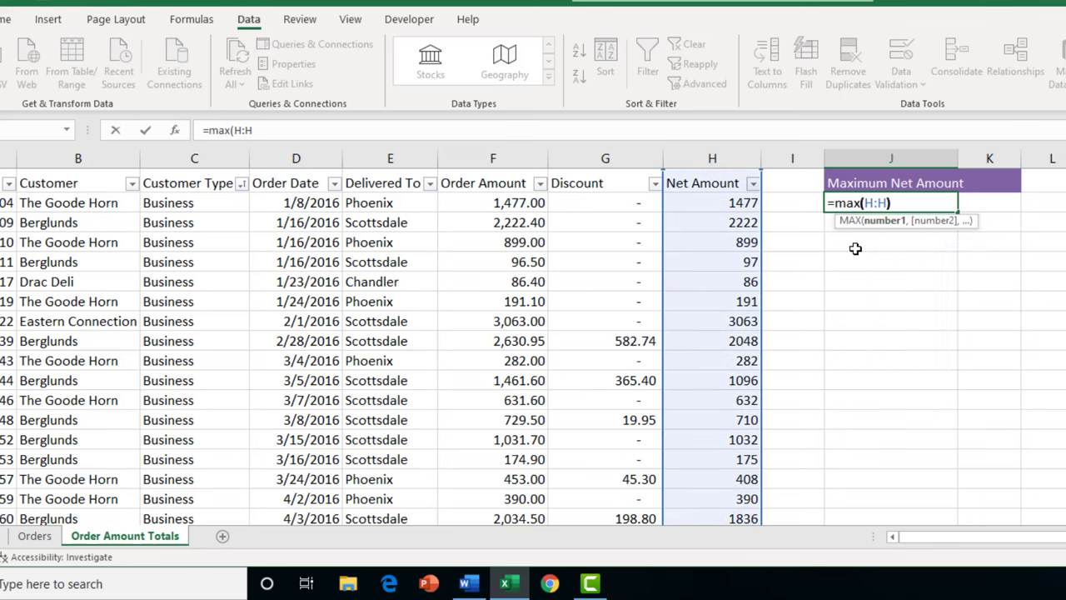
{"action": "key", "text": "Return"}
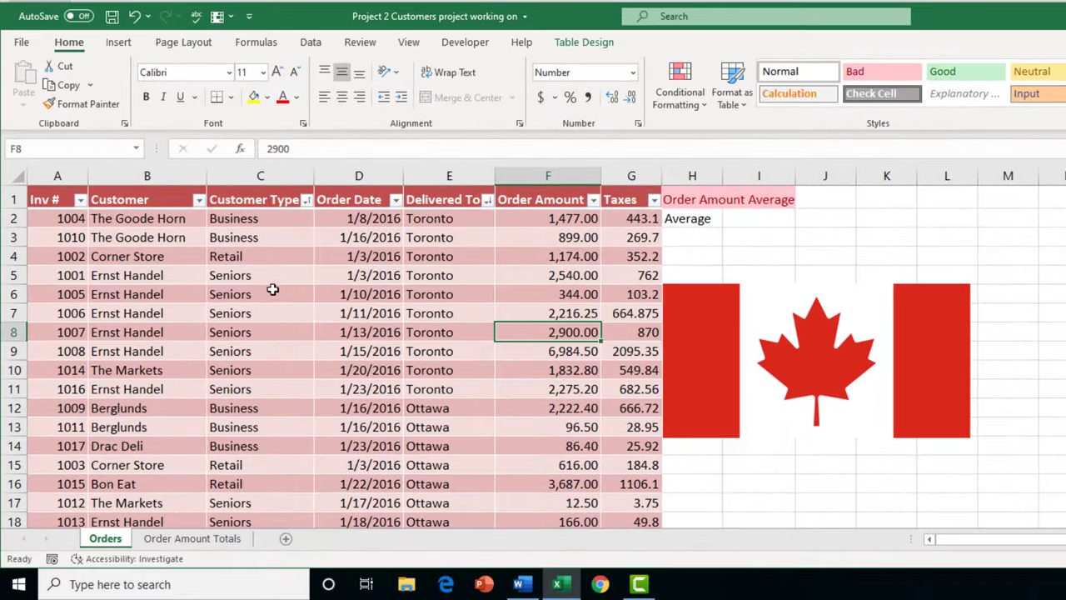
Remove records with duplicate values from the Orders table, comparing only the Inv # column
{"action": "left_click", "coordinate": [246, 327]}
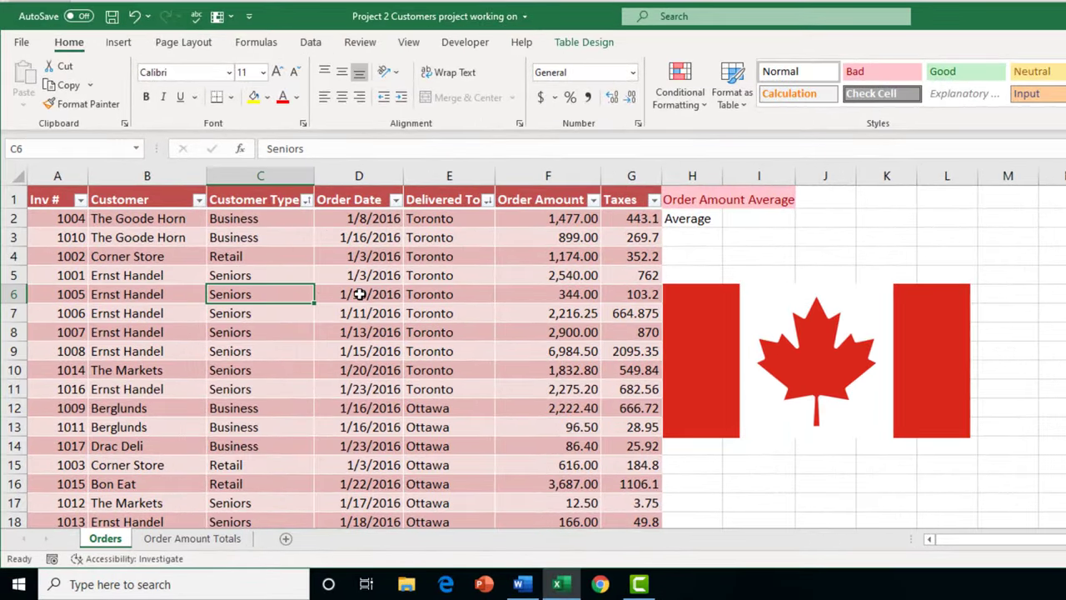
{"action": "left_click", "coordinate": [311, 42]}
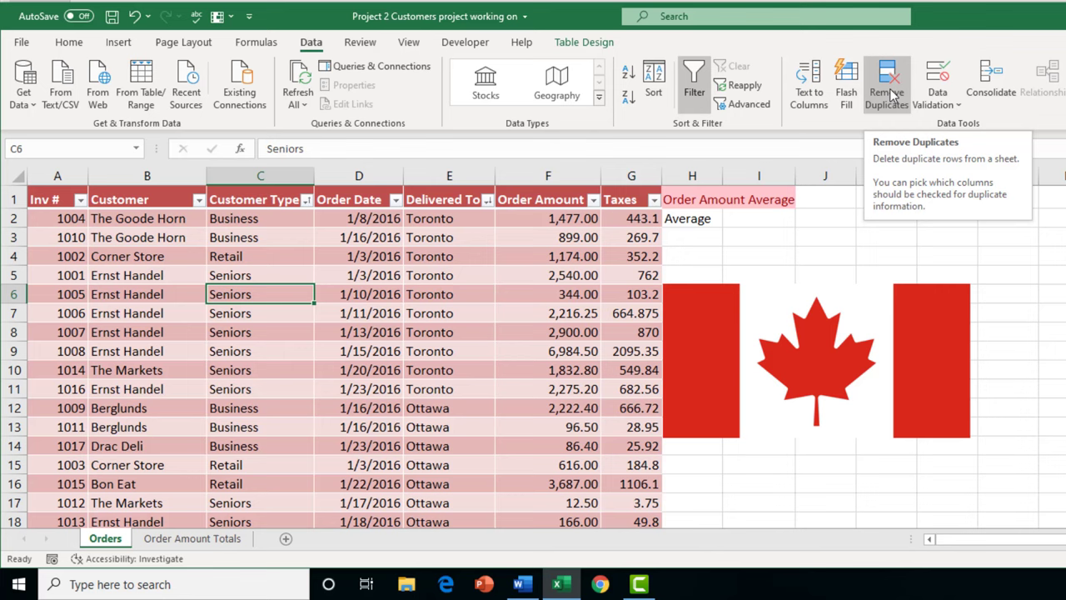
{"action": "left_click", "coordinate": [588, 48]}
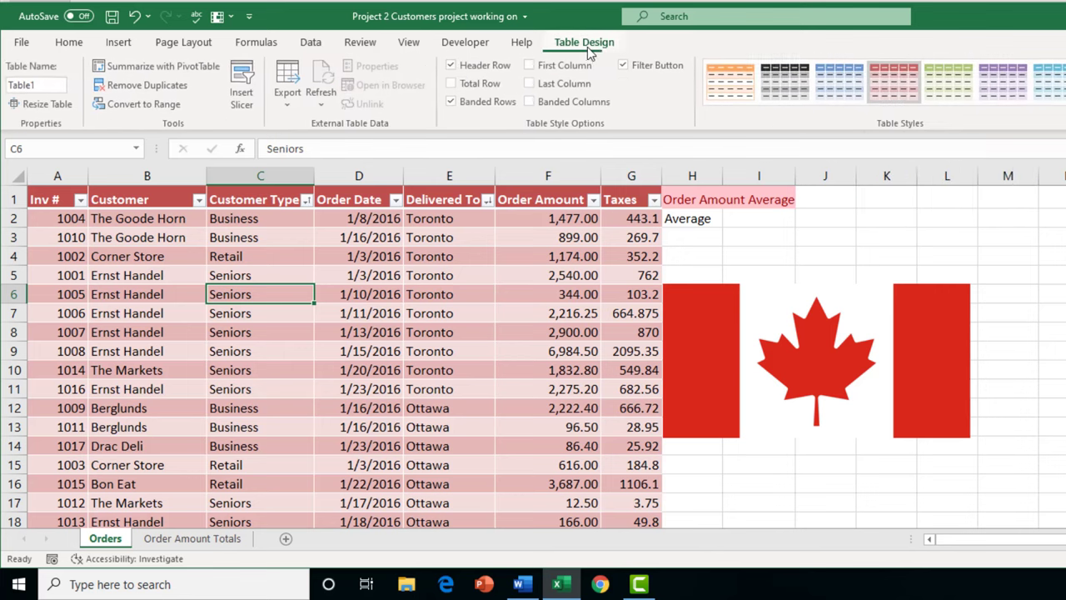
{"action": "left_click", "coordinate": [184, 86]}
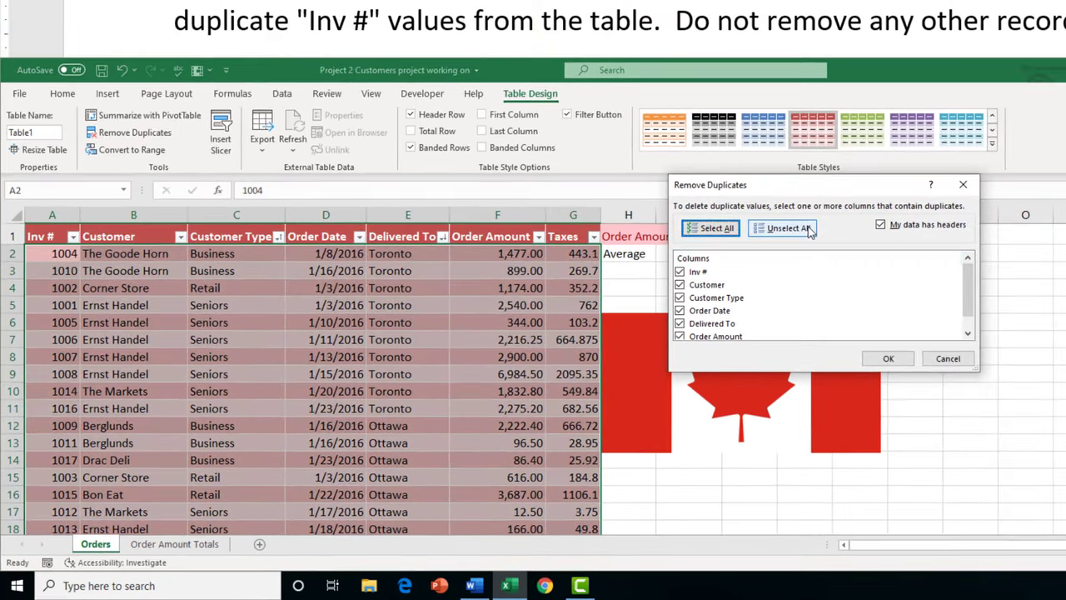
{"action": "left_click", "coordinate": [809, 231]}
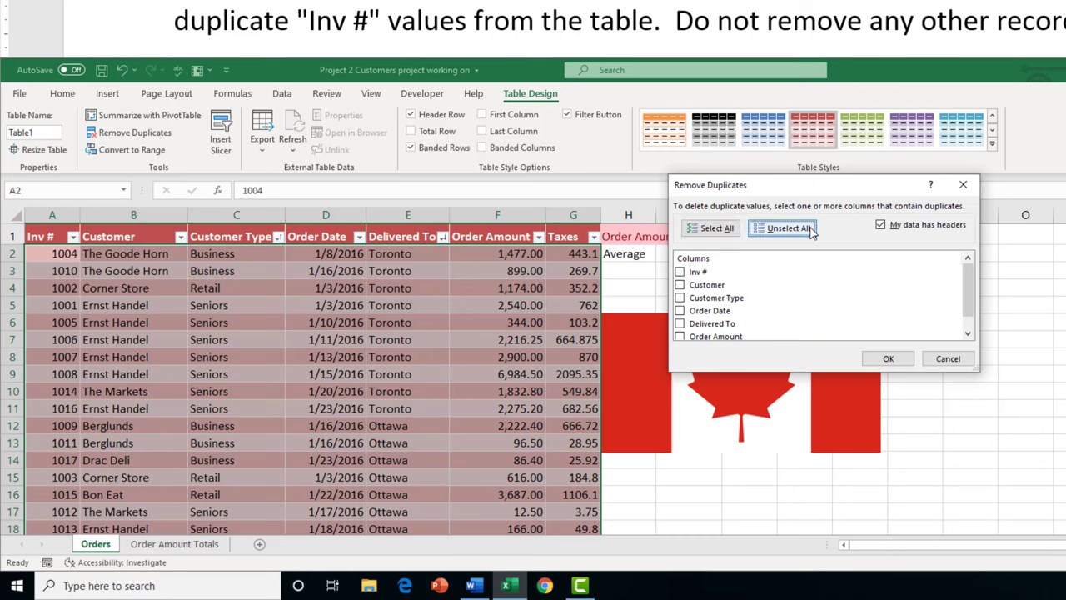
{"action": "left_click", "coordinate": [681, 273]}
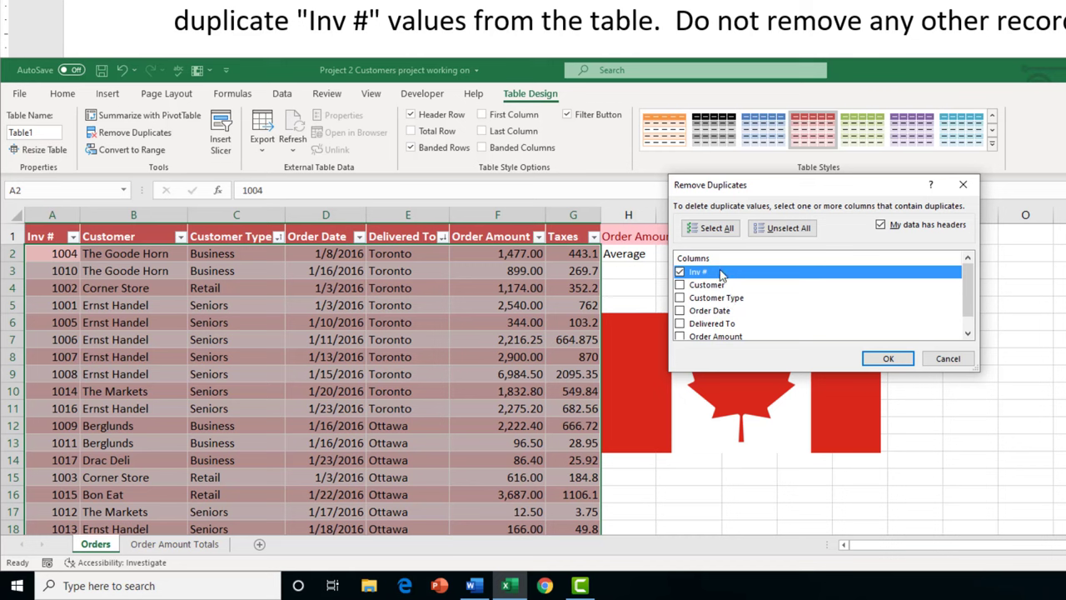
{"action": "left_click", "coordinate": [888, 358]}
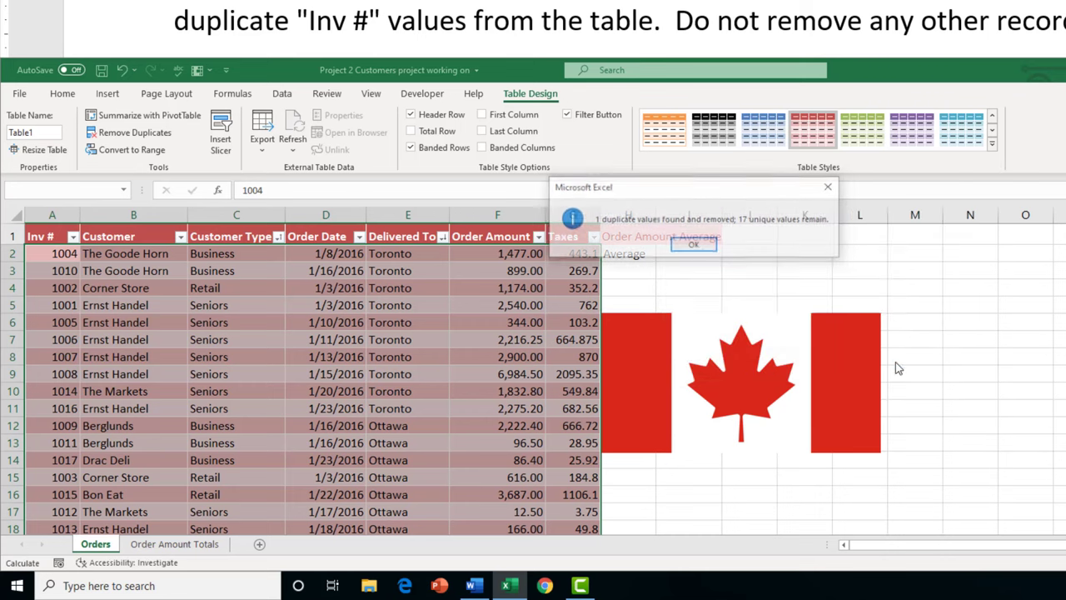
{"action": "left_click", "coordinate": [697, 245]}
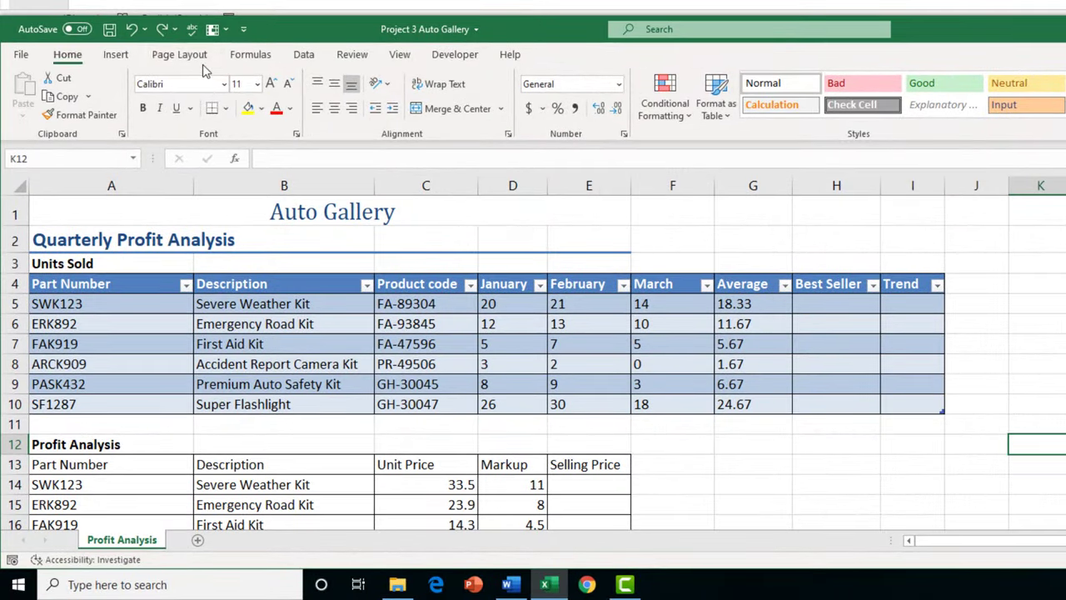
Show the Profit Analysis sheet in Page Break Preview and move the vertical page break past column I to fit one page
{"action": "left_click", "coordinate": [198, 56]}
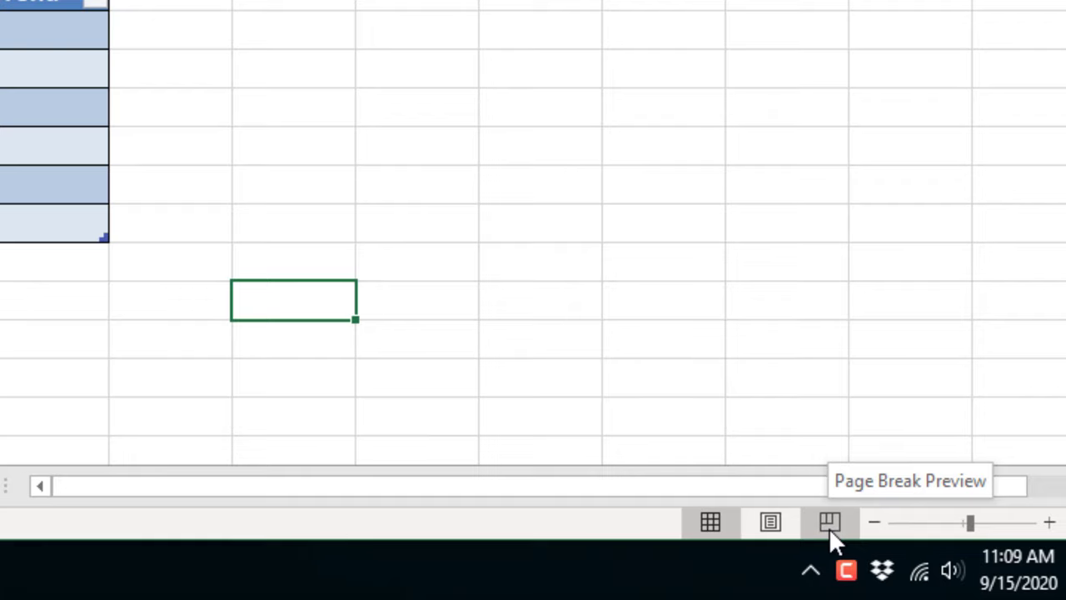
{"action": "left_click", "coordinate": [829, 522]}
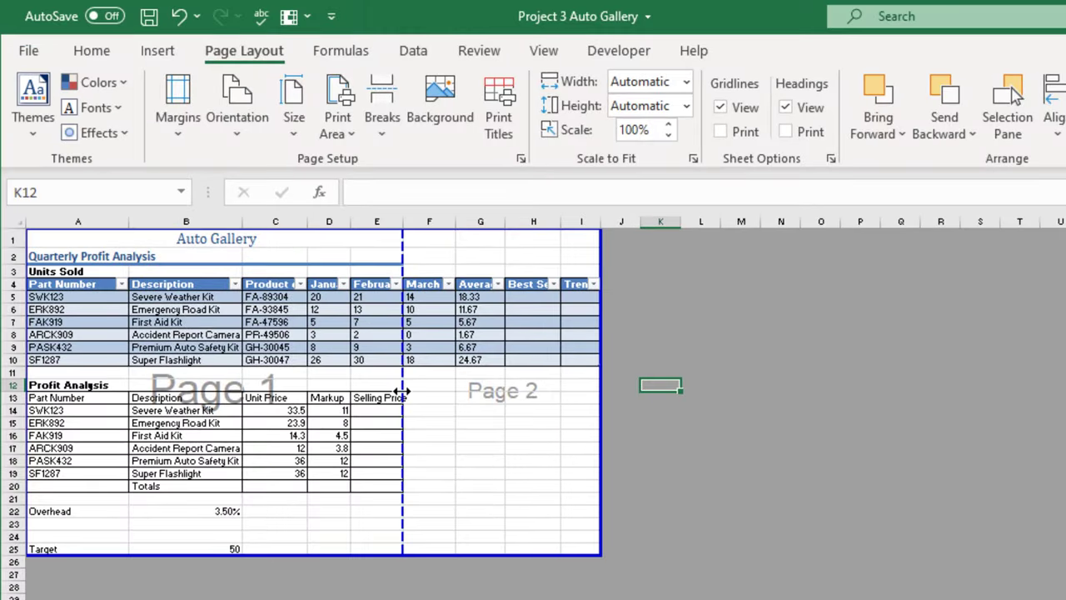
{"action": "left_click_drag", "start_coordinate": [401, 374], "coordinate": [735, 363]}
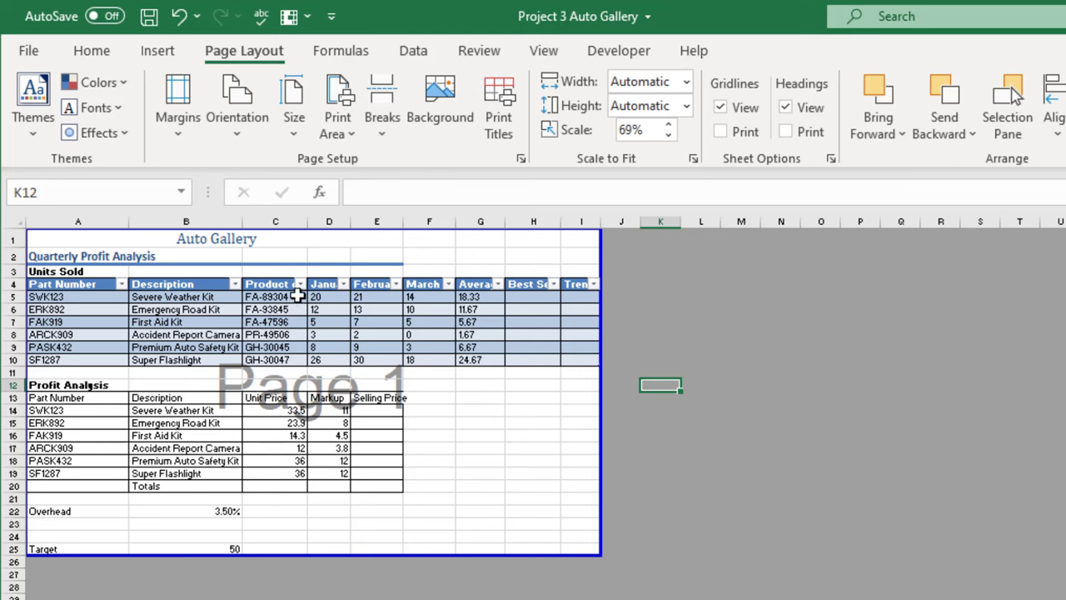
Set cells A1:H21 as the print area of the Profit Analysis worksheet and return to Normal view
{"action": "left_click", "coordinate": [108, 192]}
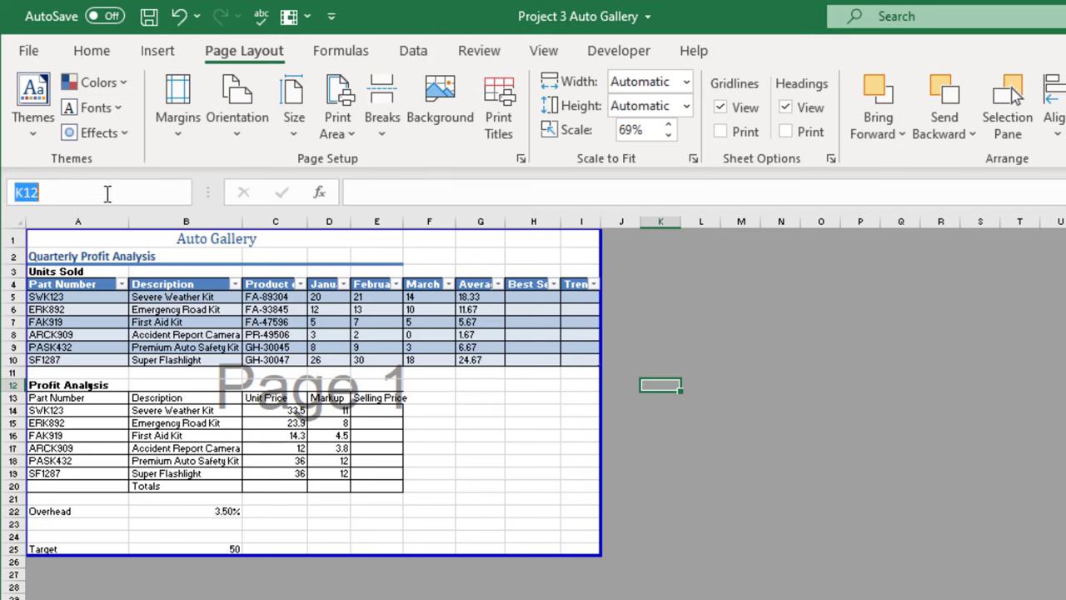
{"action": "key", "text": "BackSpace"}
{"action": "type", "text": "A1:H21"}
{"action": "key", "text": "Return"}
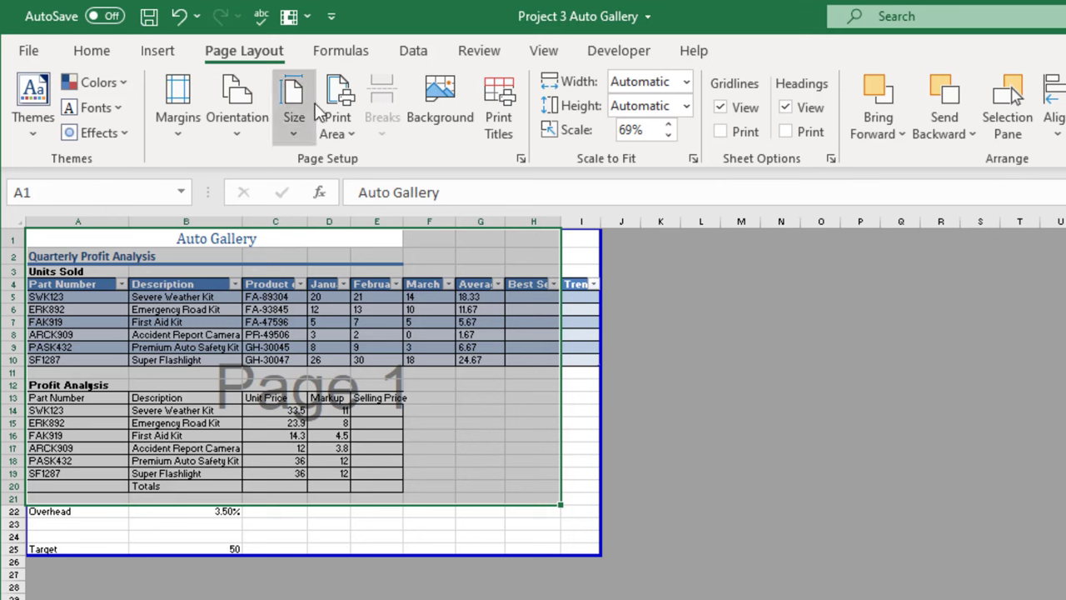
{"action": "left_click", "coordinate": [352, 135]}
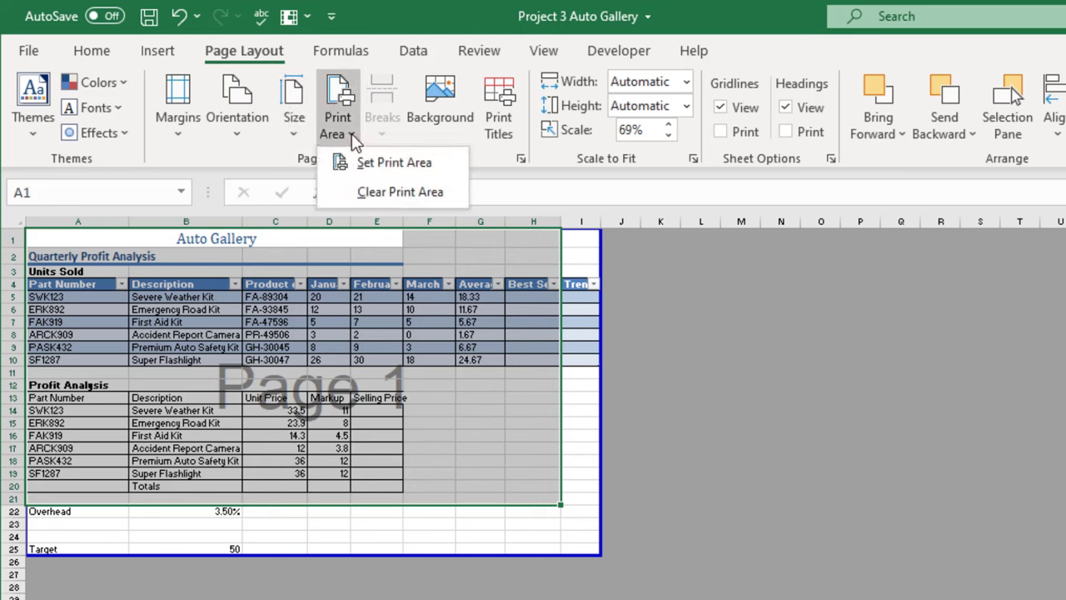
{"action": "left_click", "coordinate": [447, 171]}
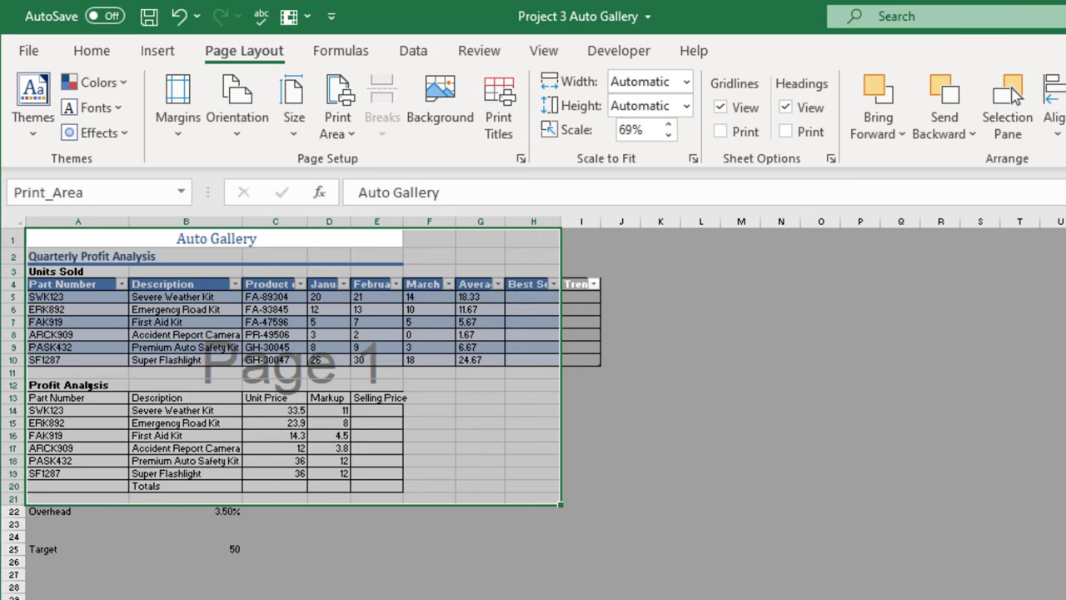
{"action": "scroll", "coordinate": [533, 408], "scroll_direction": "up", "scroll_amount": 5}
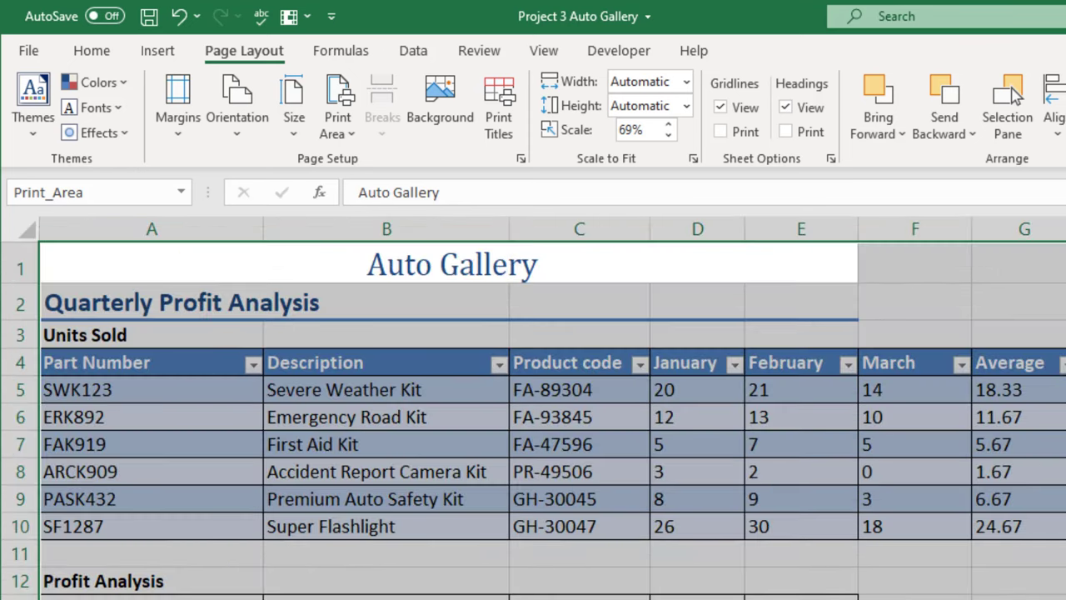
{"action": "left_click", "coordinate": [1065, 580]}
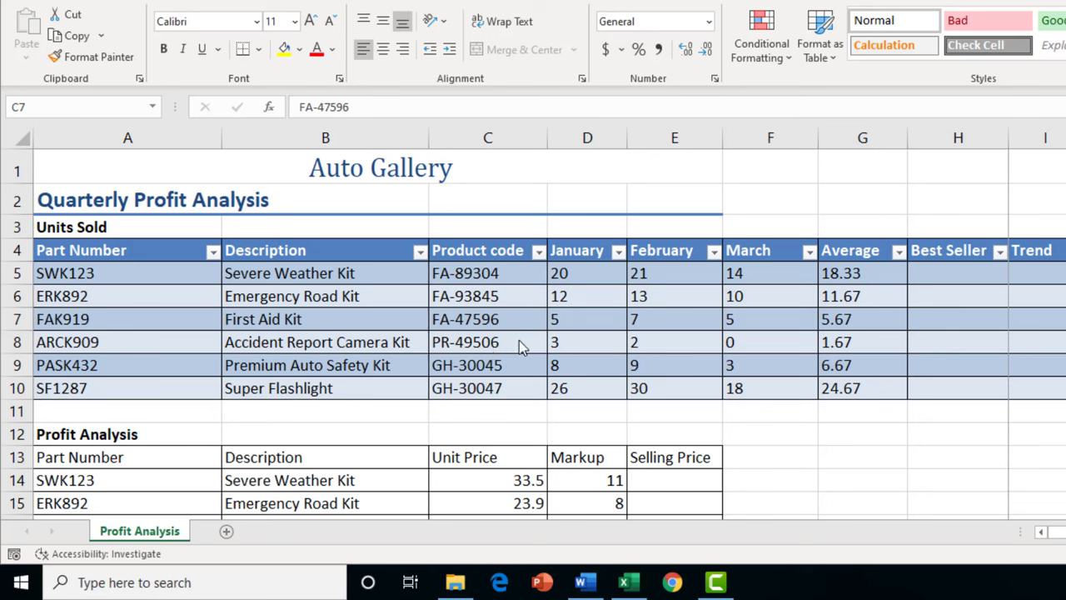
Filter the Product code column of the Quarterly Profit Analysis table to codes that begin with FA
{"action": "left_click", "coordinate": [542, 259]}
{"action": "left_click", "coordinate": [540, 252]}
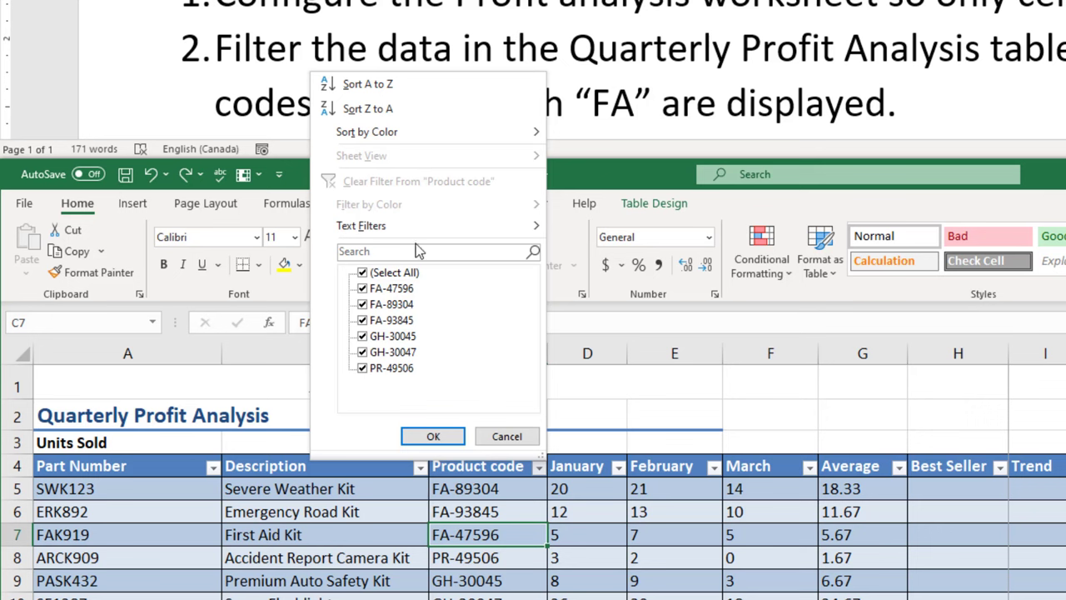
{"action": "mouse_move", "coordinate": [421, 228]}
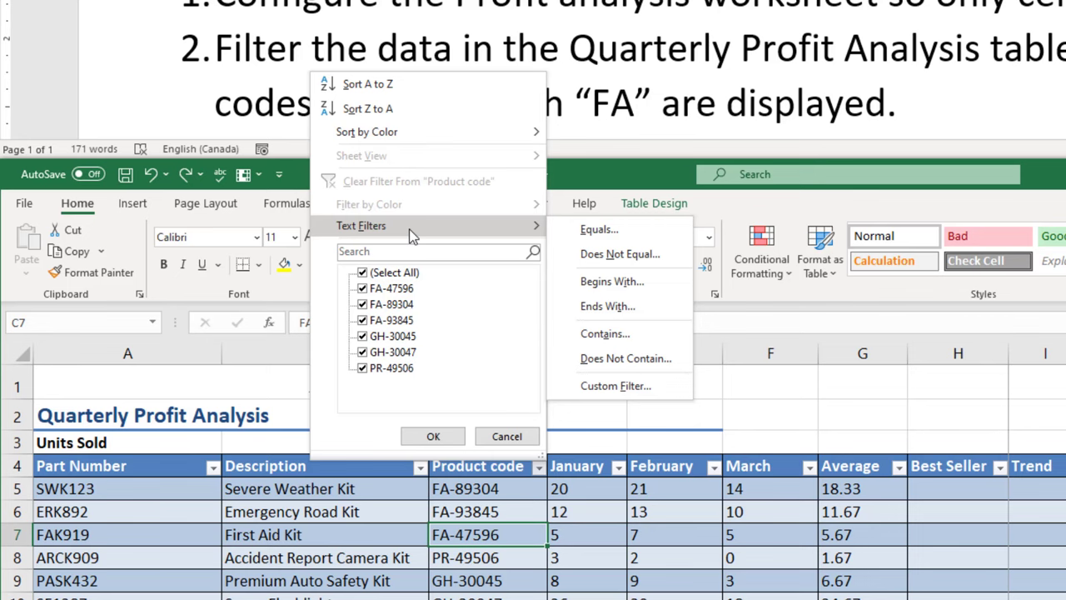
{"action": "left_click", "coordinate": [633, 282]}
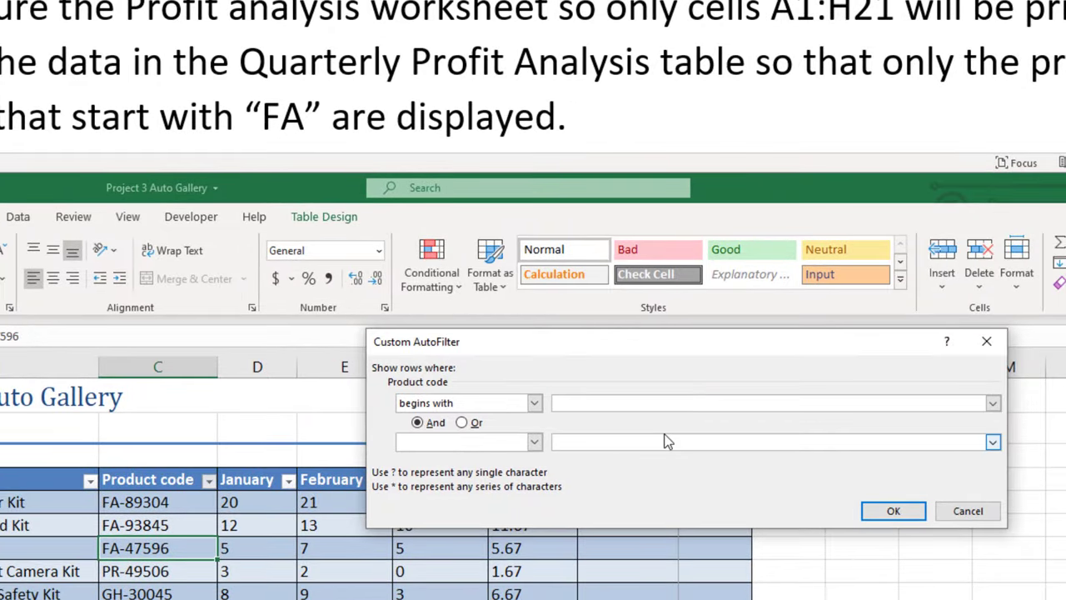
{"action": "type", "text": "FA"}
{"action": "left_click", "coordinate": [890, 515]}
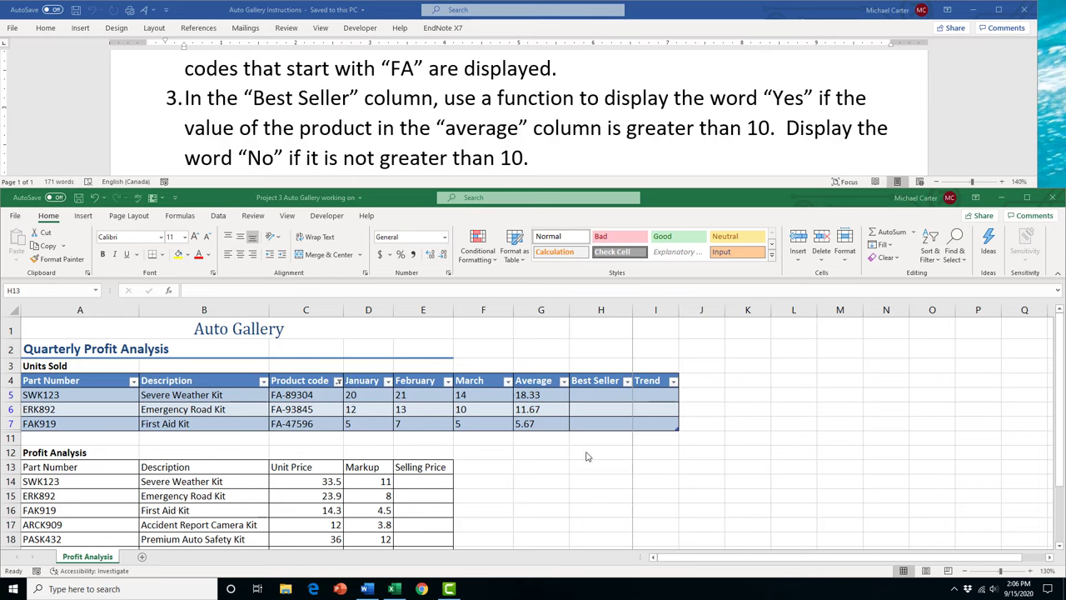
{"action": "left_click", "coordinate": [588, 398]}
{"action": "left_click", "coordinate": [588, 397]}
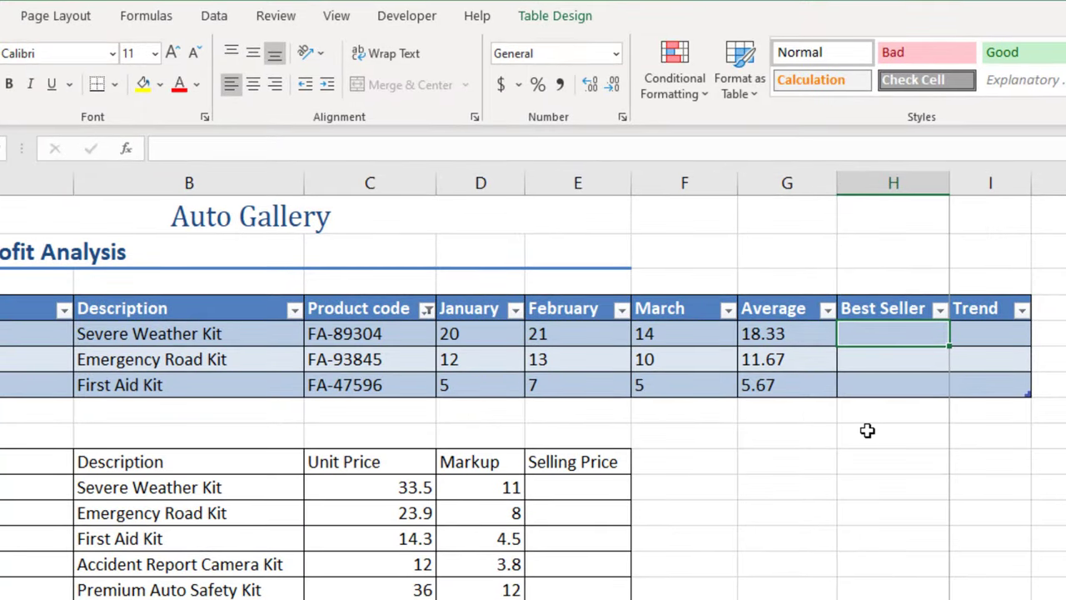
{"action": "type", "text": "=if"}
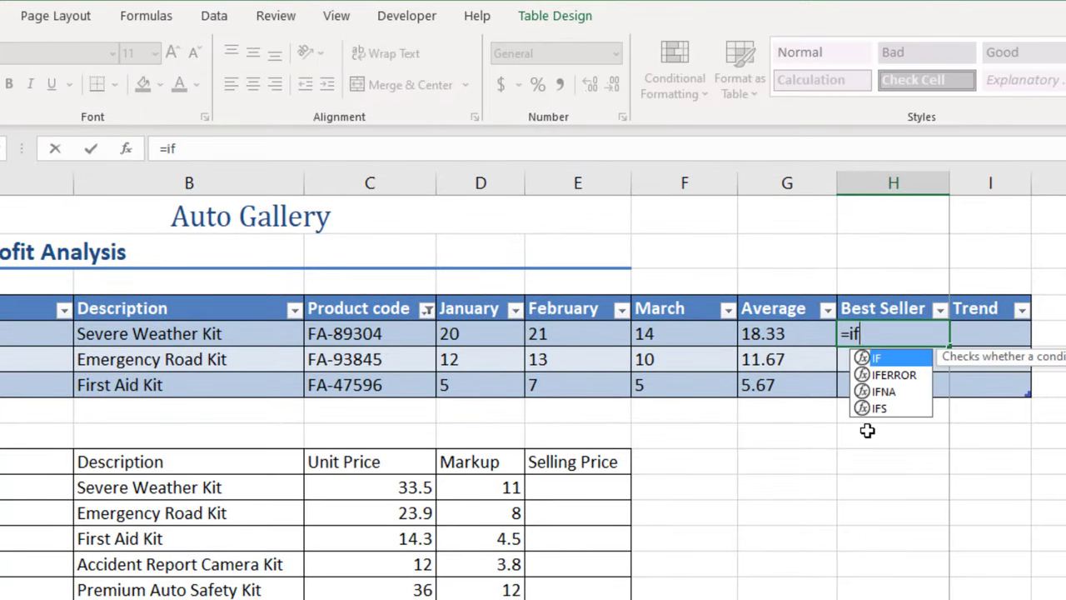
{"action": "type", "text": "("}
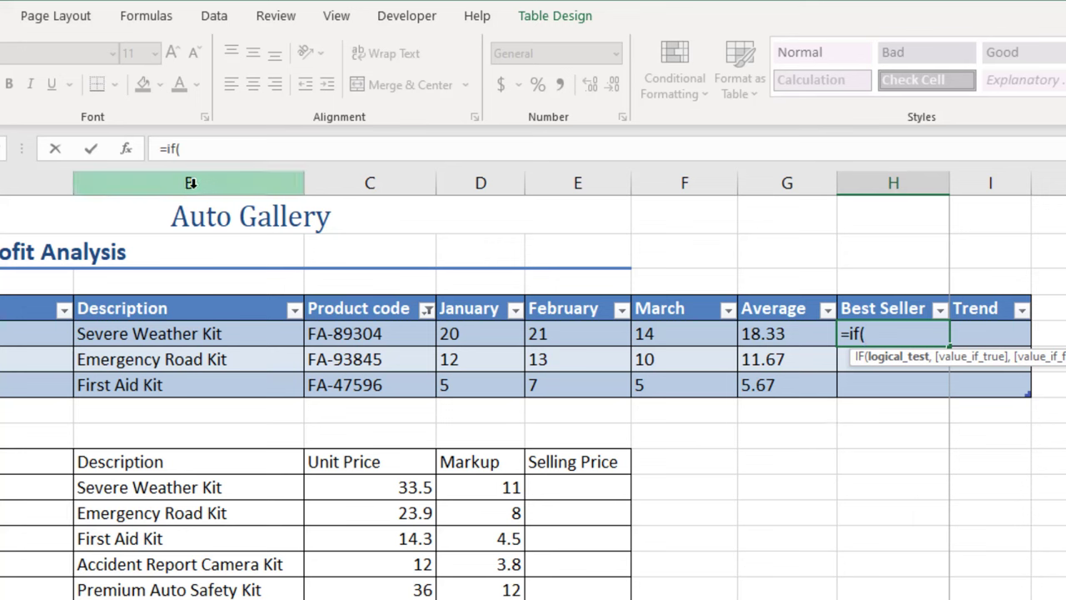
{"action": "left_click", "coordinate": [126, 151]}
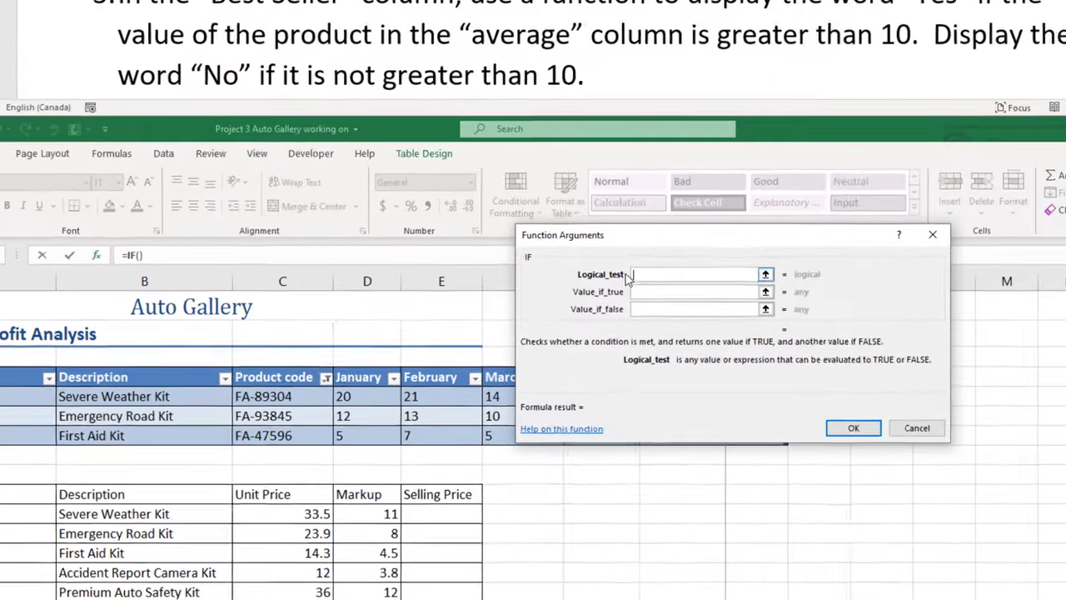
{"action": "left_click_drag", "start_coordinate": [654, 238], "coordinate": [884, 291]}
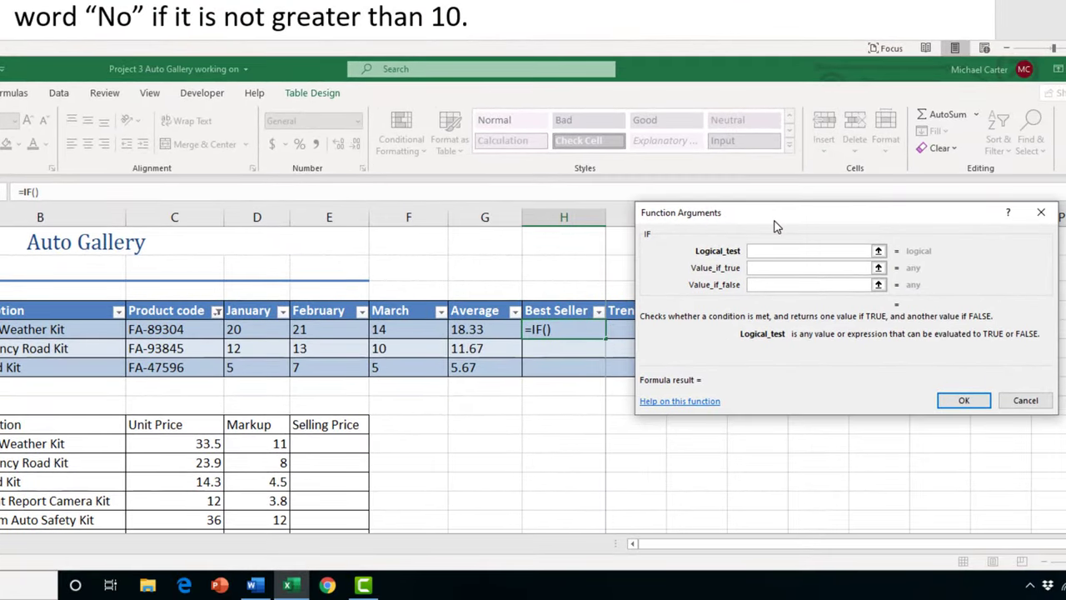
{"action": "left_click", "coordinate": [770, 266]}
{"action": "left_click", "coordinate": [771, 251]}
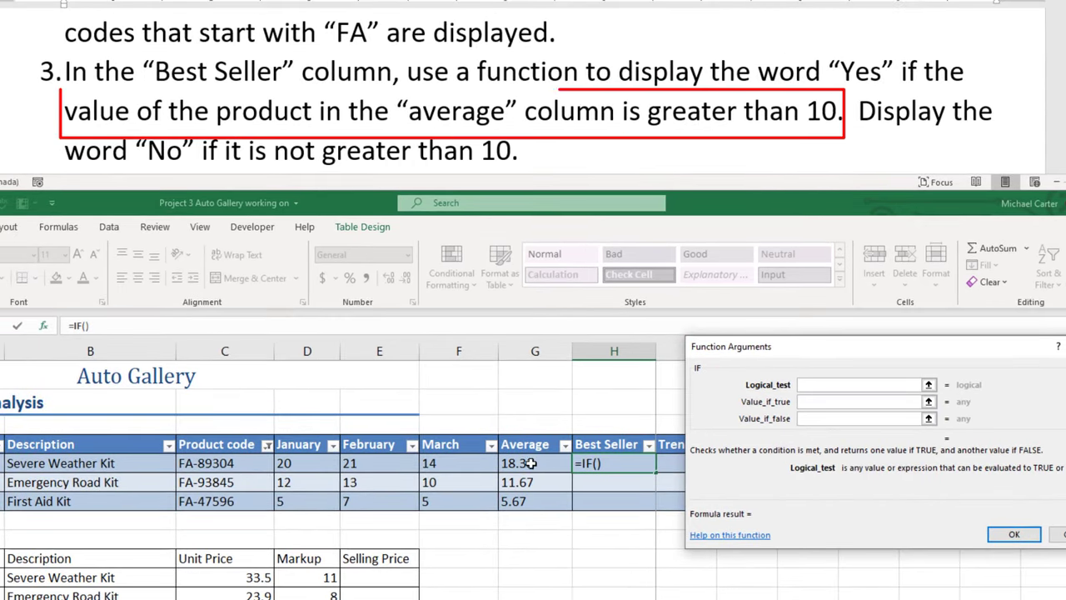
{"action": "left_click", "coordinate": [528, 464]}
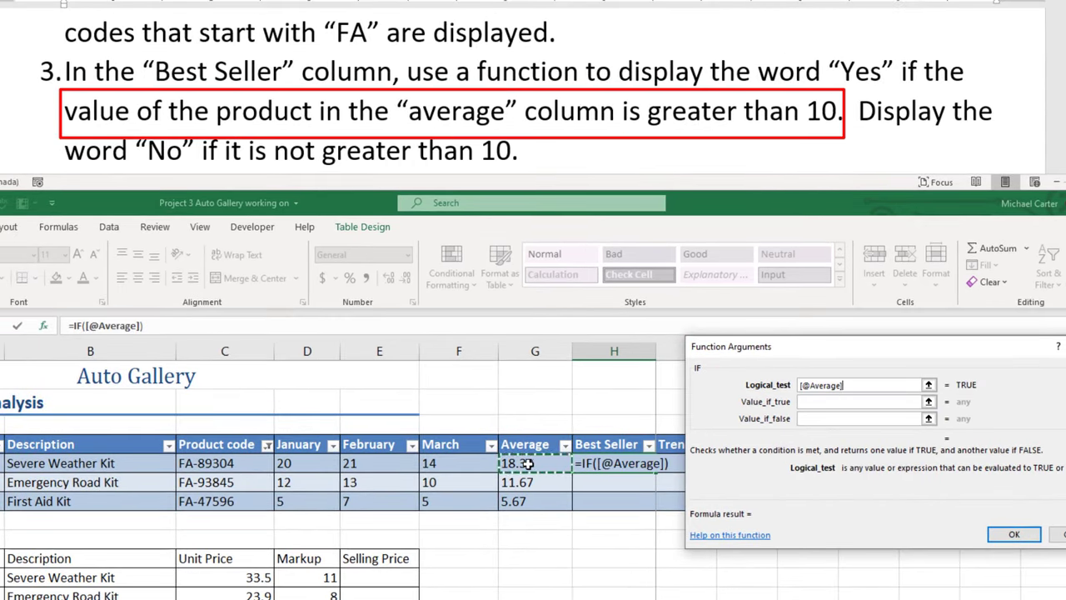
{"action": "type", "text": ">"}
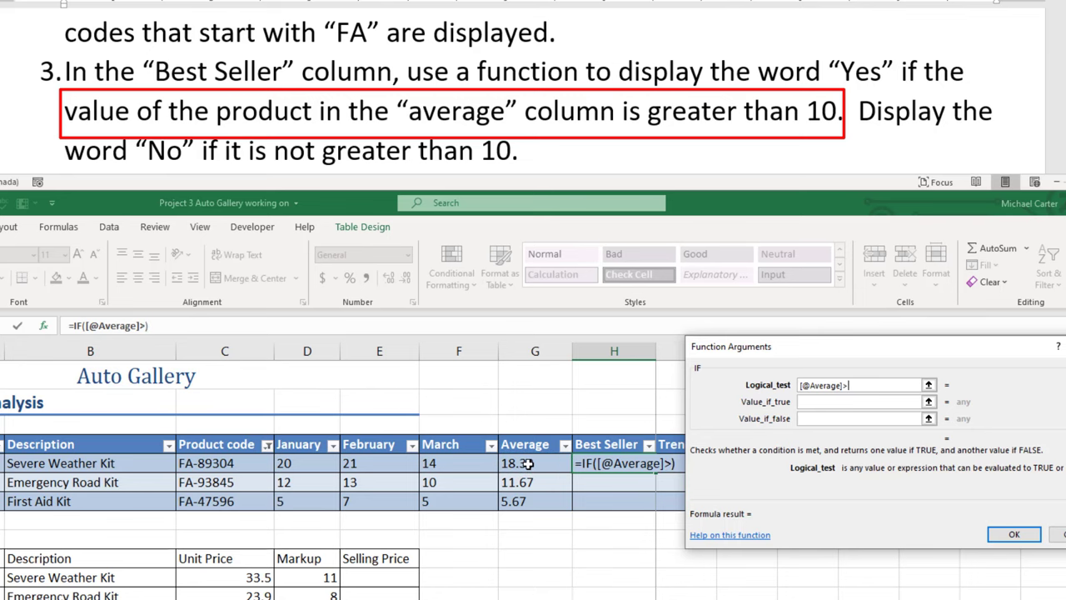
{"action": "type", "text": "10"}
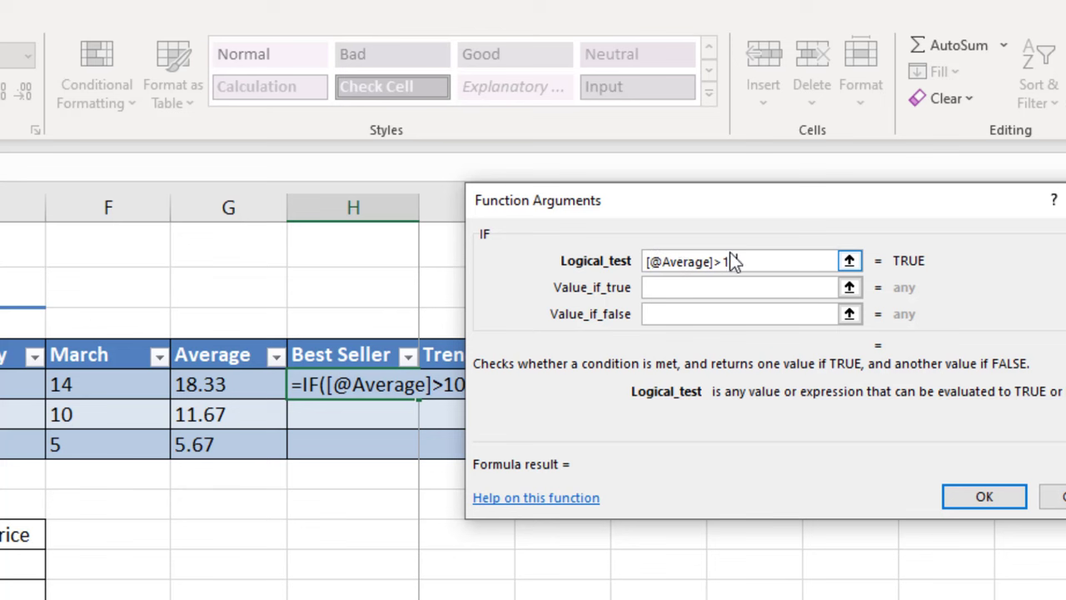
Set the IF function to return "Yes" when true and "No" when false, and enter it in the Best Seller column
{"action": "left_click", "coordinate": [722, 287]}
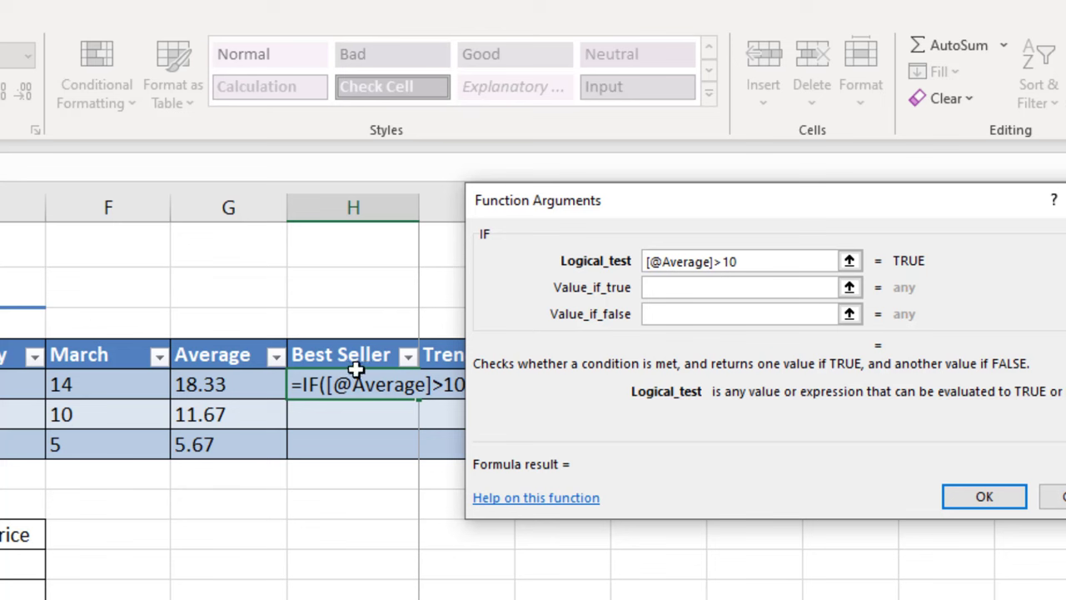
{"action": "left_click", "coordinate": [708, 285]}
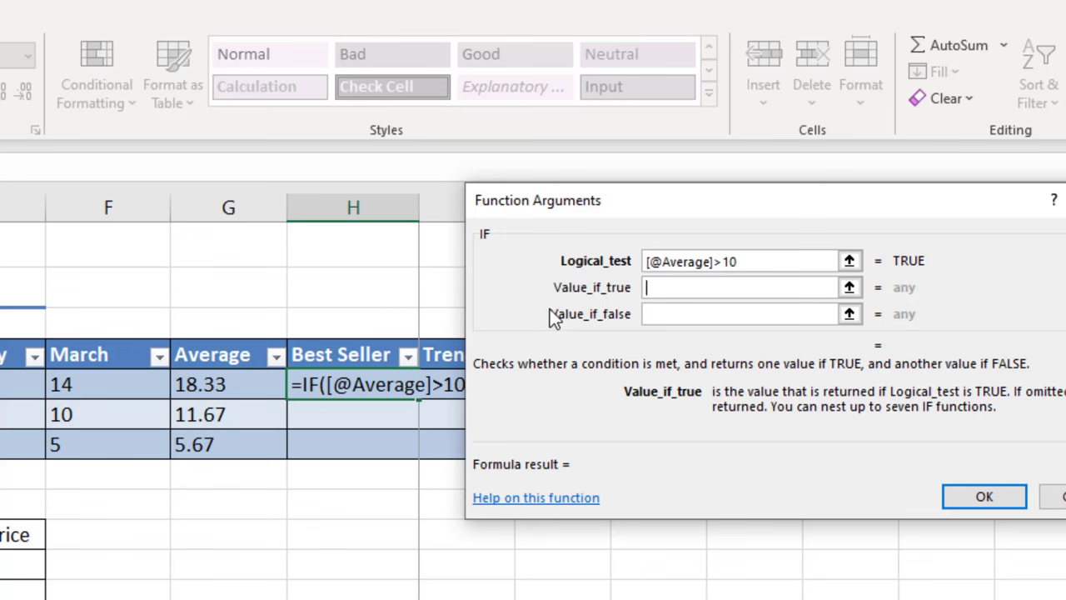
{"action": "type", "text": "\"Yes\""}
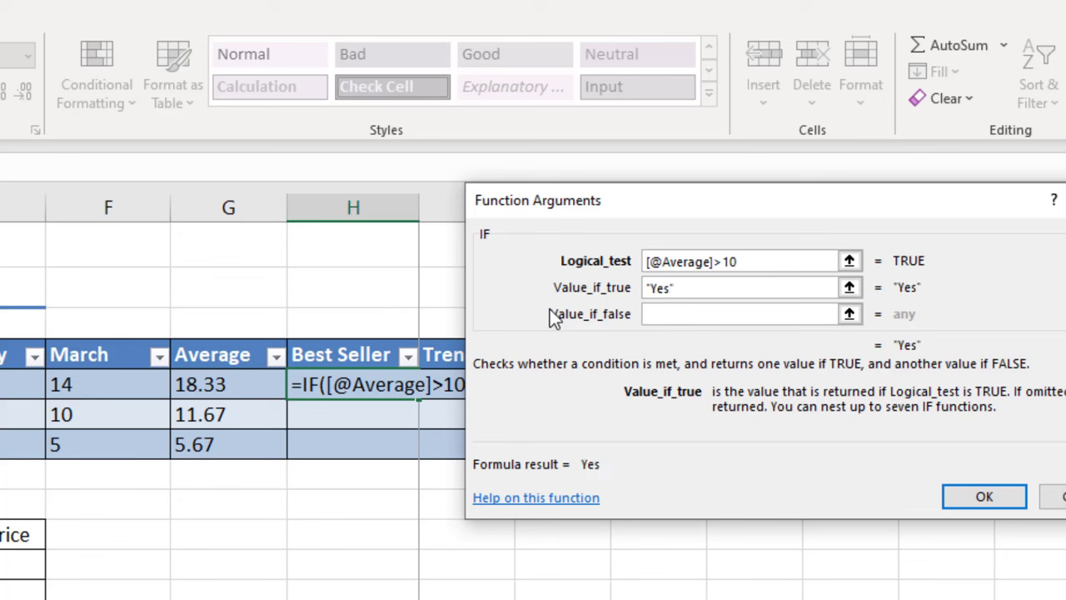
{"action": "left_click", "coordinate": [661, 314]}
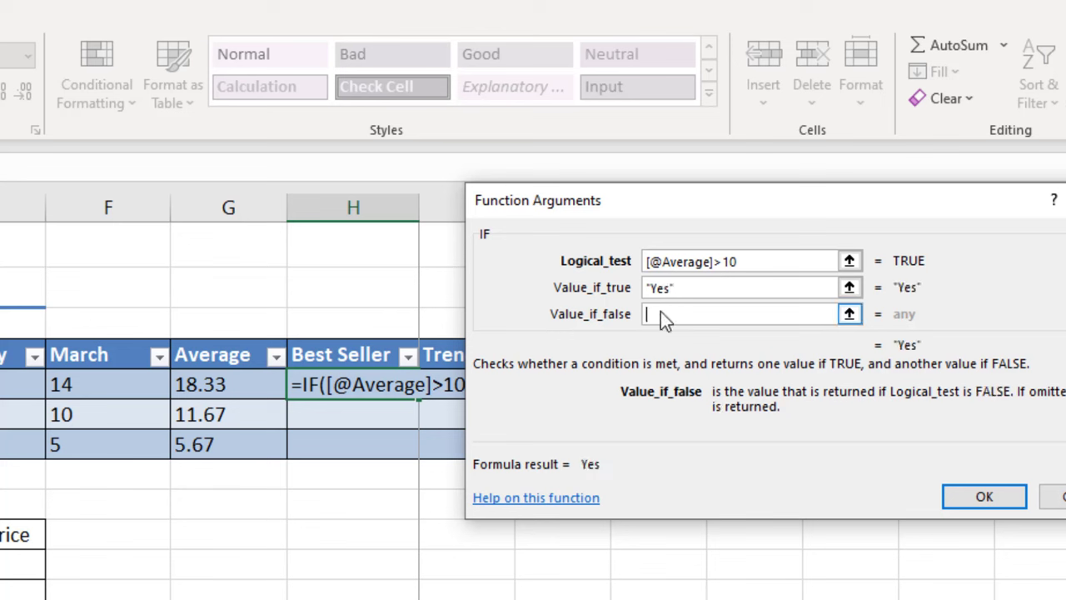
{"action": "type", "text": "\""}
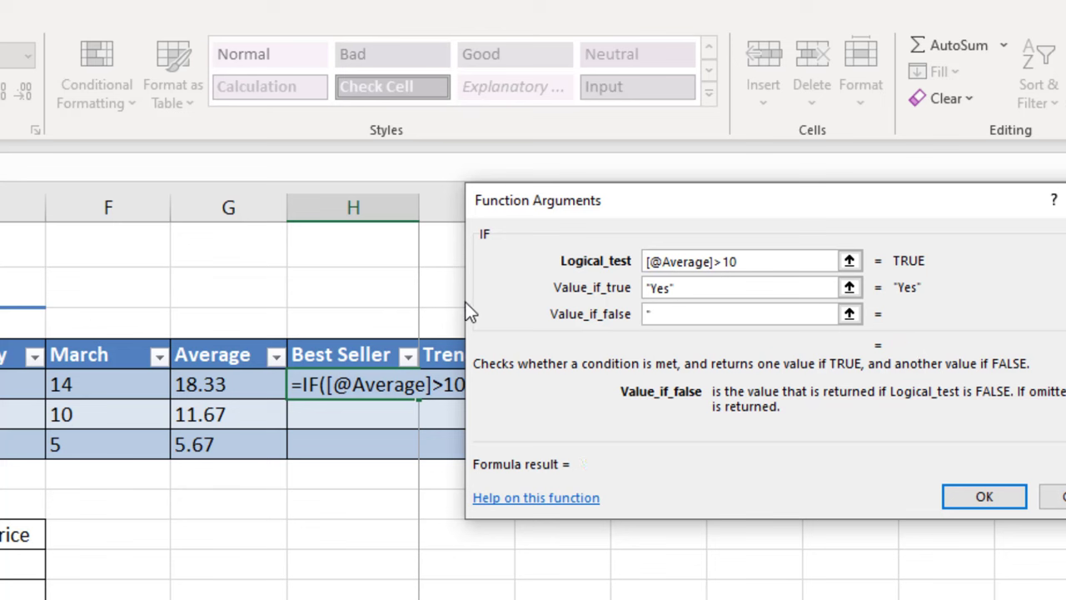
{"action": "type", "text": "No\""}
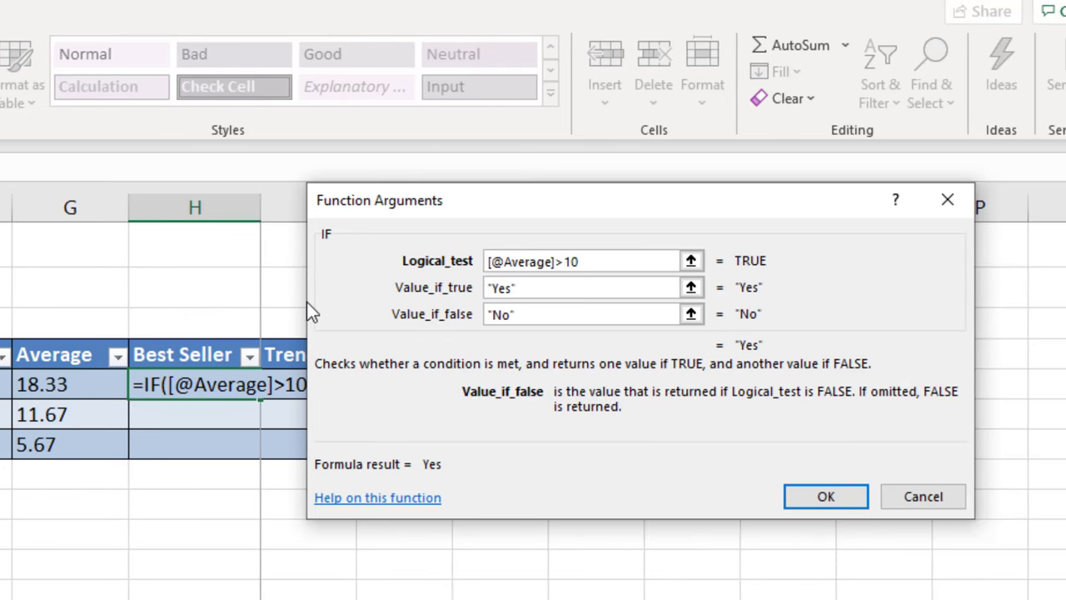
{"action": "left_click", "coordinate": [826, 498]}
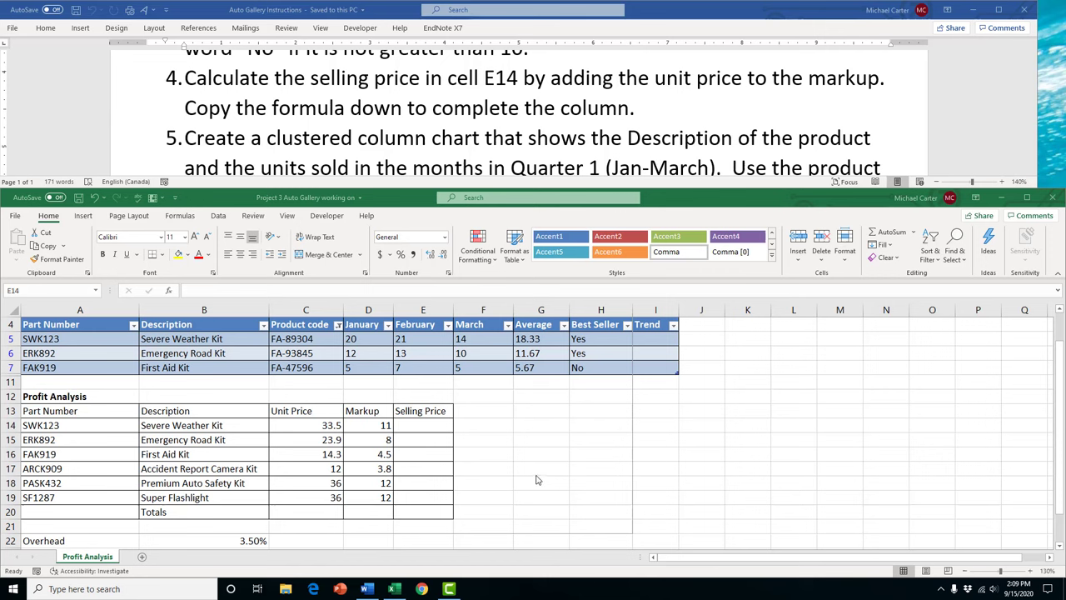
Enter the formula =C14+D14 in cell E14 to calculate the selling price from the unit price and markup
{"action": "left_click", "coordinate": [420, 431]}
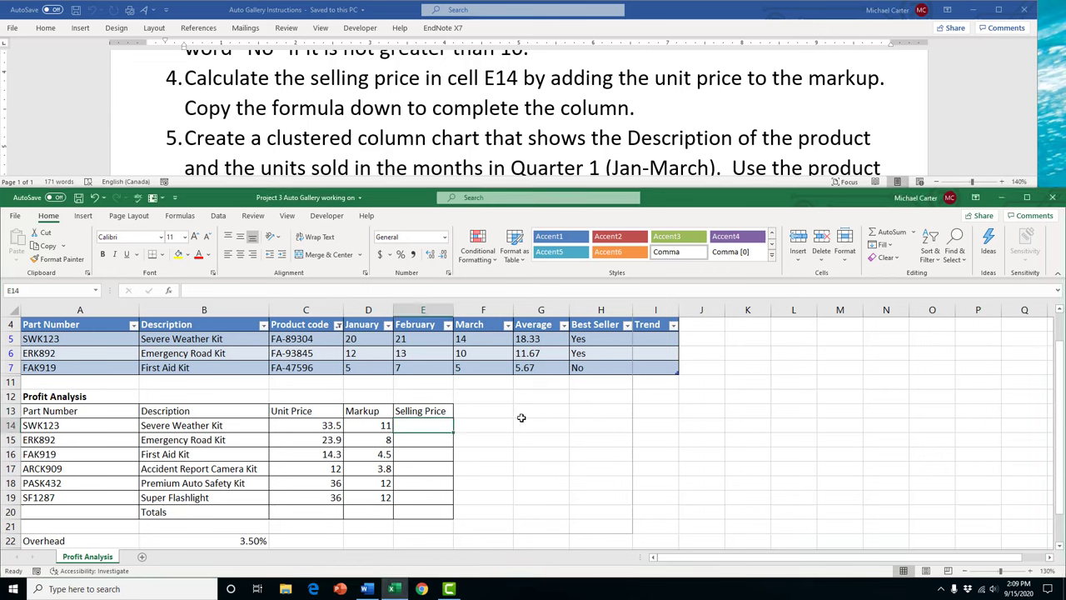
{"action": "type", "text": "="}
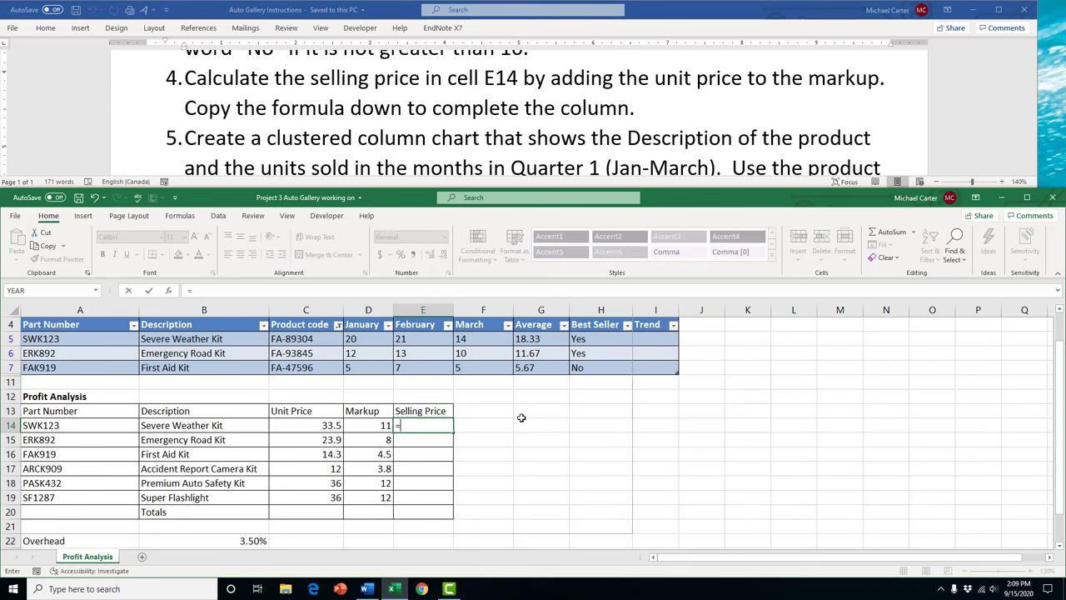
{"action": "left_click", "coordinate": [327, 425]}
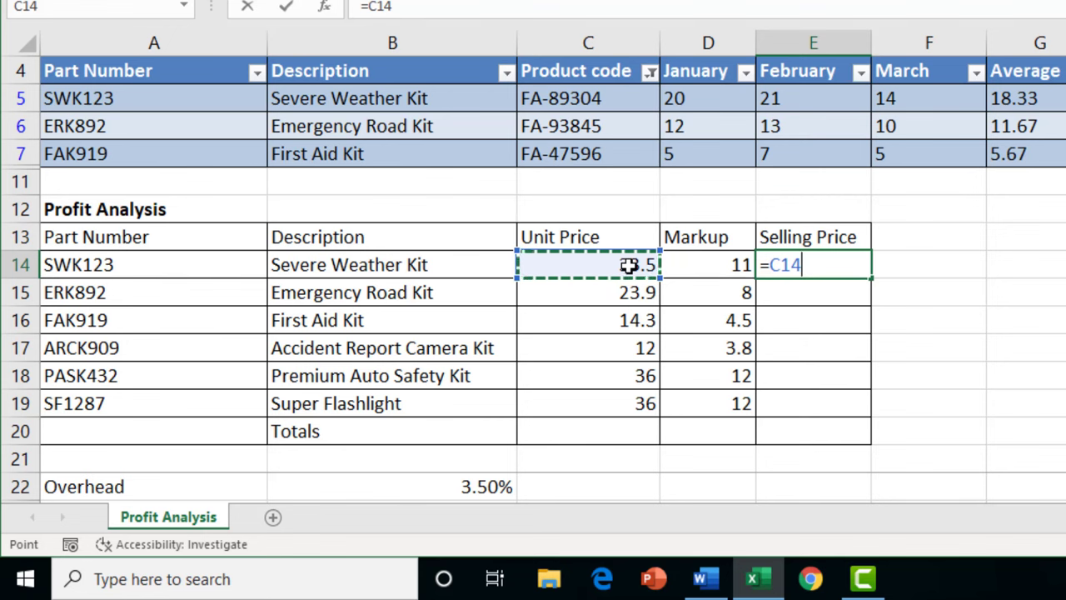
{"action": "type", "text": "+"}
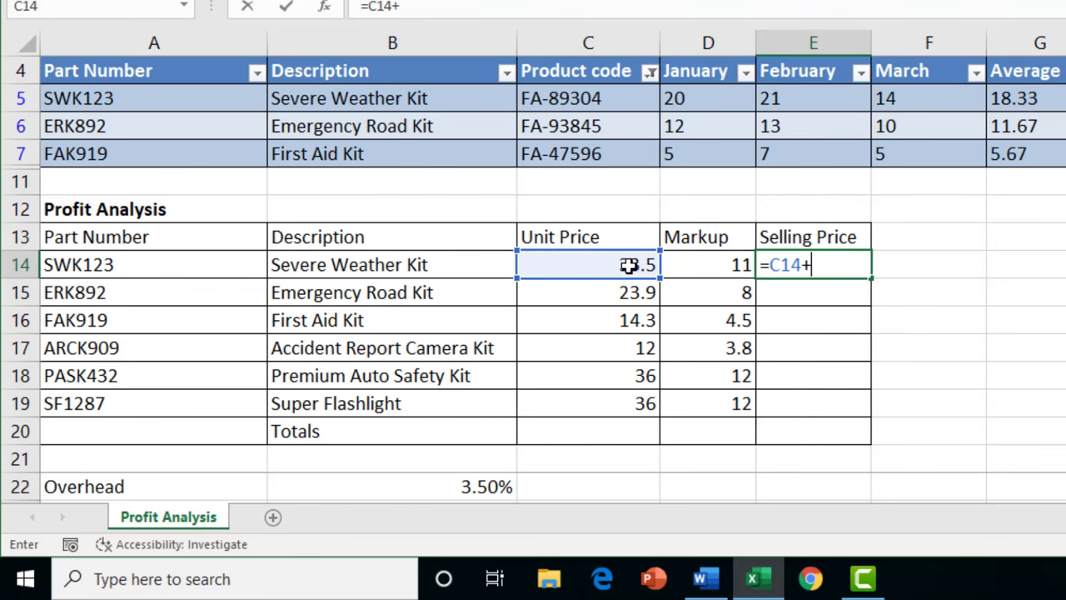
{"action": "left_click", "coordinate": [720, 264]}
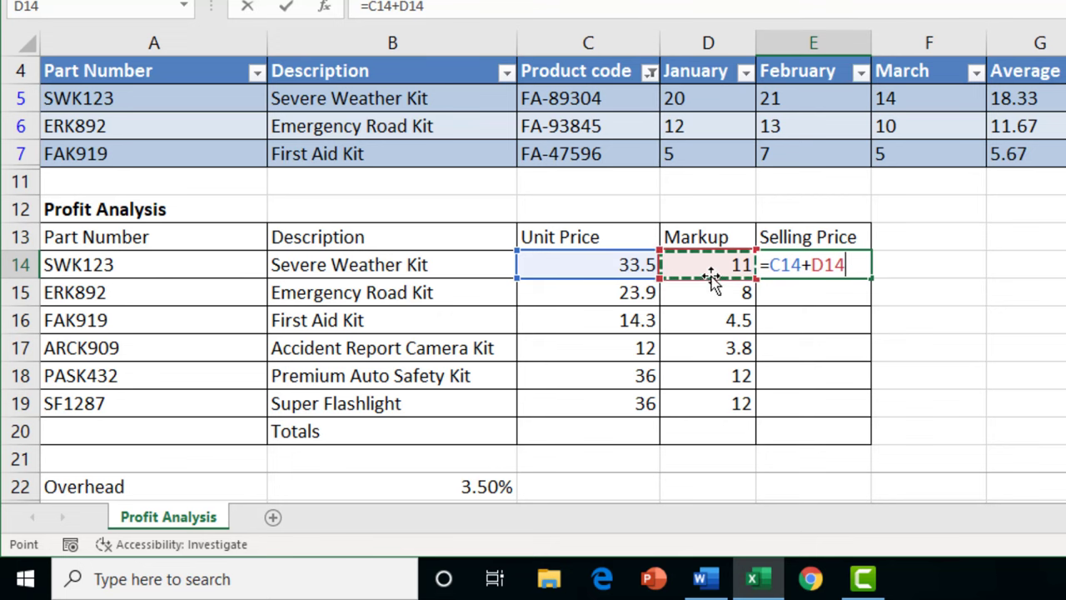
{"action": "key", "text": "Return"}
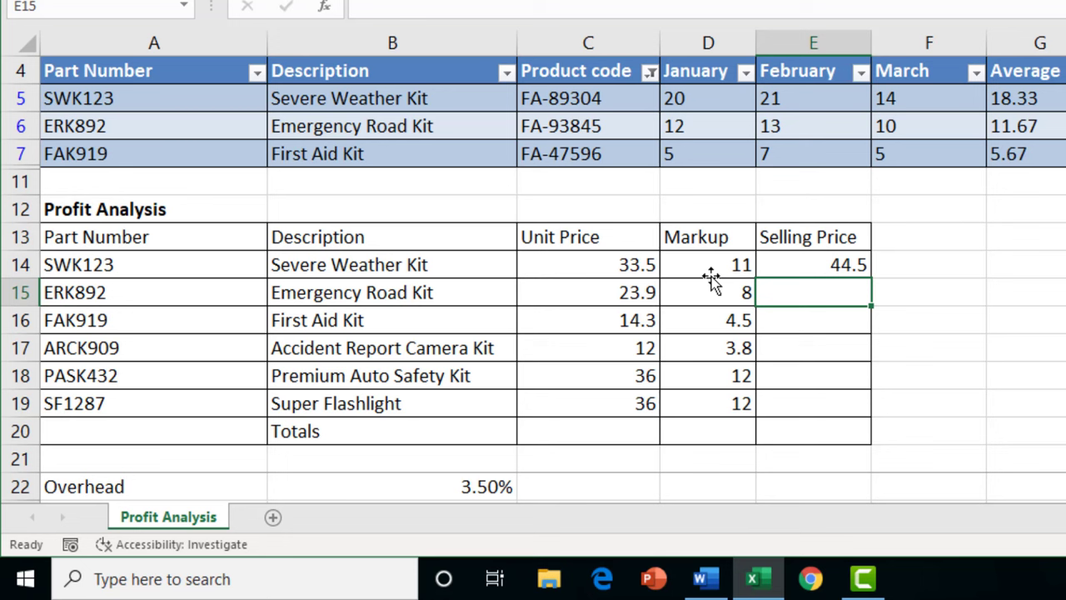
Fill the Selling Price formula from cell E14 down to E19
{"action": "left_click", "coordinate": [823, 266]}
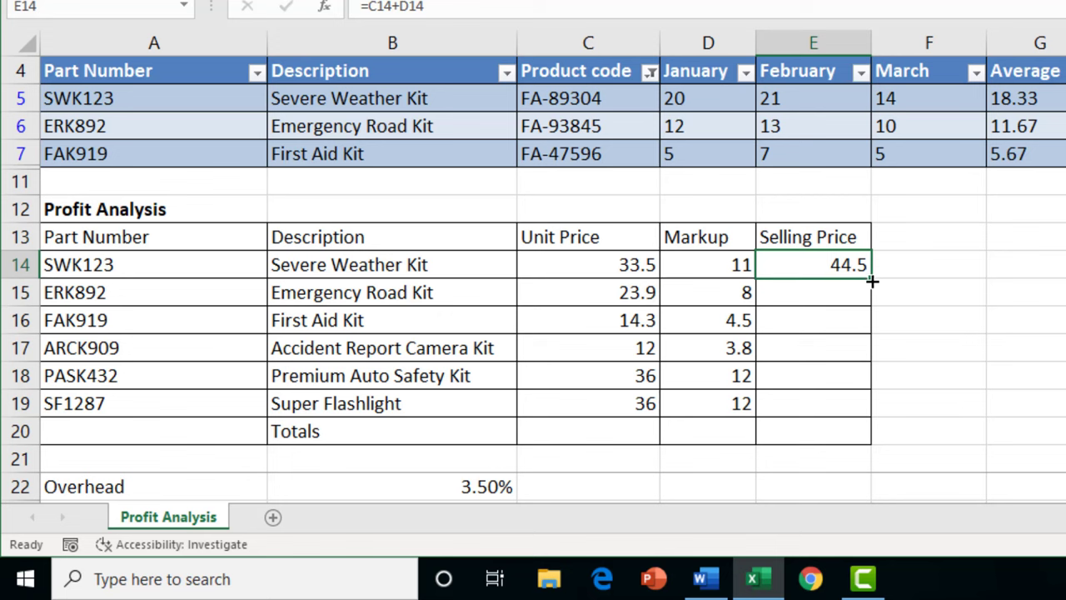
{"action": "left_click_drag", "start_coordinate": [873, 281], "coordinate": [869, 417]}
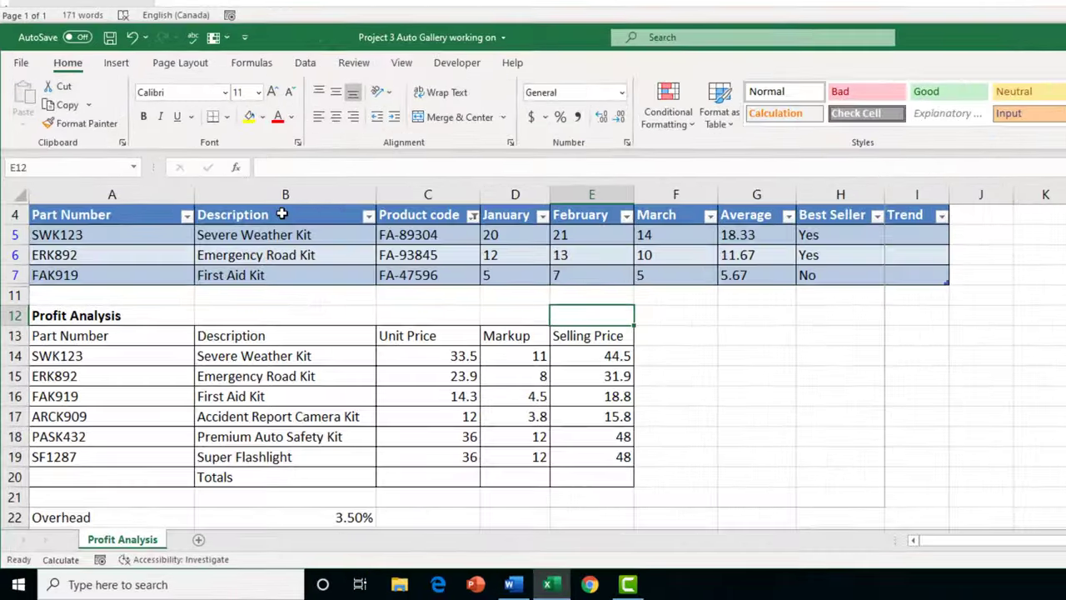
Insert a clustered column chart from the visible Description and January to March data, and place it beside the table, past the Trend column
{"action": "left_click", "coordinate": [200, 324]}
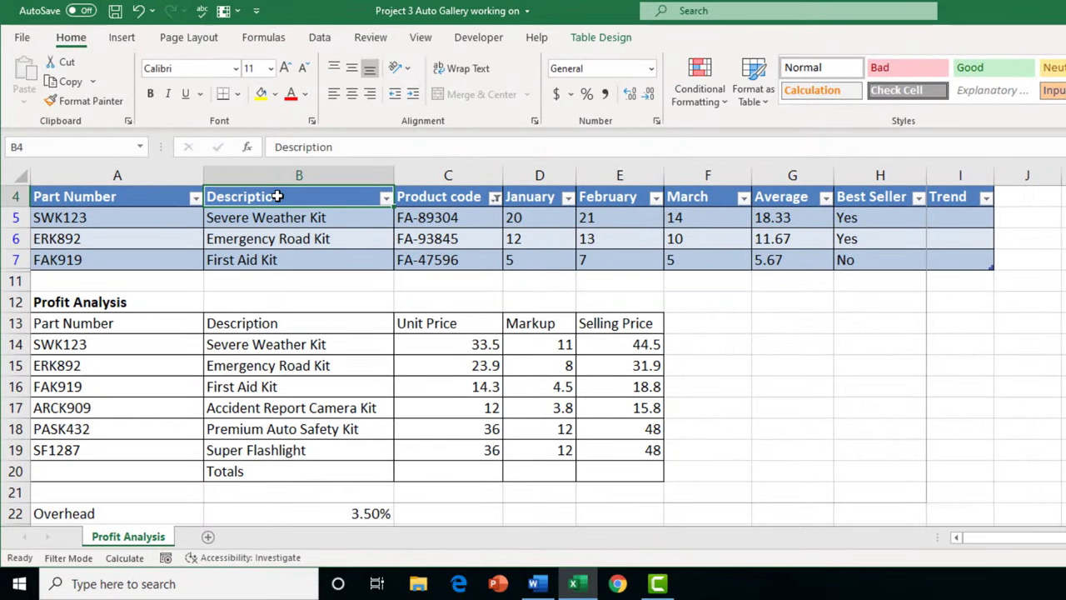
{"action": "left_click_drag", "start_coordinate": [277, 205], "coordinate": [274, 258]}
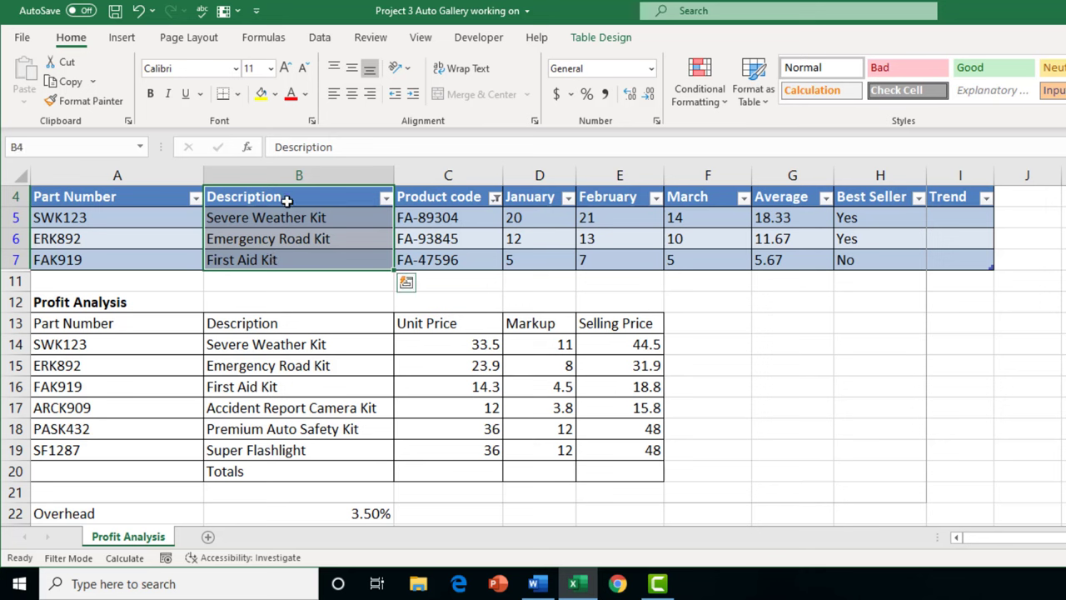
{"action": "key", "text": "ctrl"}
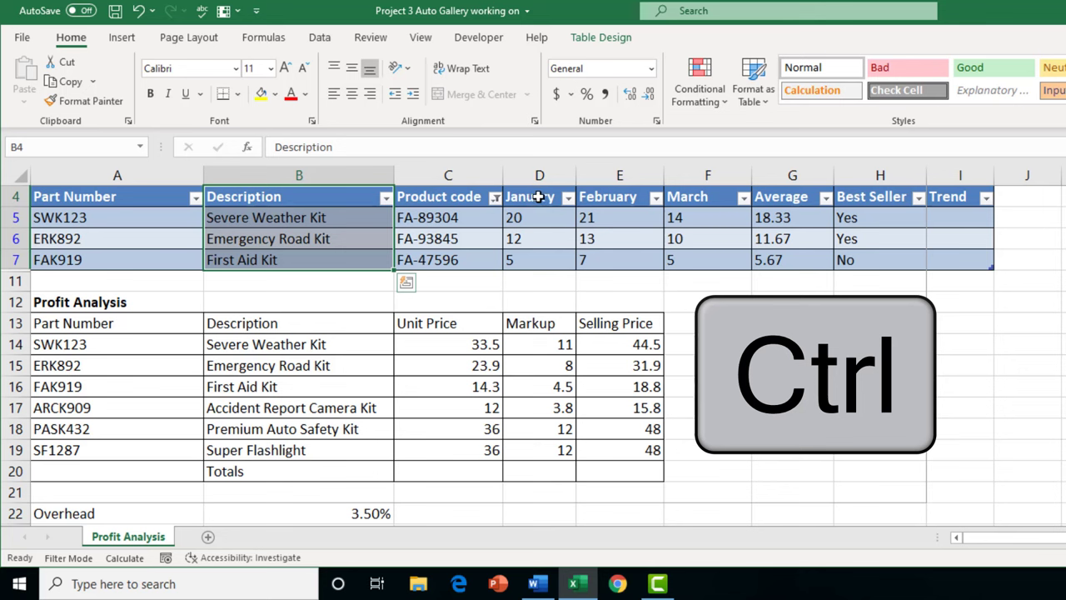
{"action": "left_click_drag", "start_coordinate": [540, 196], "coordinate": [688, 259]}
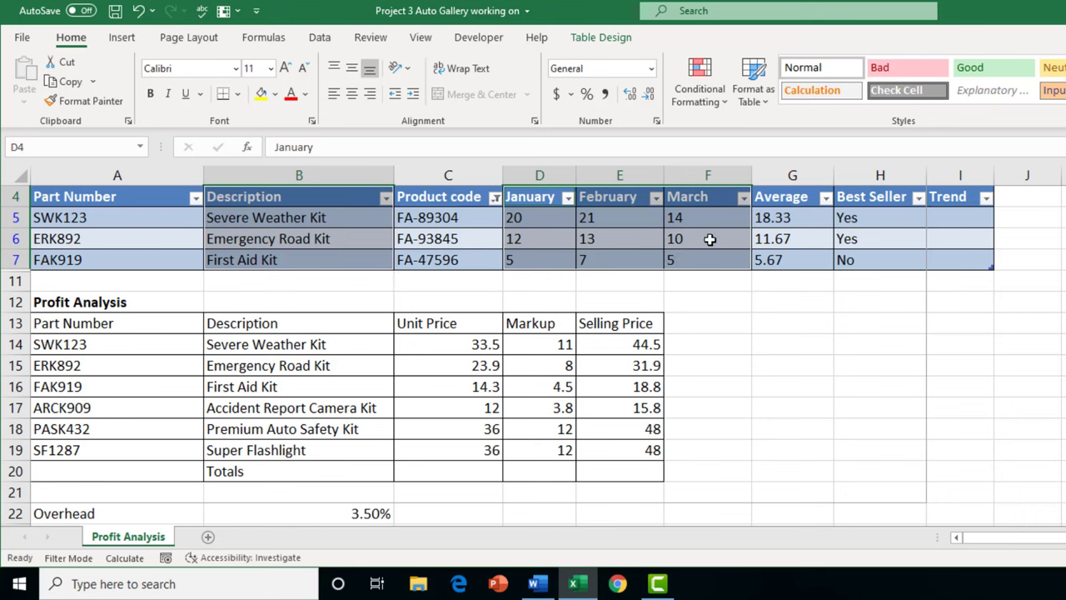
{"action": "left_click", "coordinate": [122, 38]}
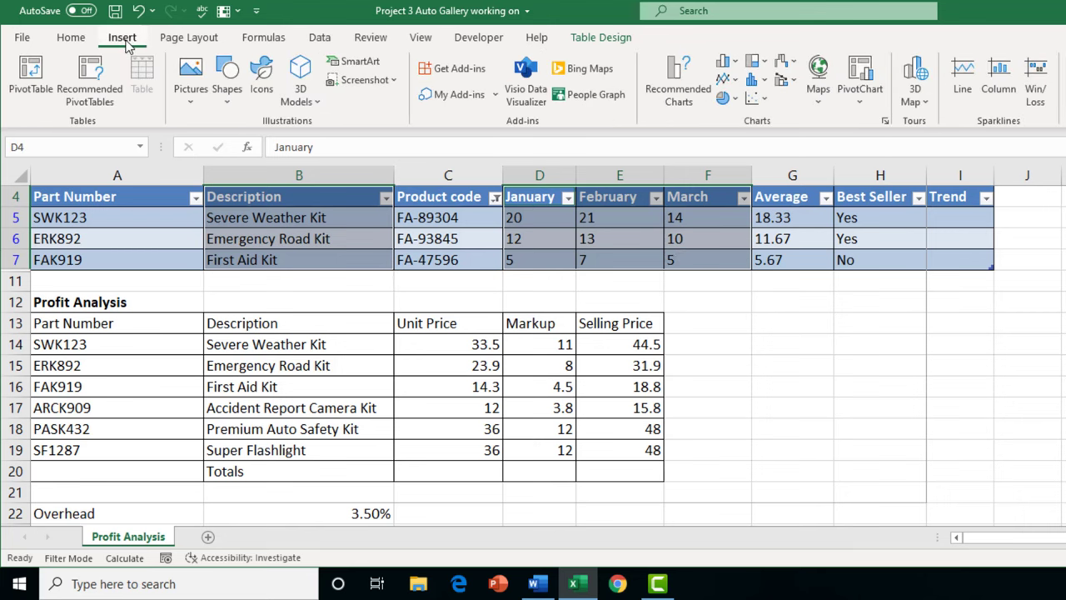
{"action": "left_click", "coordinate": [885, 122]}
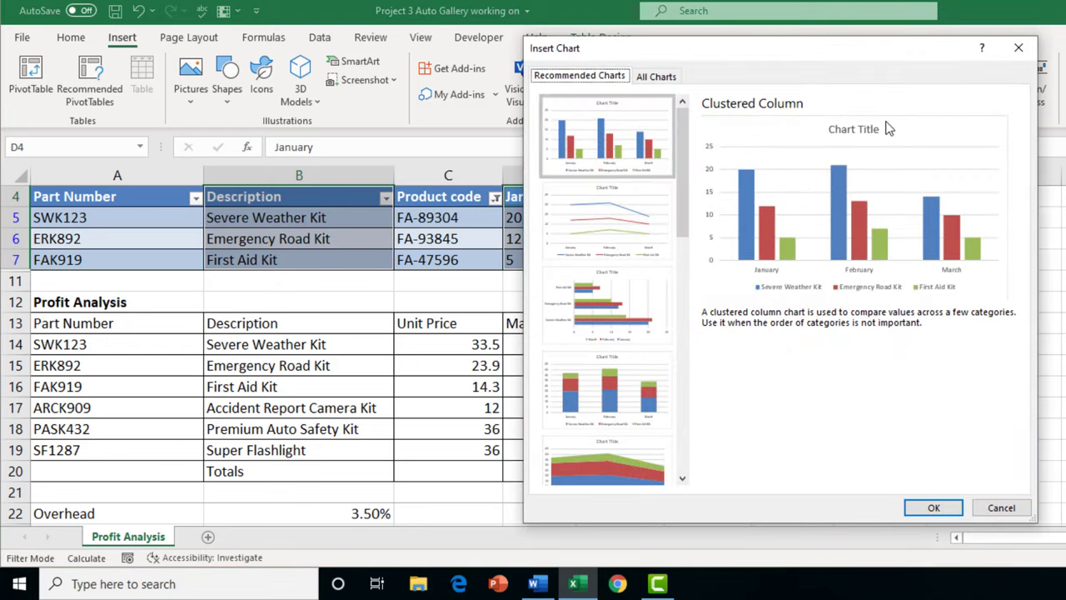
{"action": "left_click", "coordinate": [656, 76]}
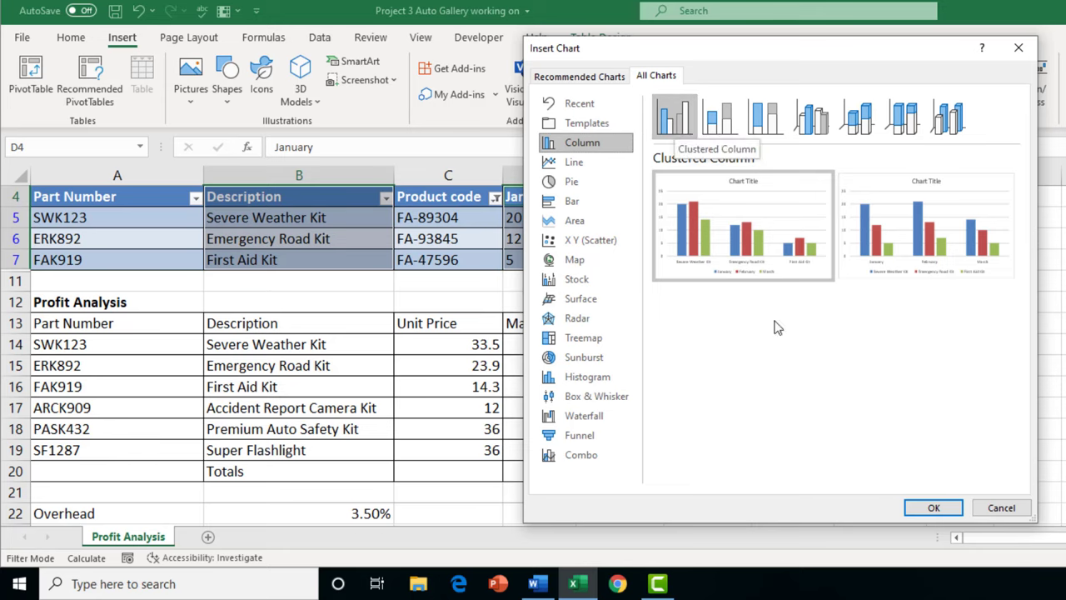
{"action": "left_click", "coordinate": [935, 509]}
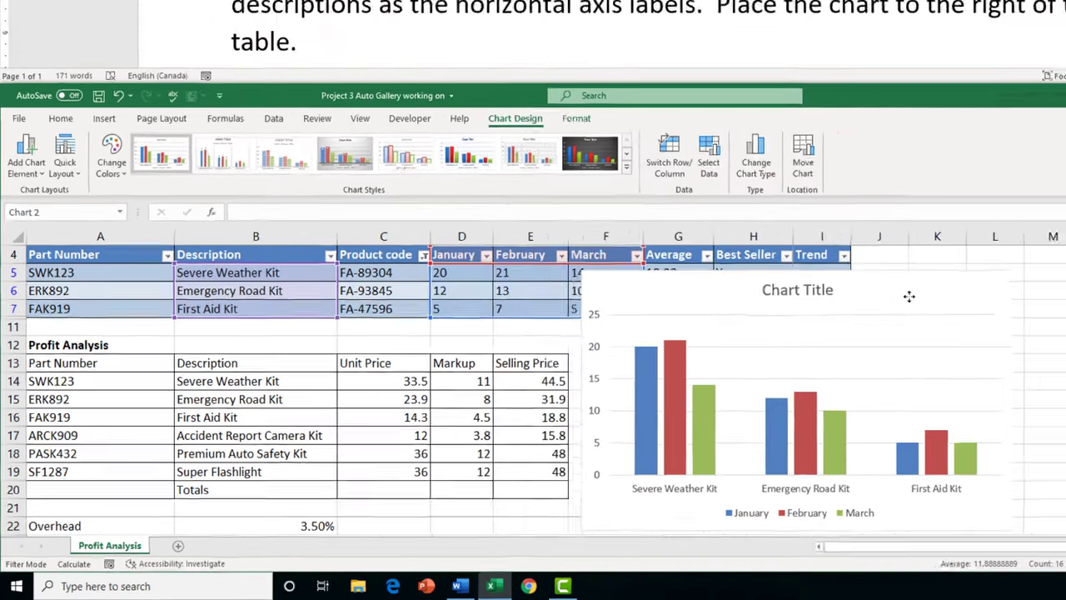
{"action": "left_click_drag", "start_coordinate": [910, 297], "coordinate": [1065, 273]}
{"action": "left_click_drag", "start_coordinate": [1008, 316], "coordinate": [1008, 316]}
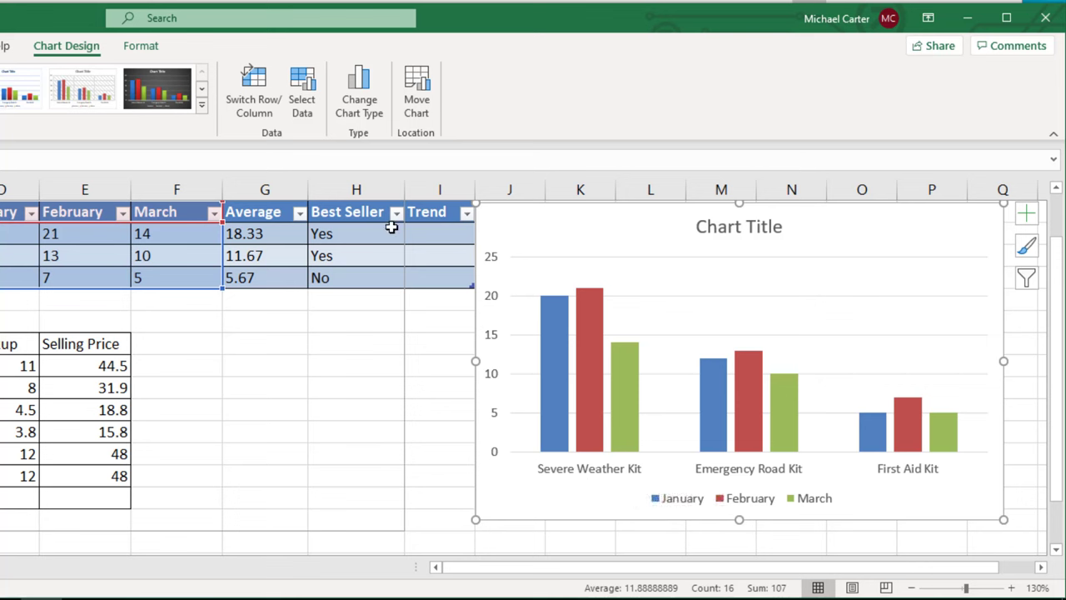
Check the chart's data source, try swapping its rows and columns, and restore the descriptions as horizontal axis labels
{"action": "left_click", "coordinate": [306, 113]}
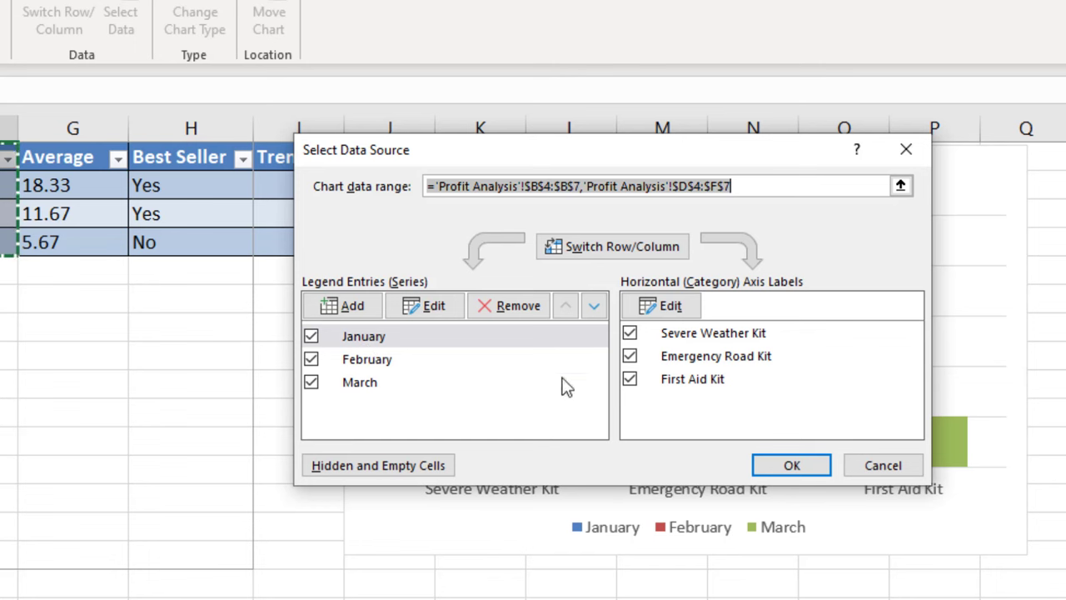
{"action": "left_click", "coordinate": [795, 464]}
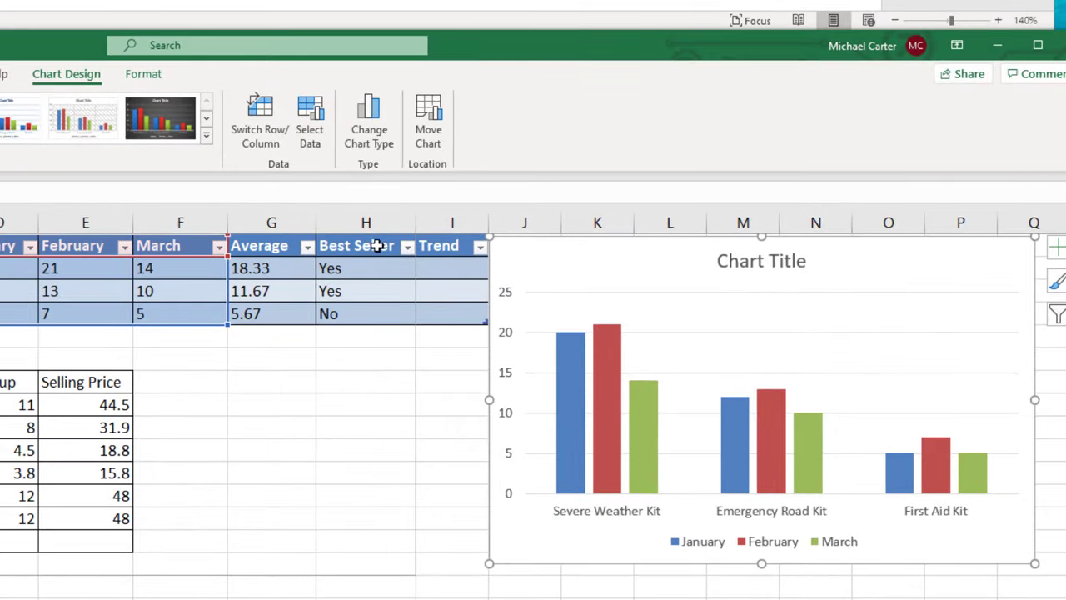
{"action": "left_click", "coordinate": [278, 145]}
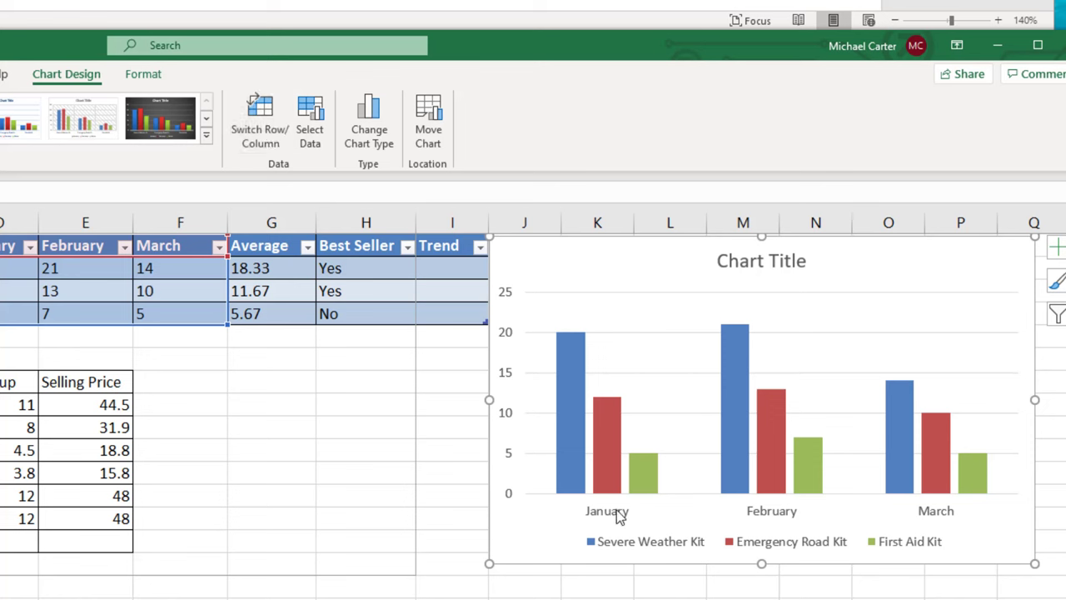
{"action": "left_click", "coordinate": [265, 136]}
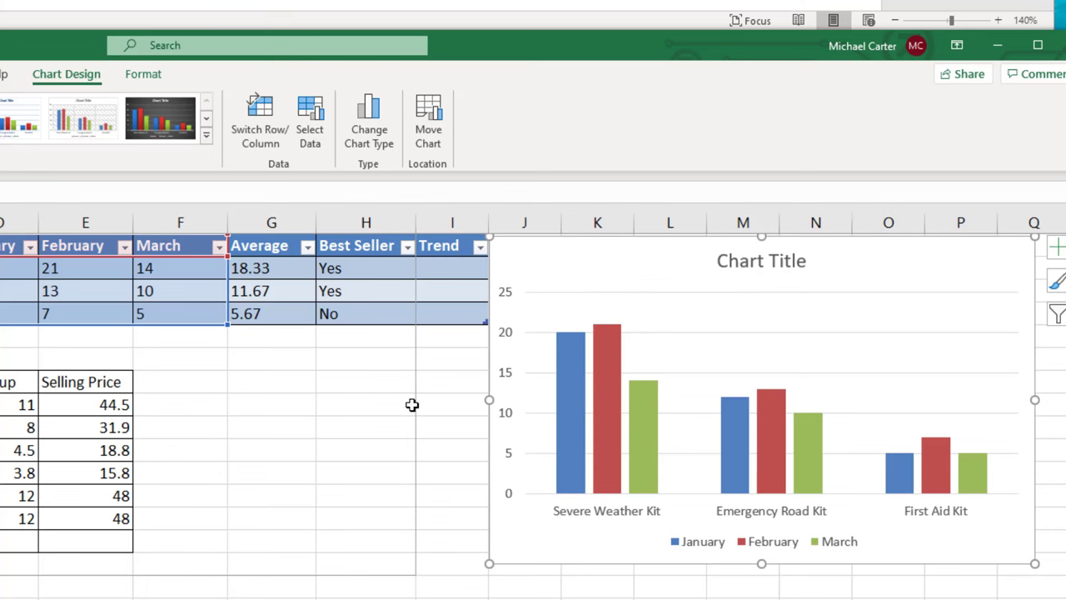
{"action": "key", "text": "Escape"}
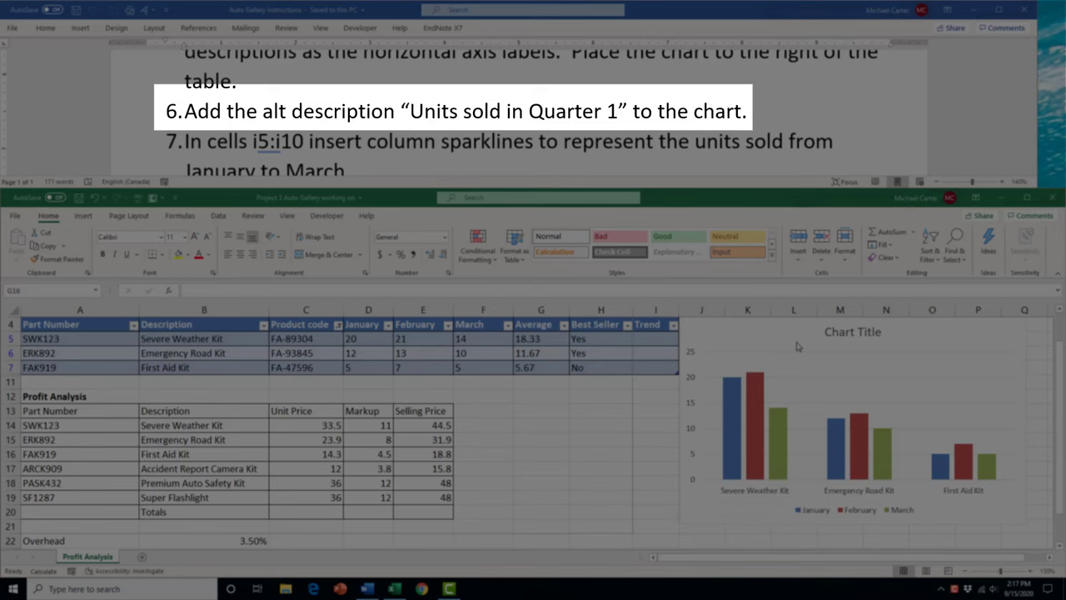
Open the chart's alt text for editing and copy "Units sold in Quarter 1" from task 6 of the Word instructions
{"action": "left_click", "coordinate": [793, 335]}
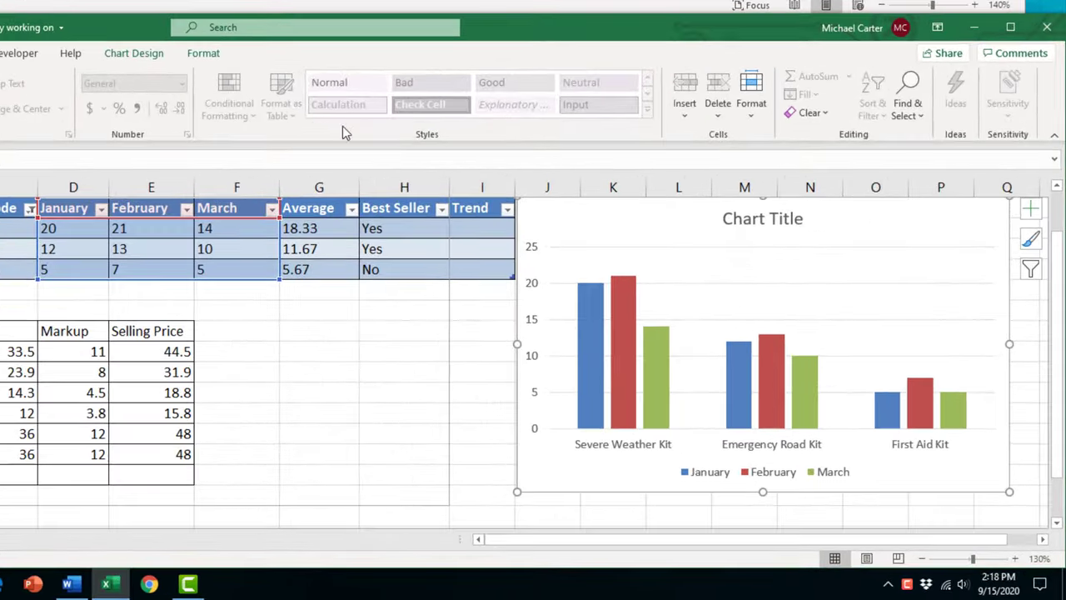
{"action": "left_click", "coordinate": [205, 56]}
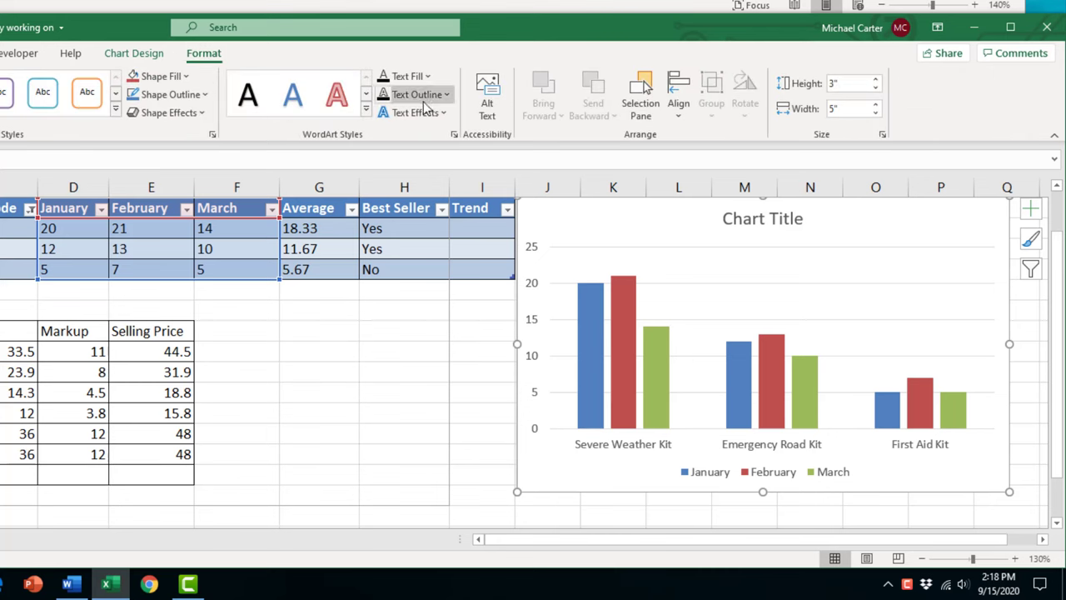
{"action": "left_click", "coordinate": [490, 106]}
{"action": "left_click", "coordinate": [962, 284]}
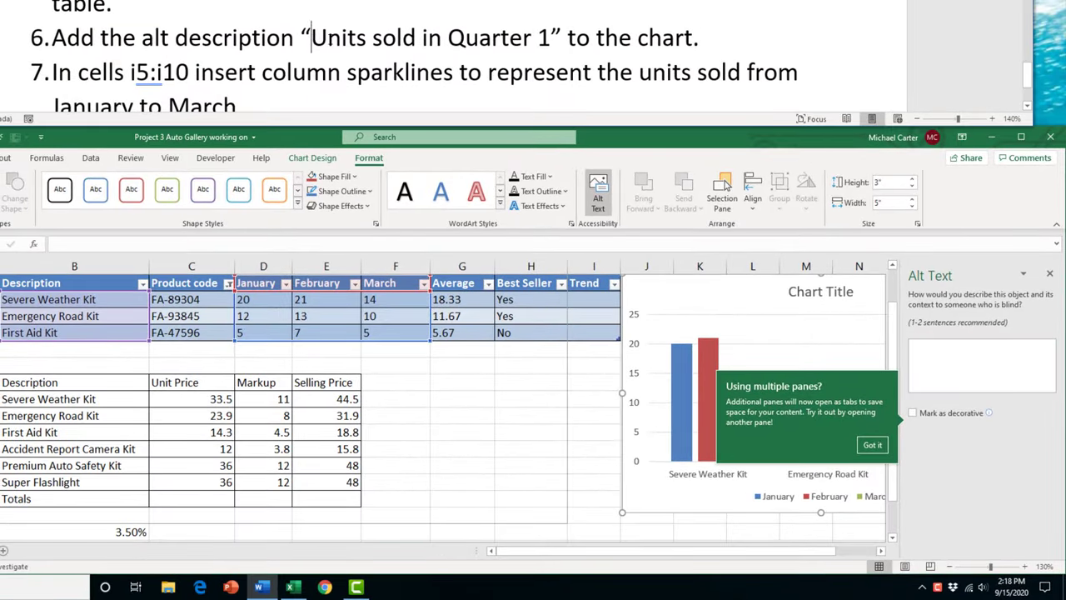
{"action": "left_click_drag", "start_coordinate": [311, 38], "coordinate": [547, 45]}
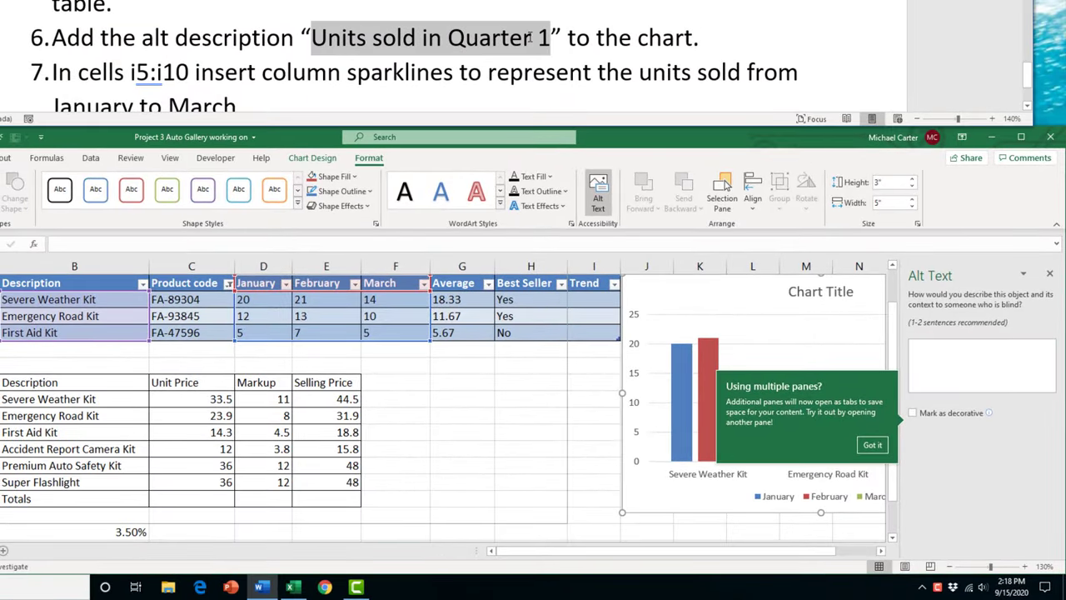
{"action": "right_click", "coordinate": [530, 38]}
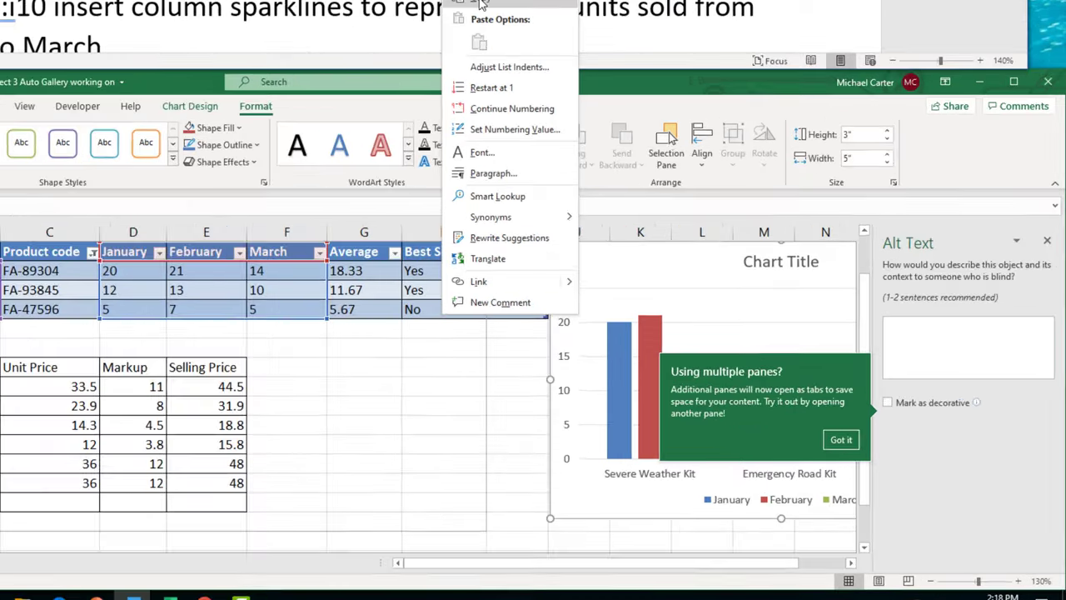
{"action": "left_click", "coordinate": [550, 62]}
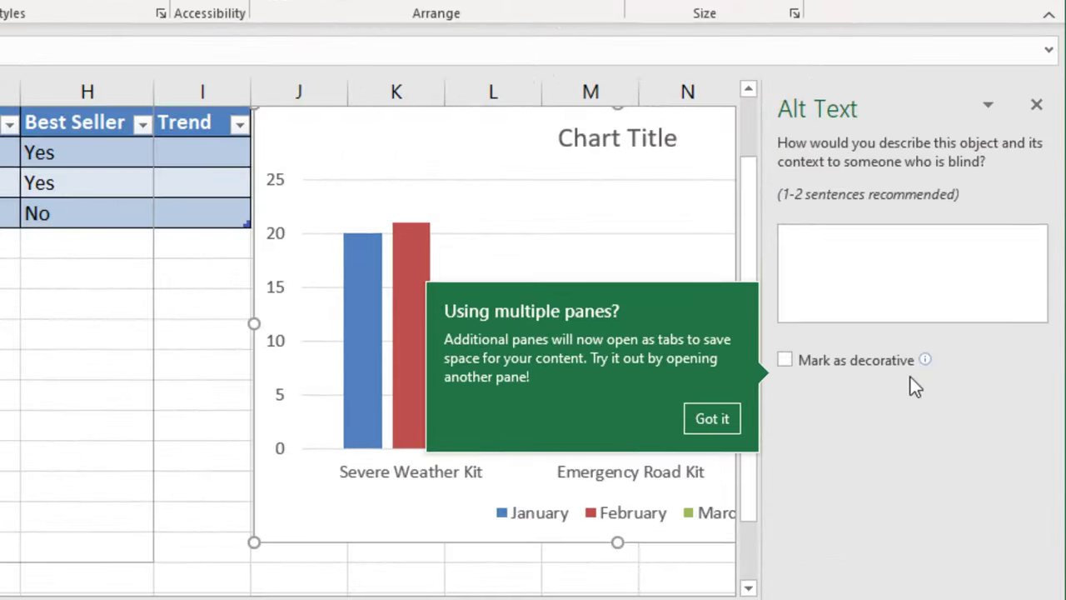
Paste "Units sold in Quarter 1" as the chart's alt text and reopen the description to check it
{"action": "left_click", "coordinate": [798, 240]}
{"action": "right_click", "coordinate": [804, 249]}
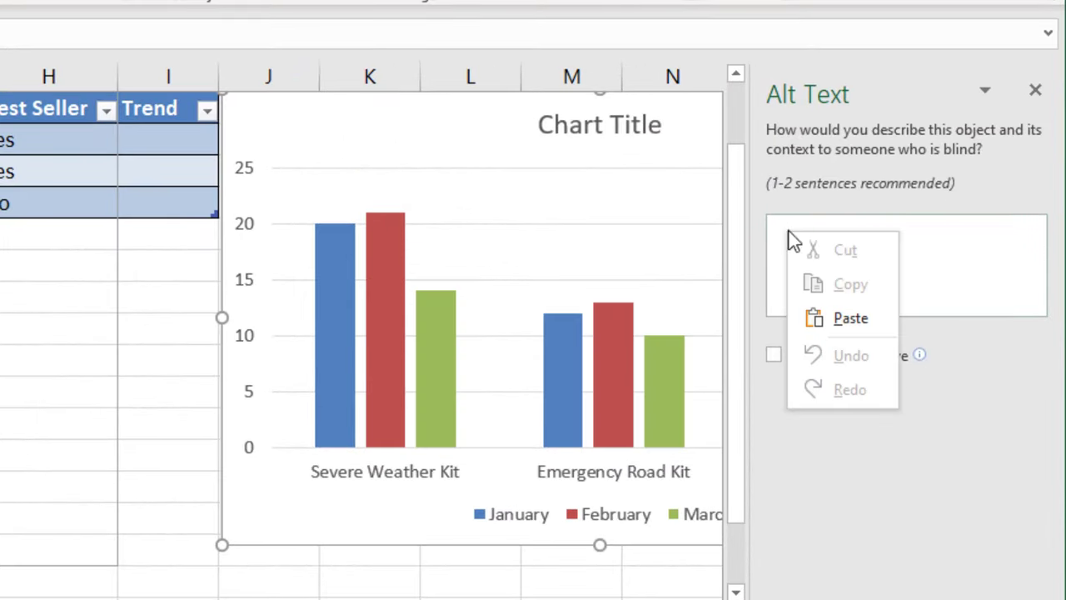
{"action": "left_click", "coordinate": [845, 318]}
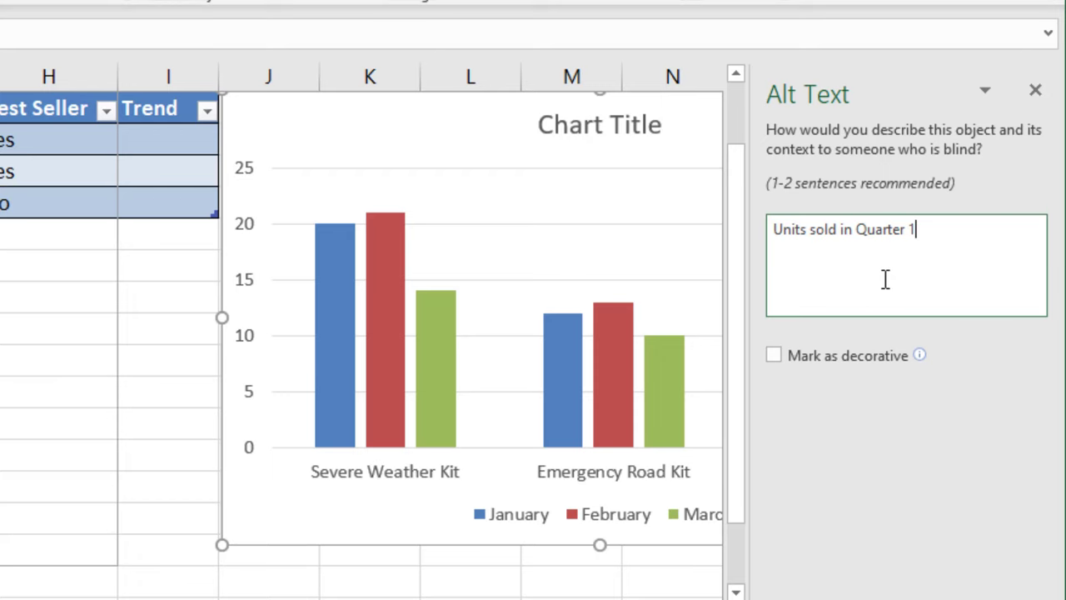
{"action": "left_click", "coordinate": [1036, 90]}
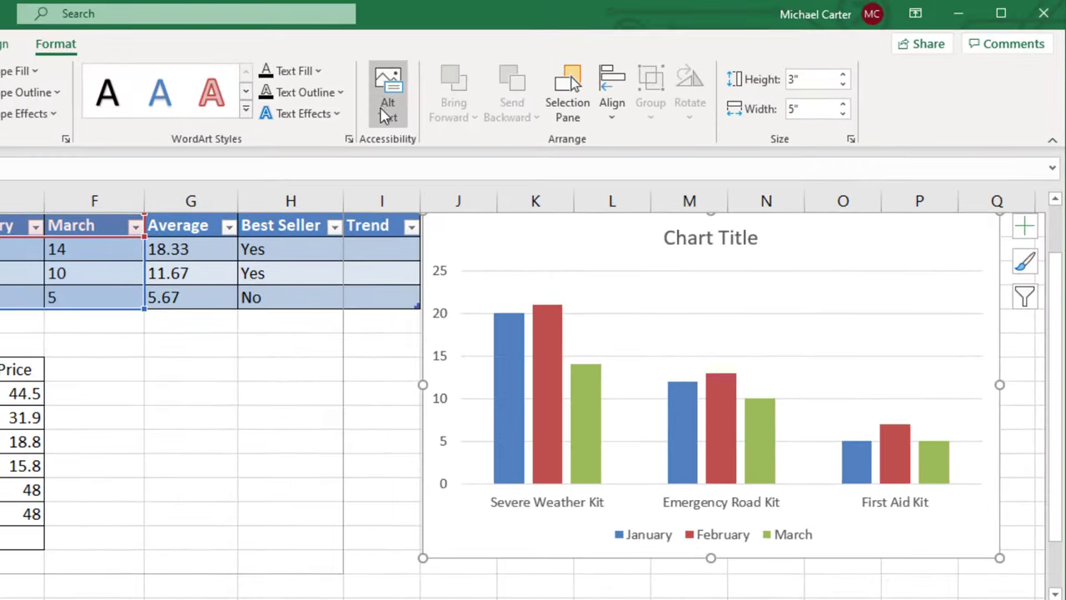
{"action": "left_click", "coordinate": [388, 110]}
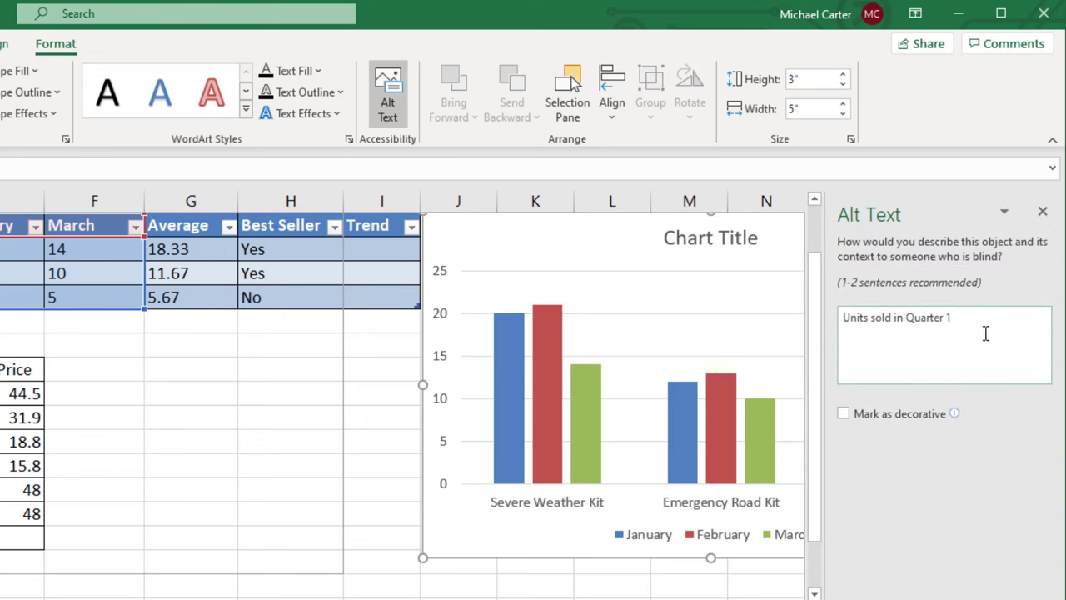
{"action": "left_click", "coordinate": [1042, 211]}
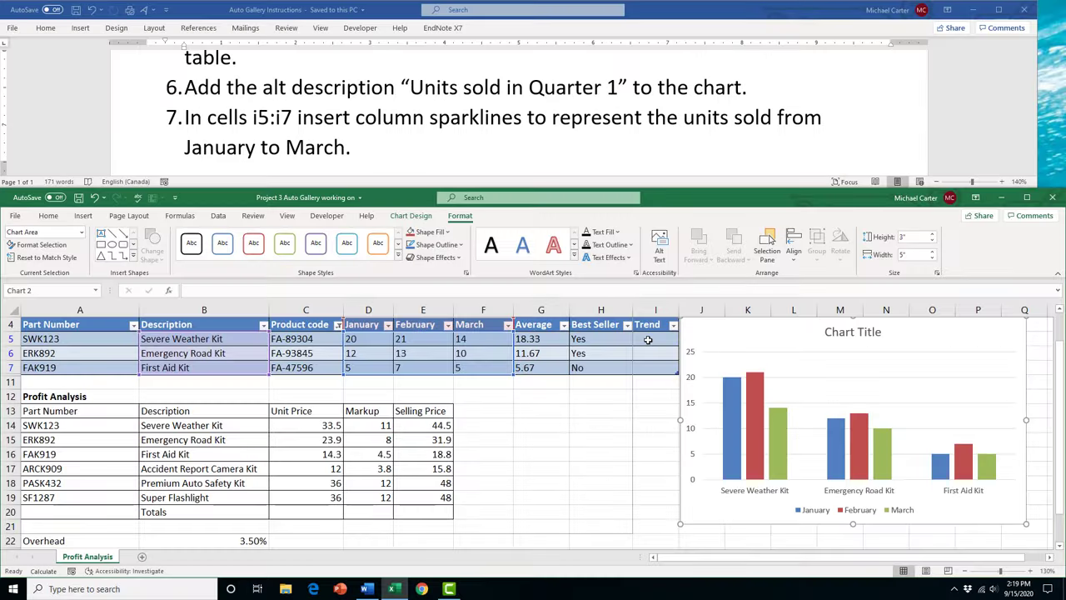
Insert a column sparkline in cell I5 for the data range D5:F5 and fill it down the Trend column to I7
{"action": "left_click", "coordinate": [644, 344]}
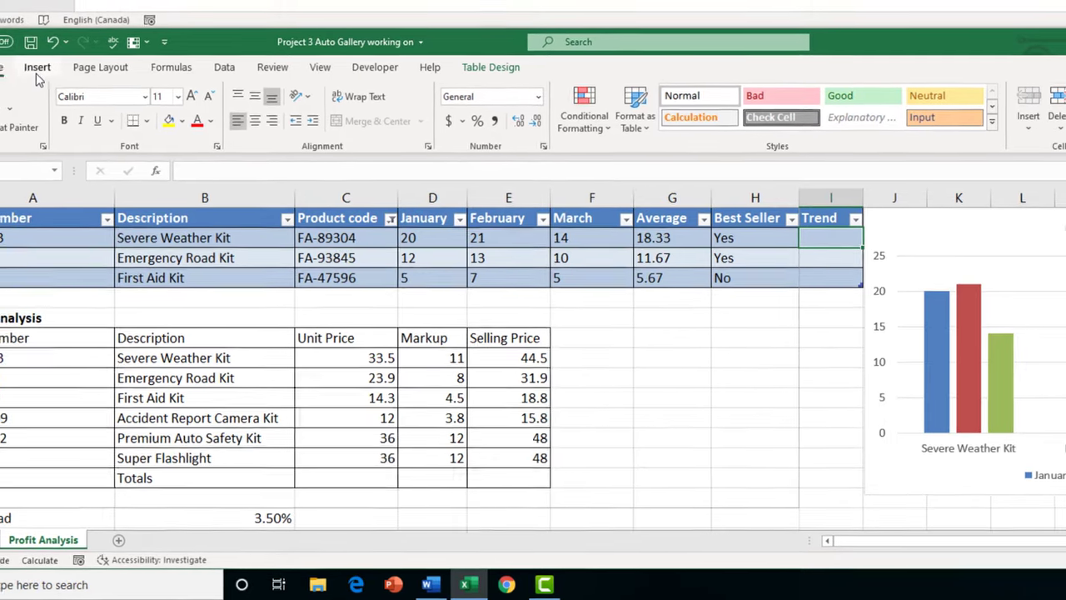
{"action": "left_click", "coordinate": [10, 52]}
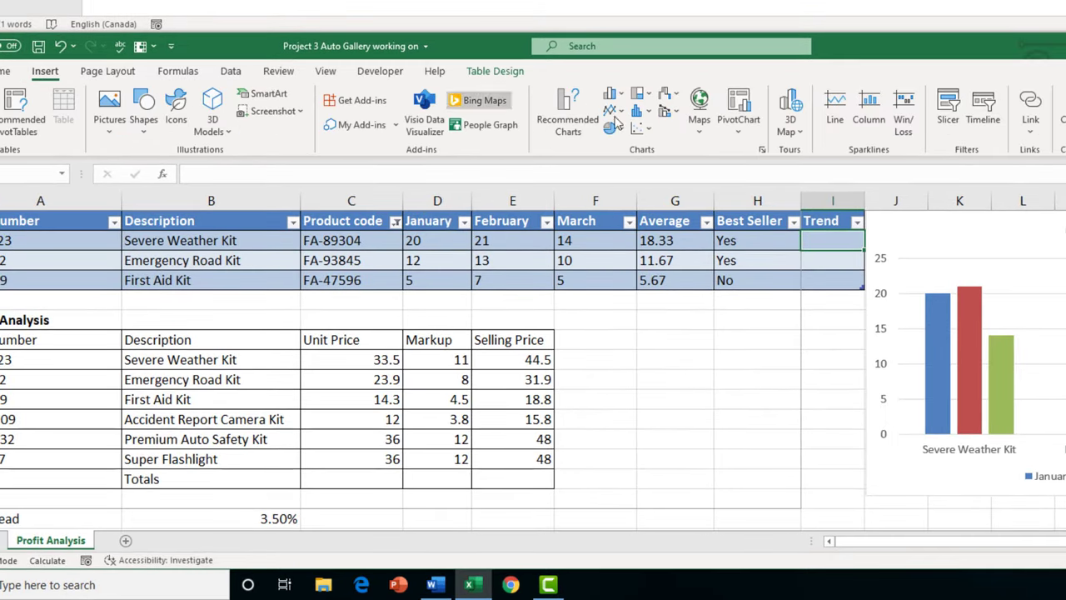
{"action": "left_click", "coordinate": [873, 126]}
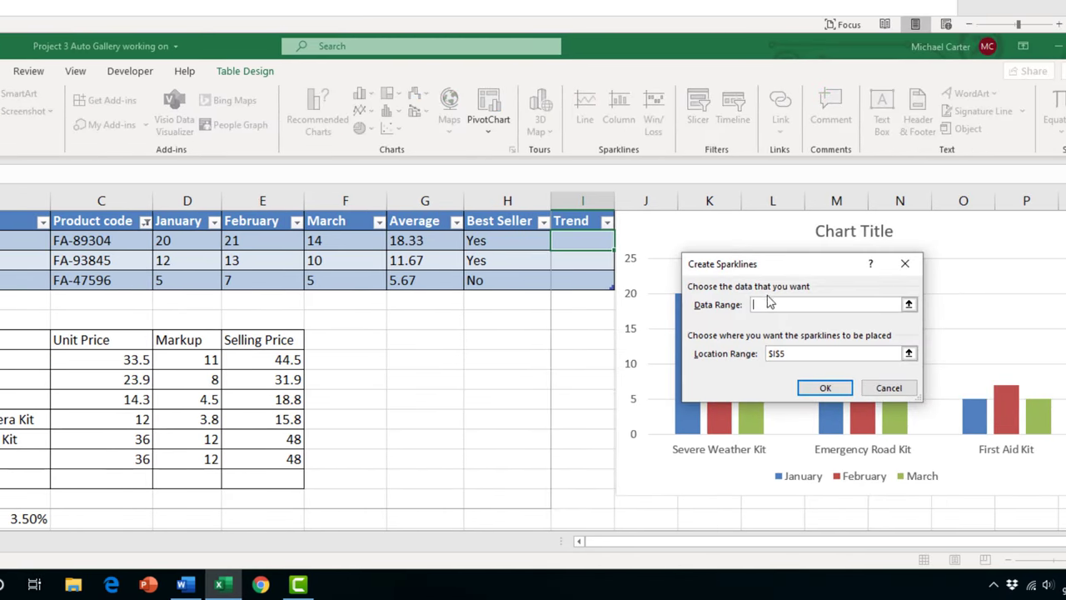
{"action": "left_click_drag", "start_coordinate": [781, 265], "coordinate": [727, 225]}
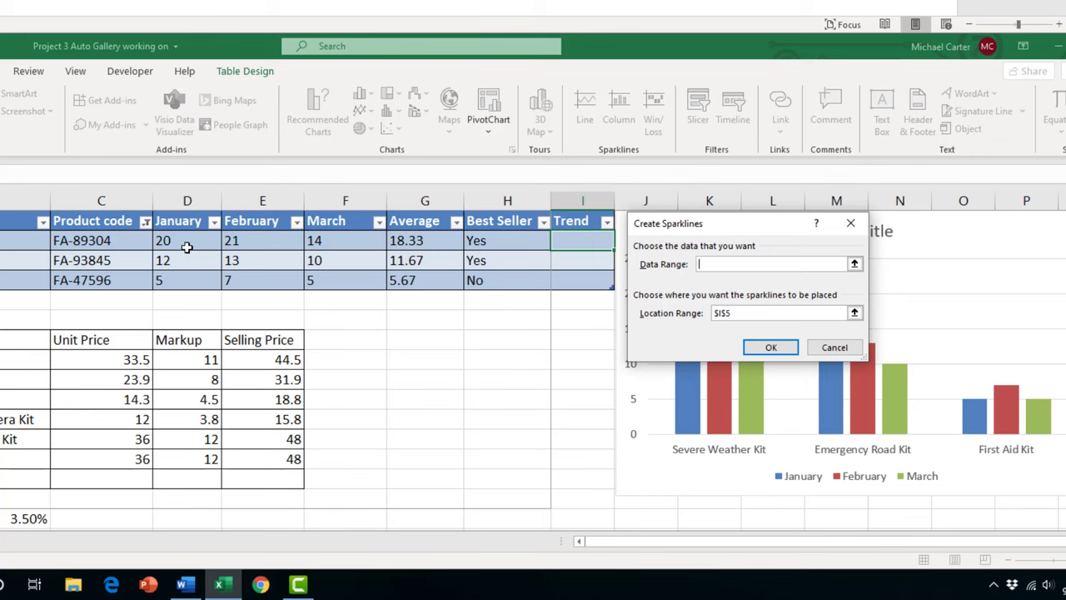
{"action": "left_click_drag", "start_coordinate": [167, 241], "coordinate": [317, 235]}
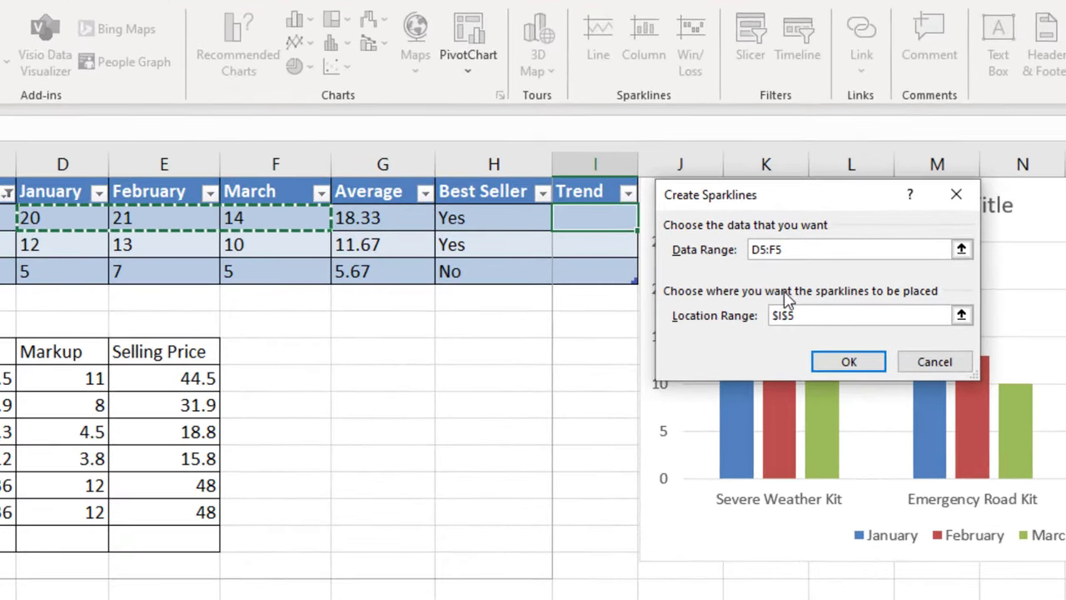
{"action": "left_click", "coordinate": [814, 315]}
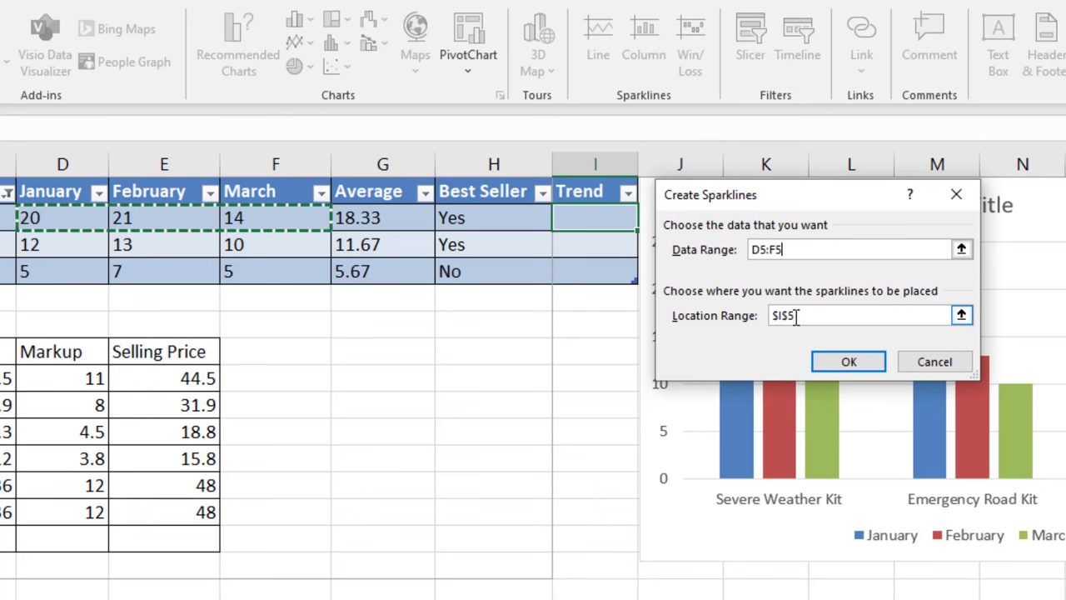
{"action": "left_click", "coordinate": [849, 363]}
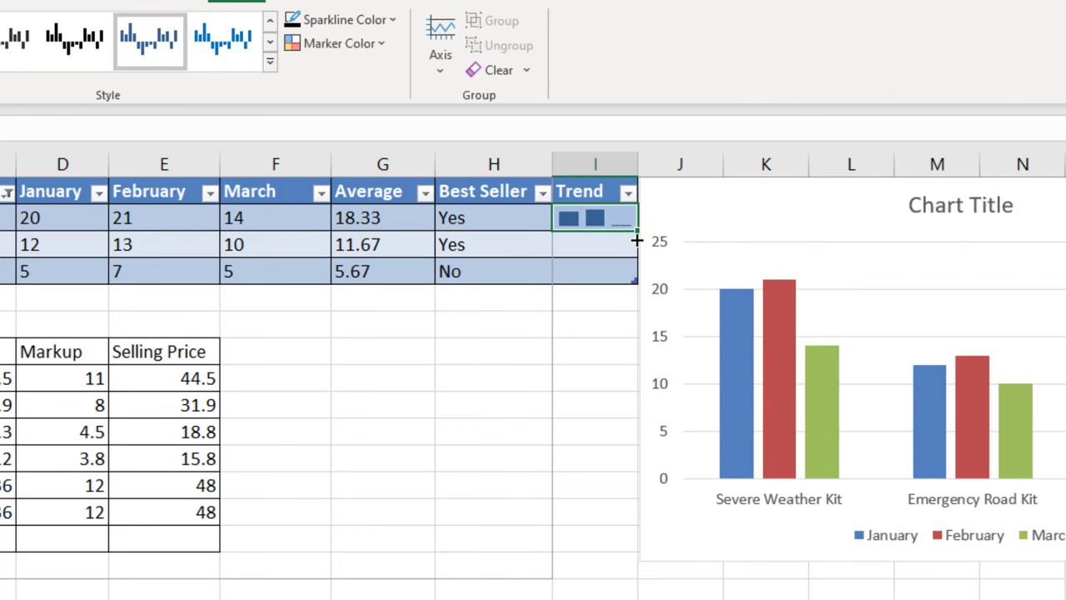
{"action": "left_click_drag", "start_coordinate": [636, 233], "coordinate": [642, 277]}
{"action": "left_click", "coordinate": [537, 323]}
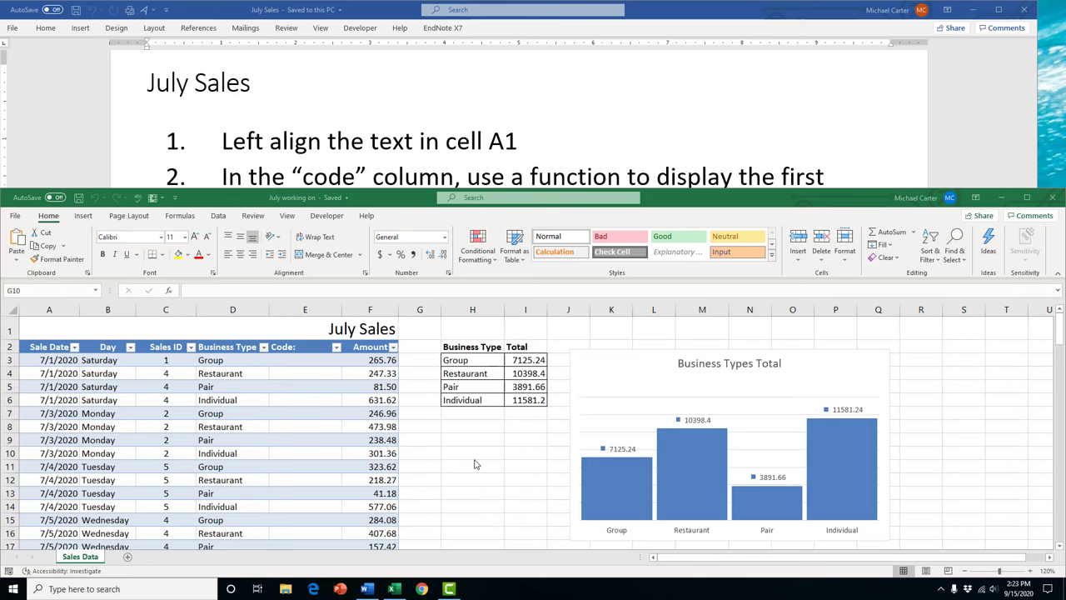
Left-align the "July Sales" title in cell A1
{"action": "left_click", "coordinate": [52, 329]}
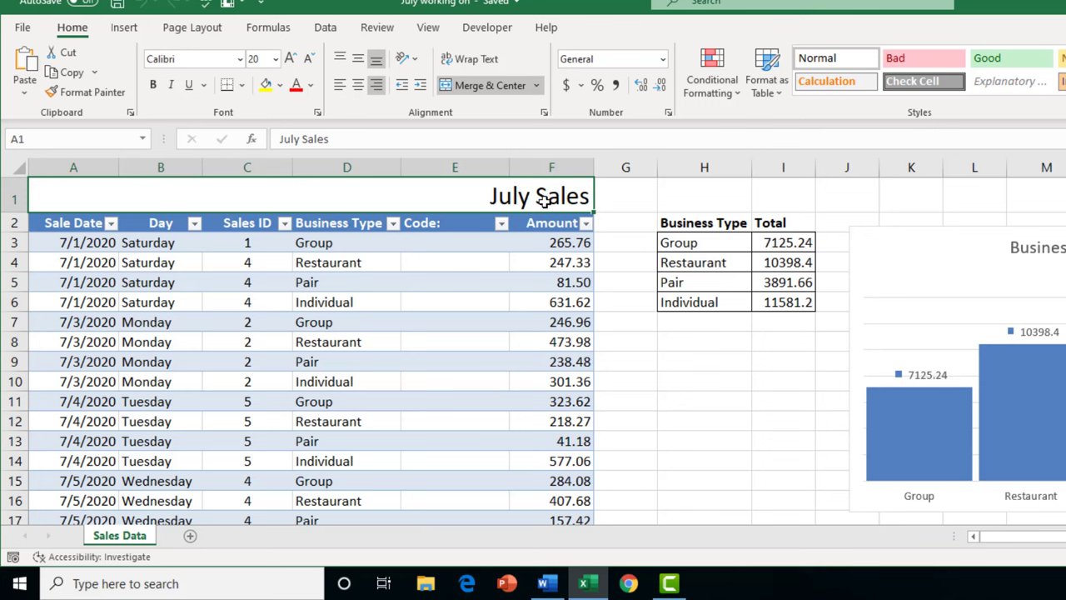
{"action": "left_click", "coordinate": [339, 87]}
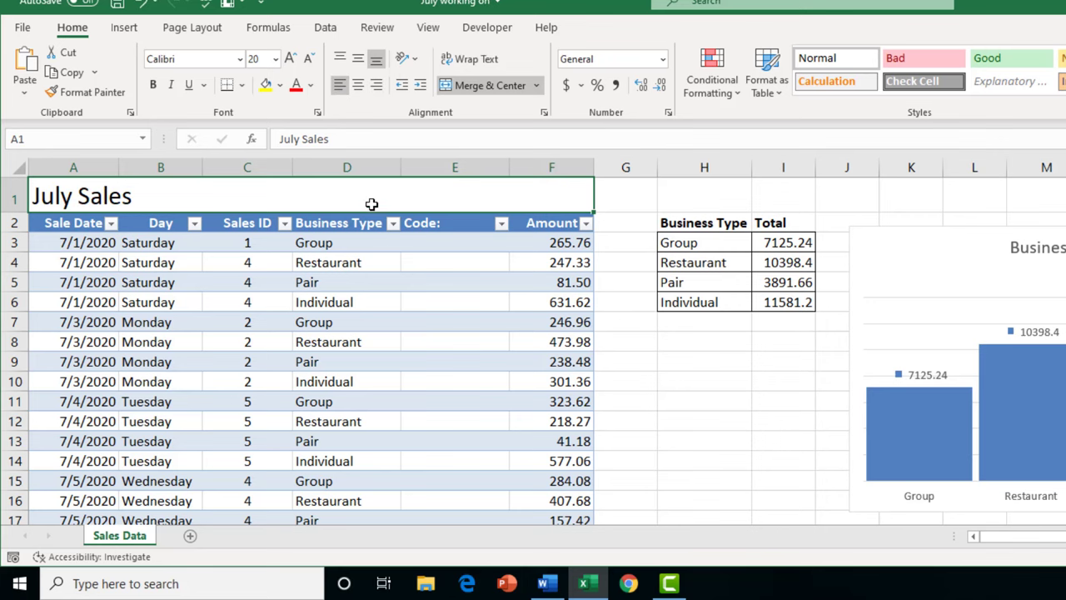
Fill the Code column with a LEFT function in E3 that takes the first 2 characters of the Business Type
{"action": "left_click", "coordinate": [487, 248]}
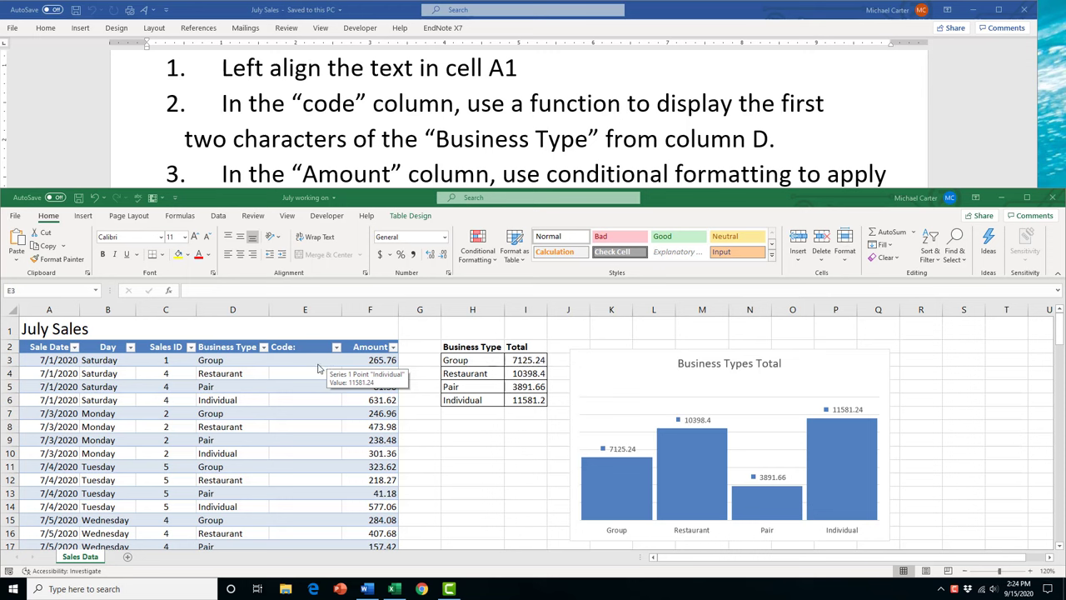
{"action": "left_click", "coordinate": [318, 364]}
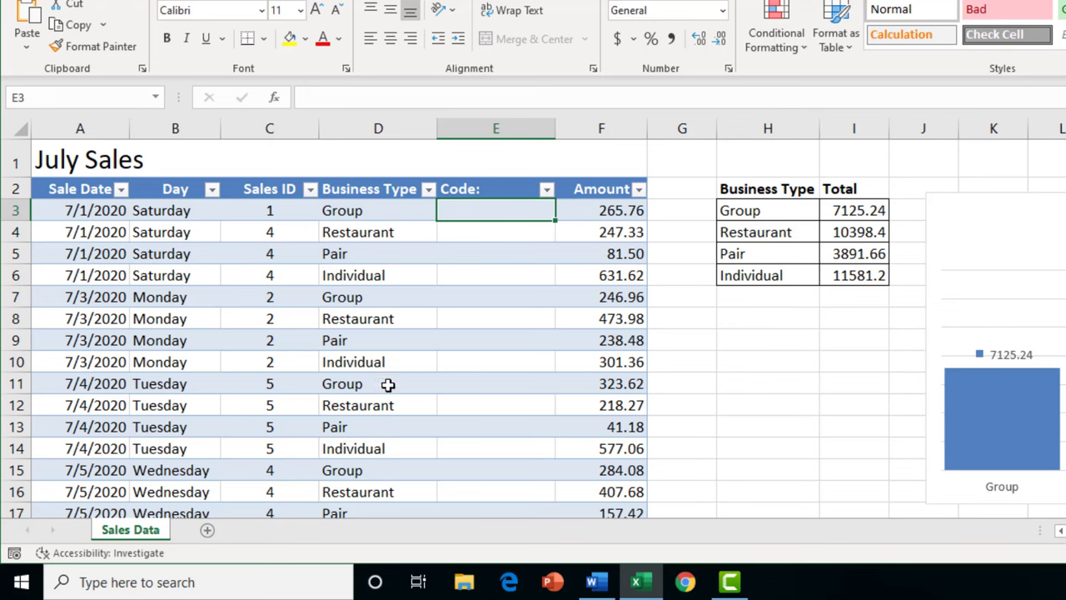
{"action": "type", "text": "="}
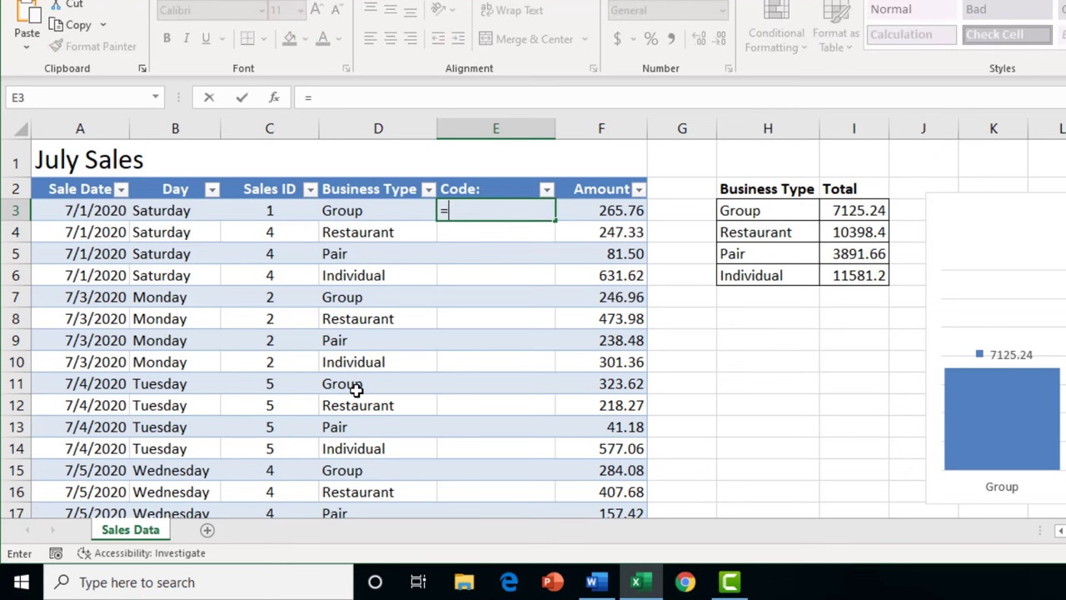
{"action": "type", "text": "left"}
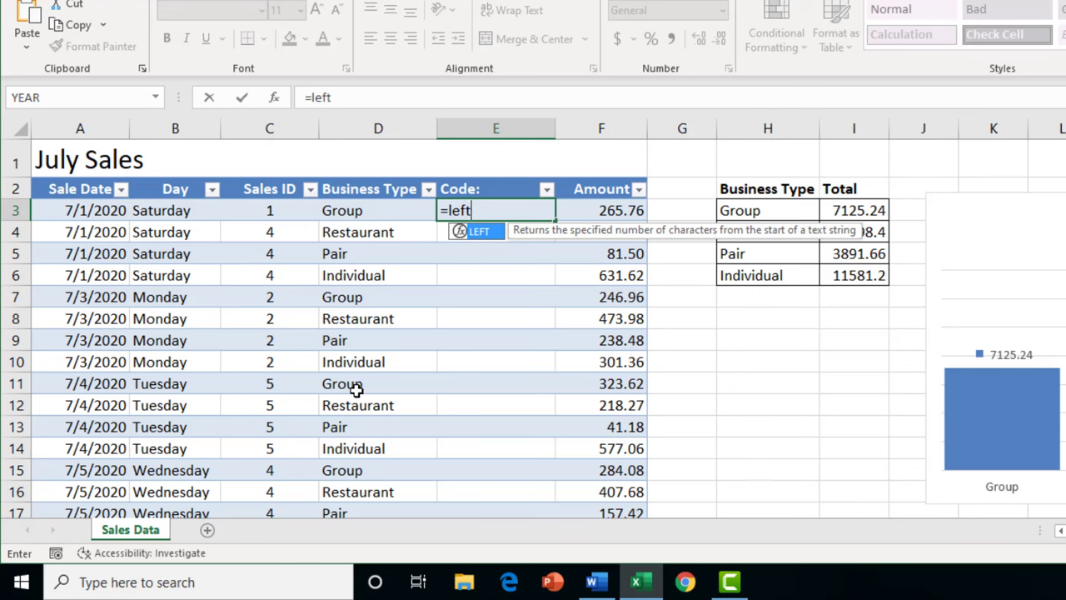
{"action": "type", "text": "("}
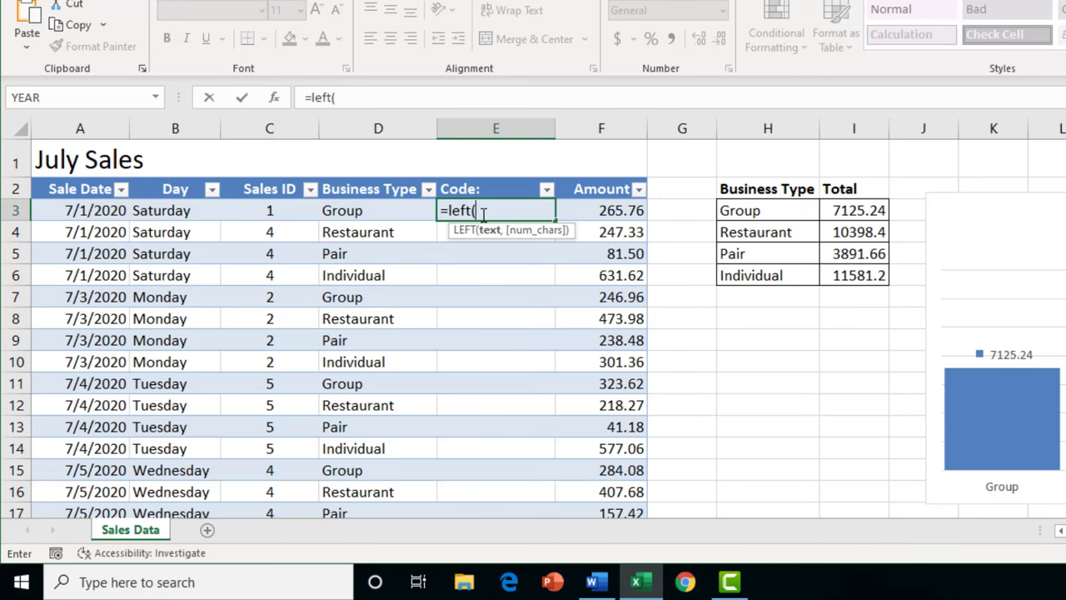
{"action": "left_click", "coordinate": [275, 100]}
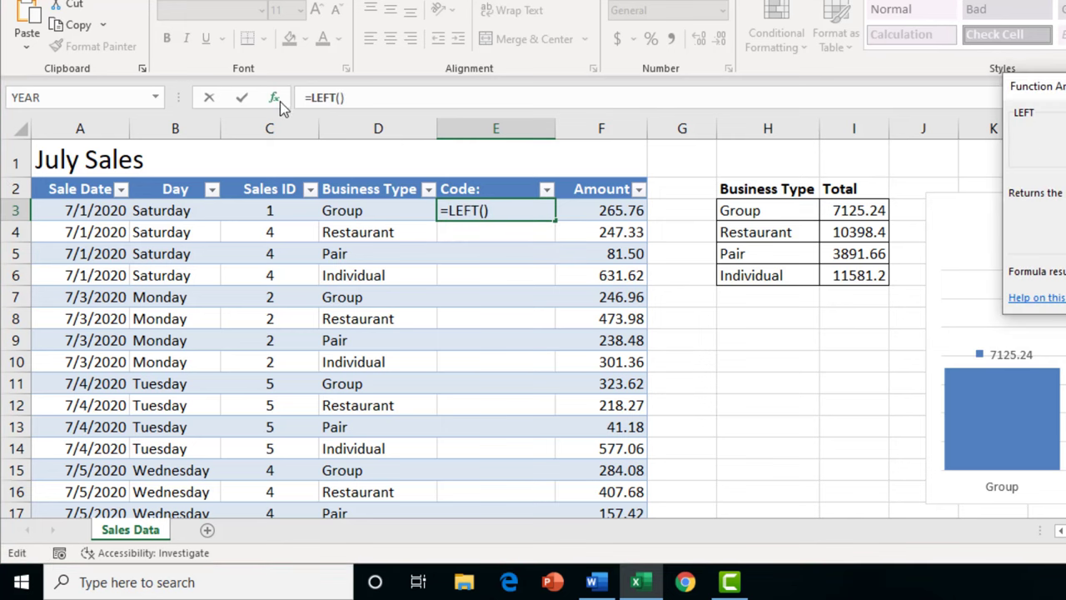
{"action": "left_click_drag", "start_coordinate": [1062, 98], "coordinate": [730, 157]}
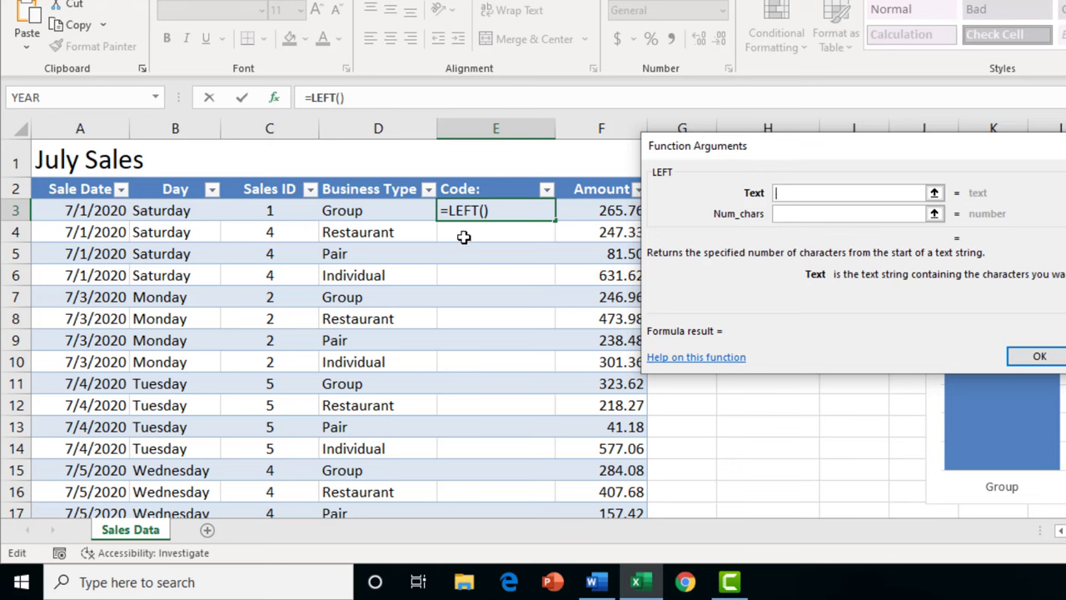
{"action": "left_click", "coordinate": [350, 211]}
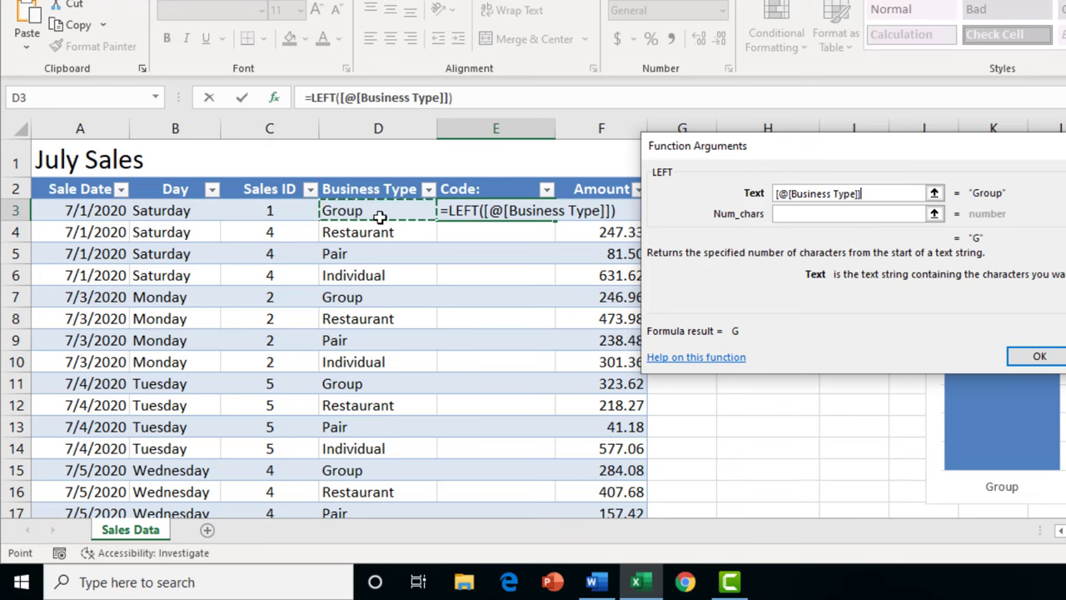
{"action": "left_click", "coordinate": [866, 214]}
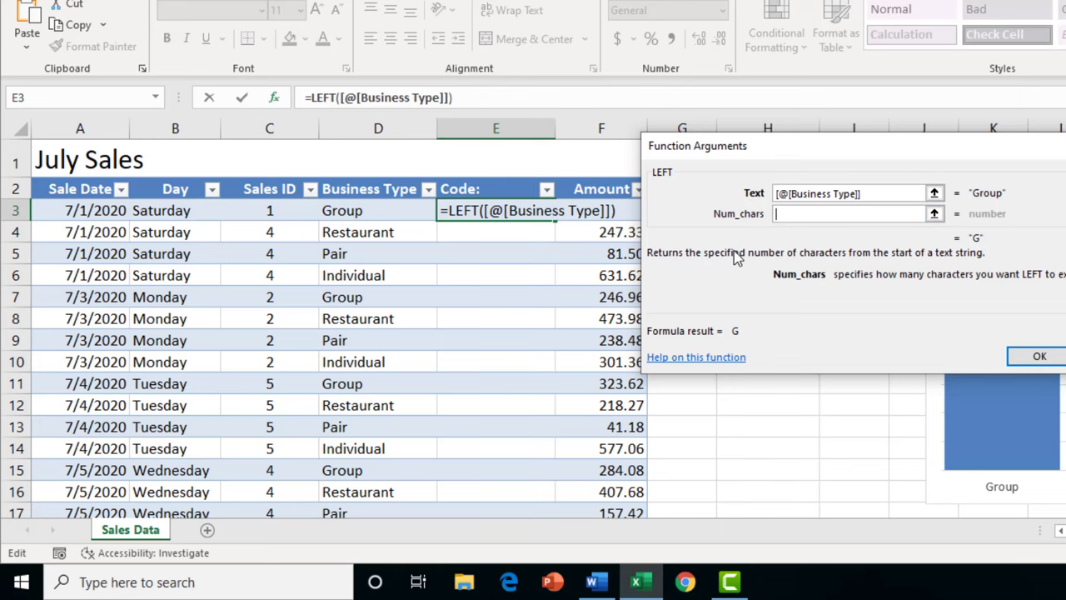
{"action": "type", "text": "2"}
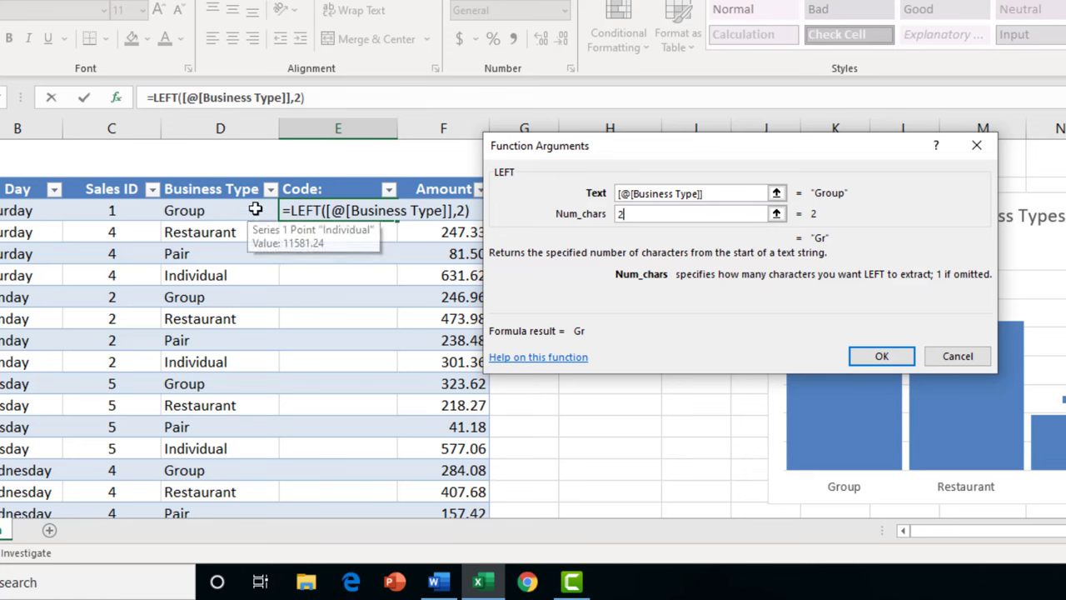
{"action": "left_click", "coordinate": [879, 357]}
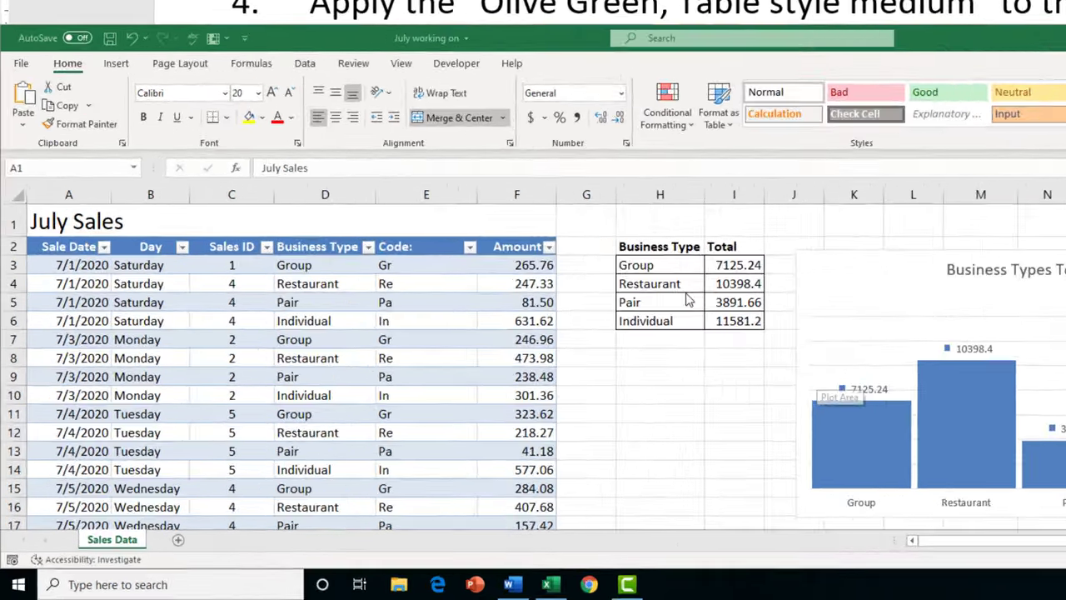
Apply the 3 Traffic Lights (Unrimmed) icon set to the Amount column as conditional formatting
{"action": "left_click", "coordinate": [372, 309]}
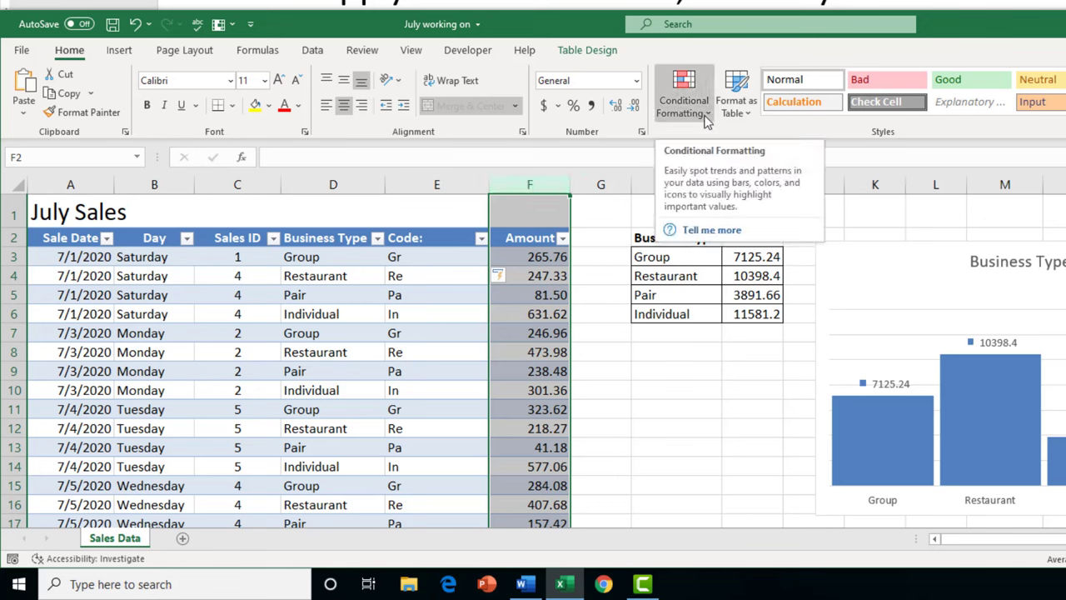
{"action": "left_click", "coordinate": [704, 120]}
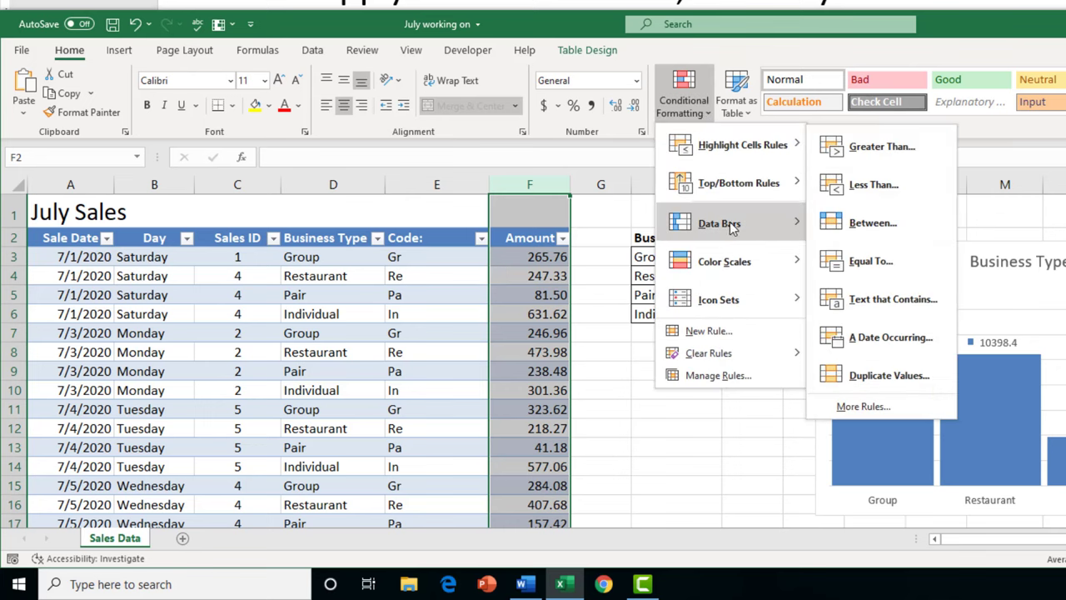
{"action": "mouse_move", "coordinate": [739, 297]}
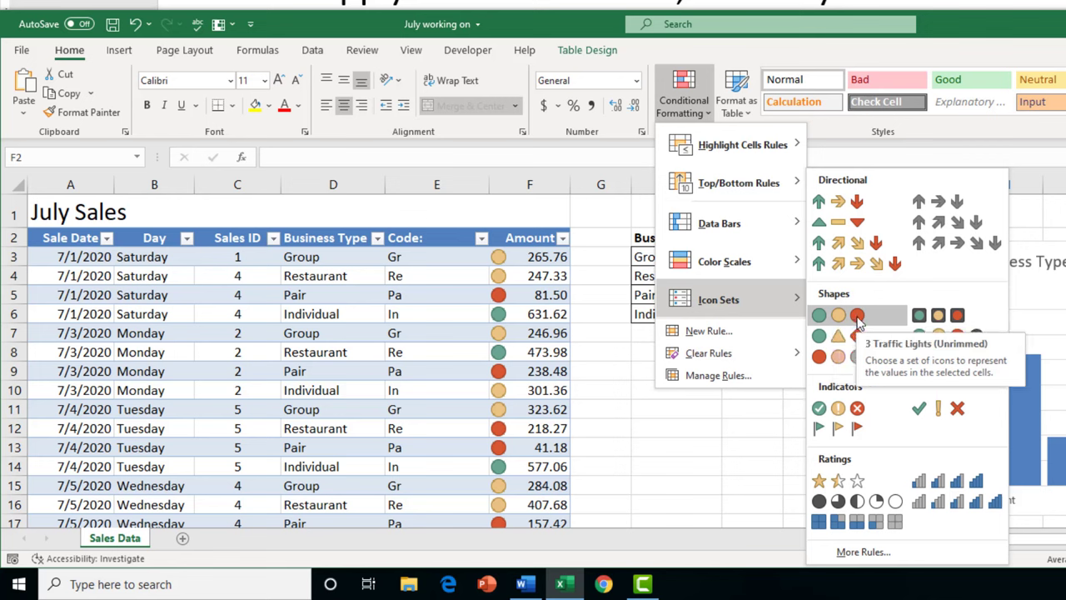
{"action": "left_click", "coordinate": [859, 319]}
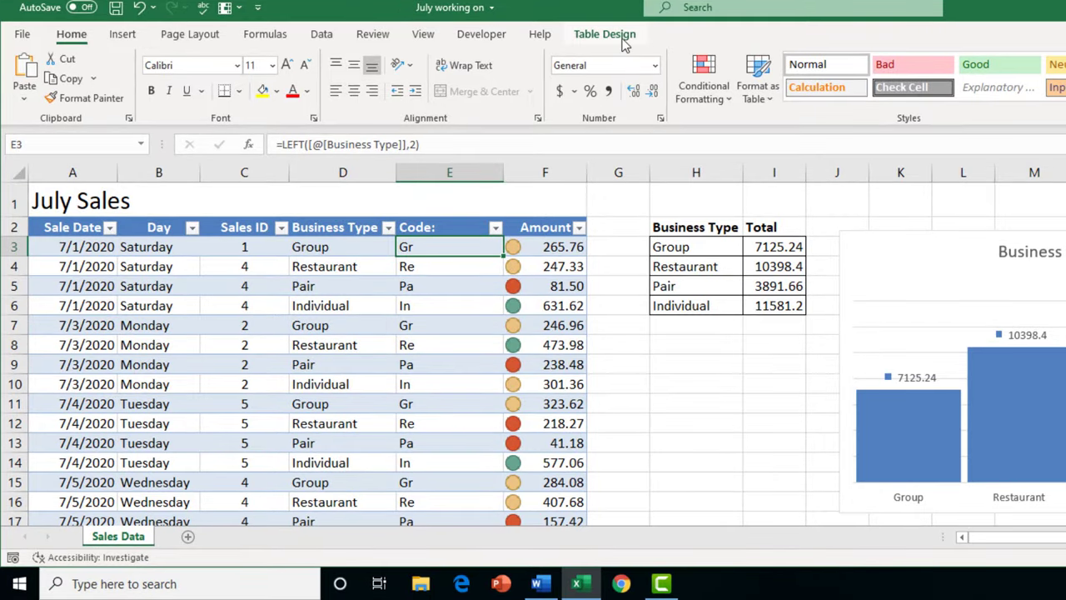
Apply the olive green table style from the first row of medium styles to the sales table
{"action": "left_click", "coordinate": [631, 40]}
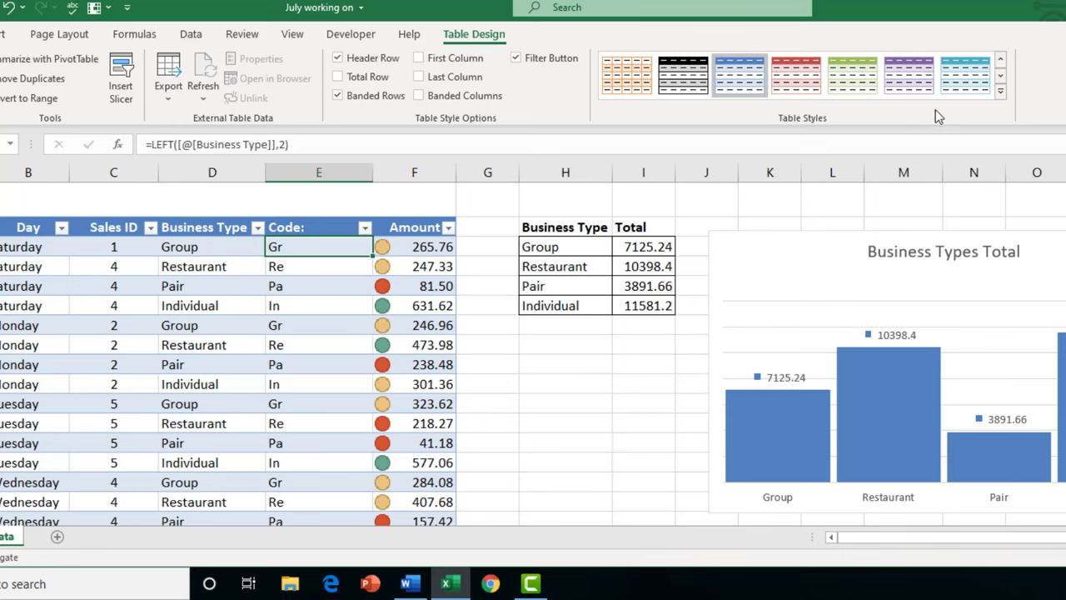
{"action": "left_click", "coordinate": [1001, 92]}
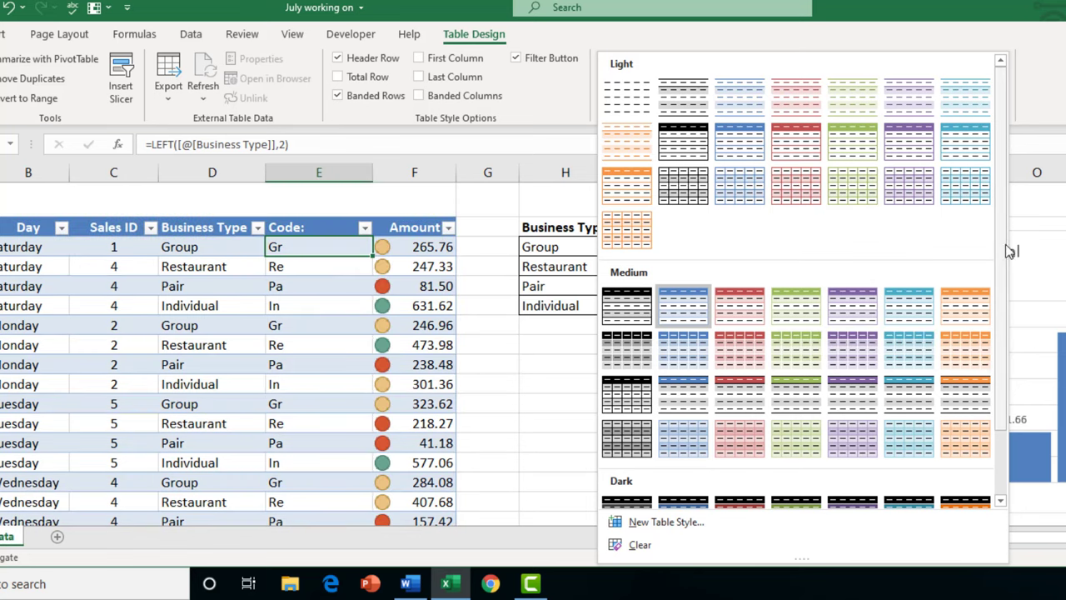
{"action": "scroll", "coordinate": [1004, 275], "scroll_direction": "down", "scroll_amount": 3}
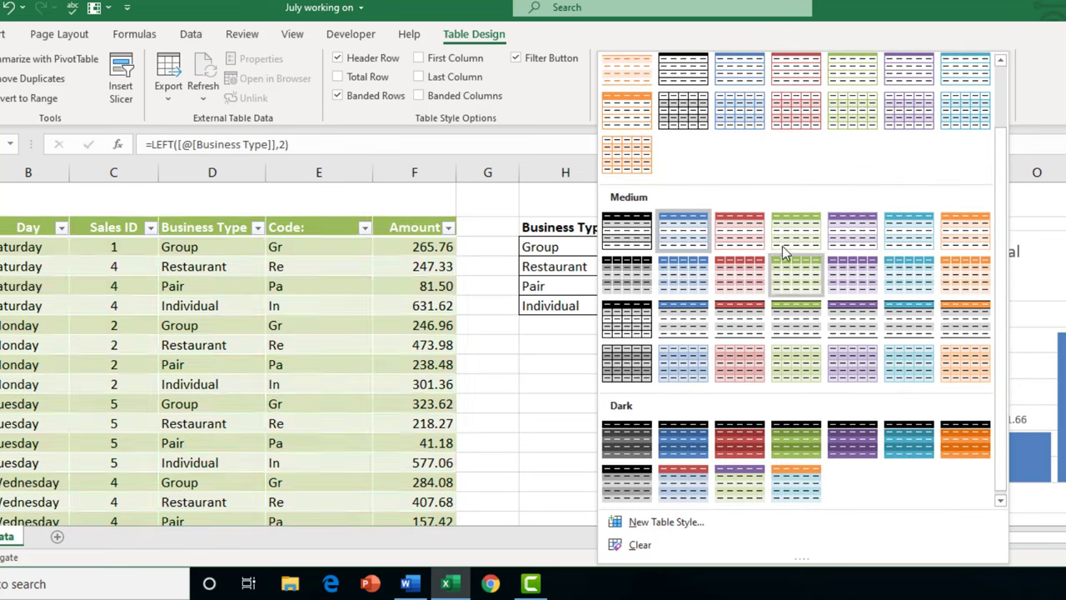
{"action": "left_click", "coordinate": [787, 252]}
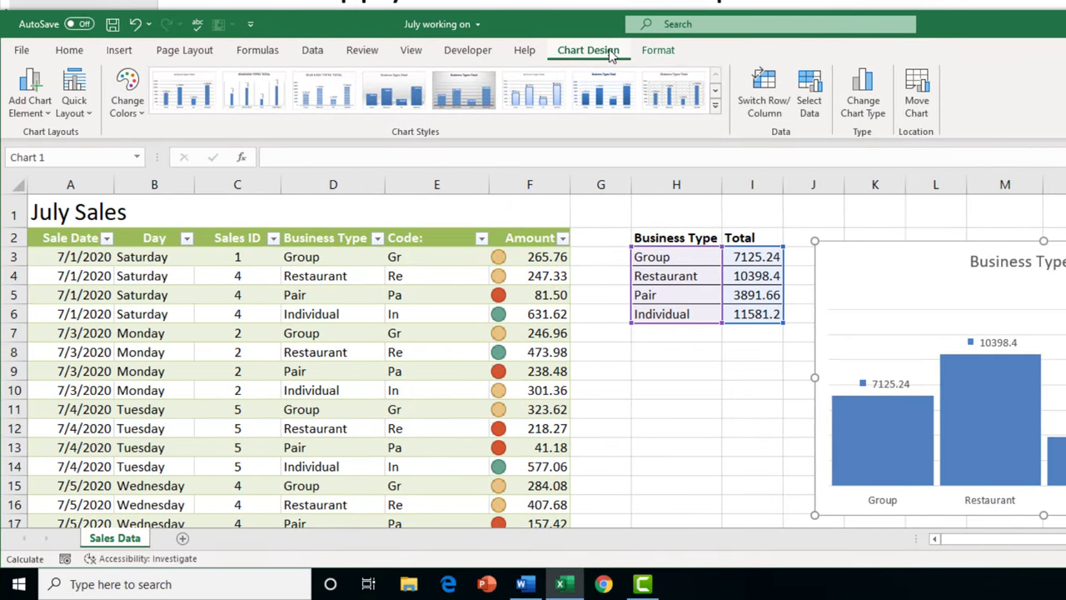
Recolor the Business Types Total chart with Monochromatic Palette 3 and display its data table with no legend keys
{"action": "left_click", "coordinate": [142, 117]}
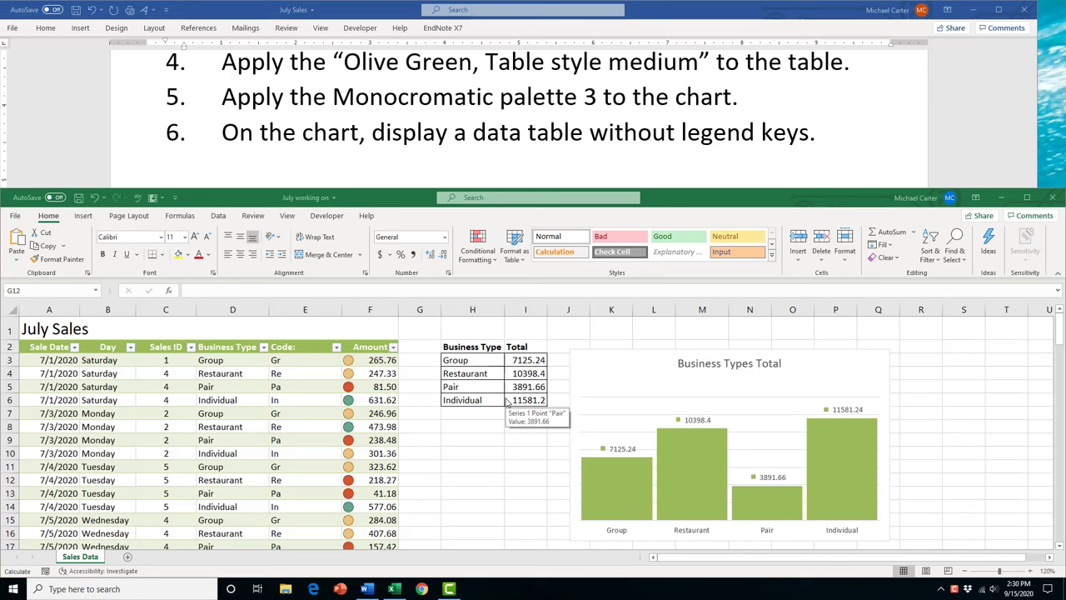
{"action": "left_click", "coordinate": [625, 376]}
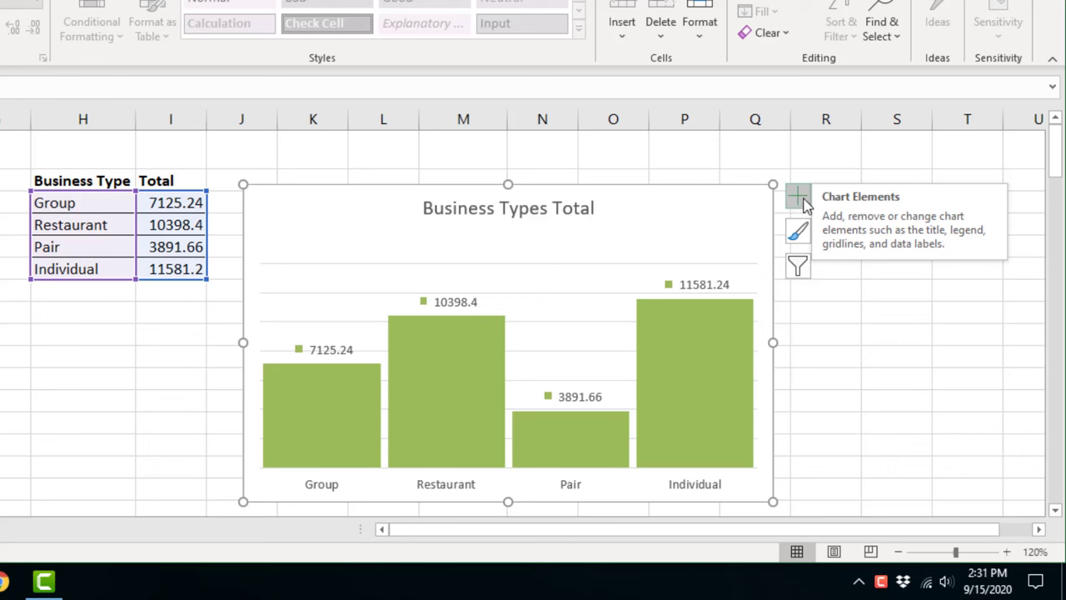
{"action": "left_click", "coordinate": [801, 205]}
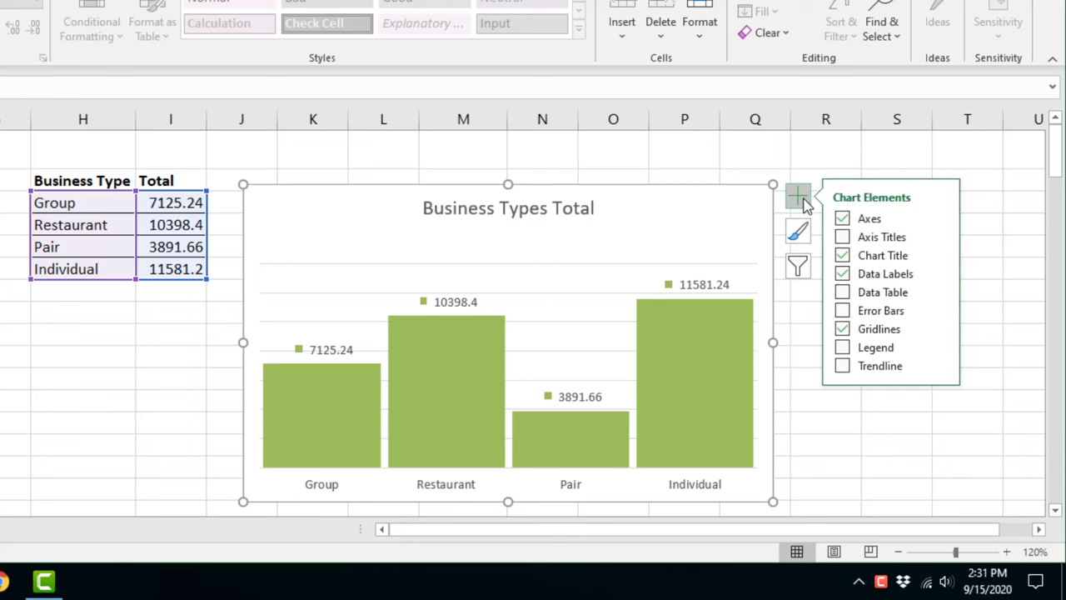
{"action": "left_click", "coordinate": [843, 293]}
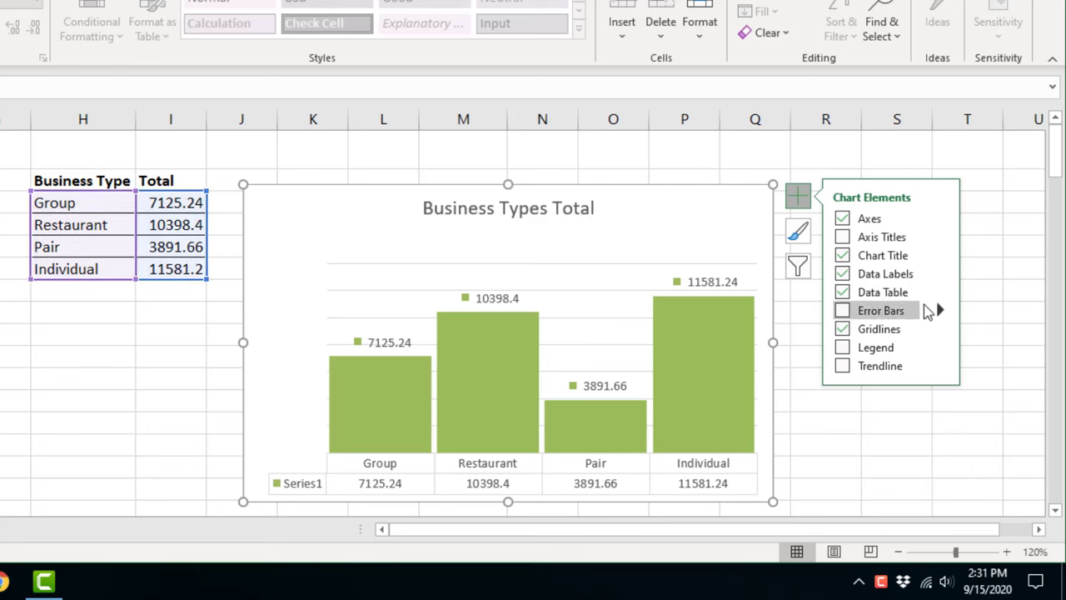
{"action": "left_click", "coordinate": [939, 293]}
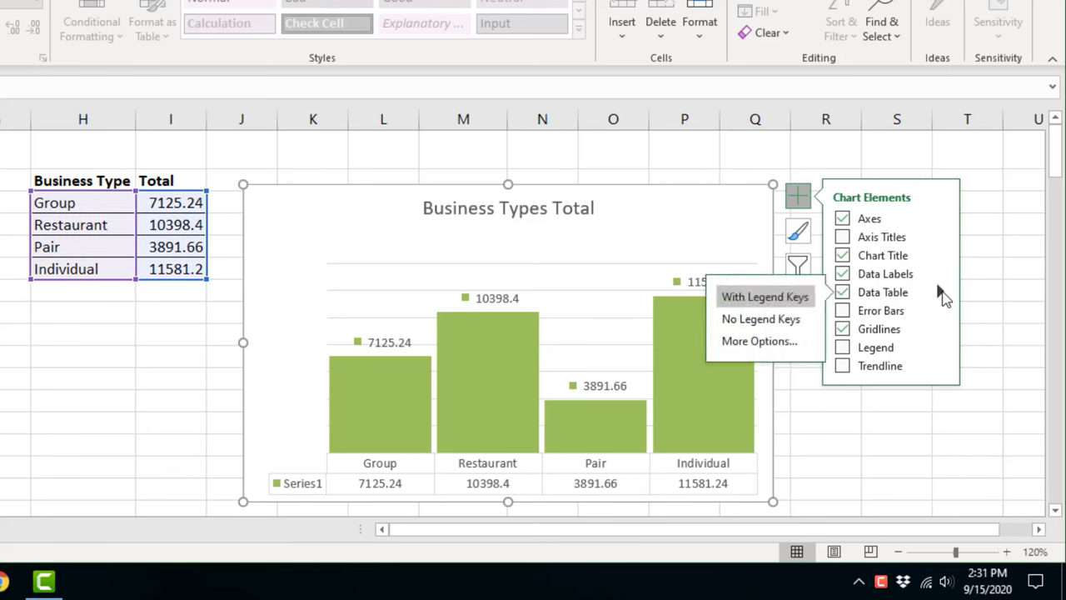
{"action": "left_click", "coordinate": [795, 322]}
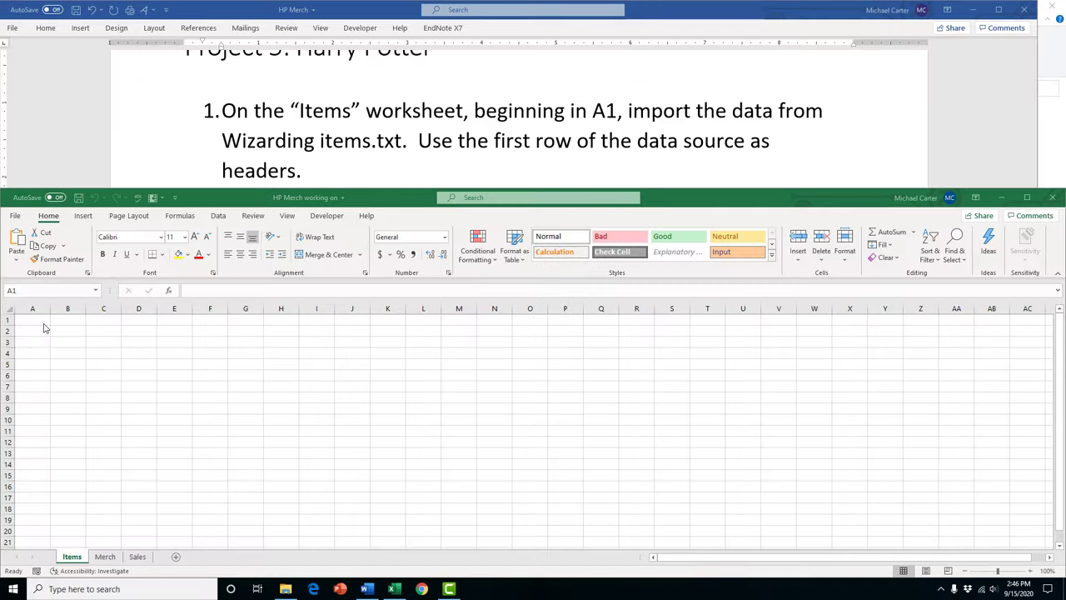
Start a text import at cell A1 of the Items worksheet, using the Wizarding Items text file as the source
{"action": "left_click", "coordinate": [43, 324]}
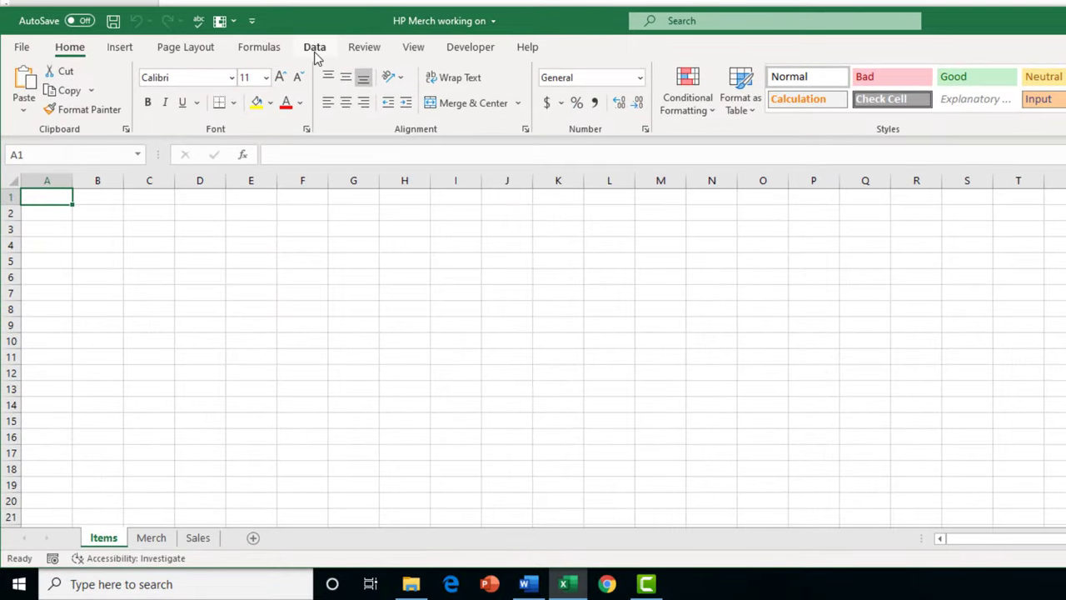
{"action": "left_click", "coordinate": [315, 50]}
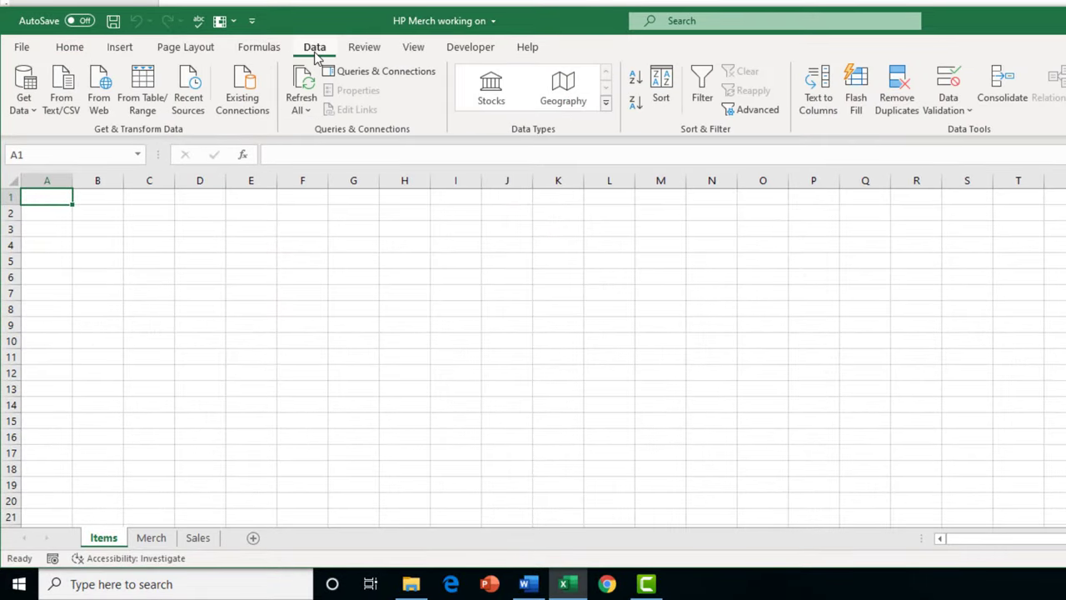
{"action": "left_click", "coordinate": [71, 113]}
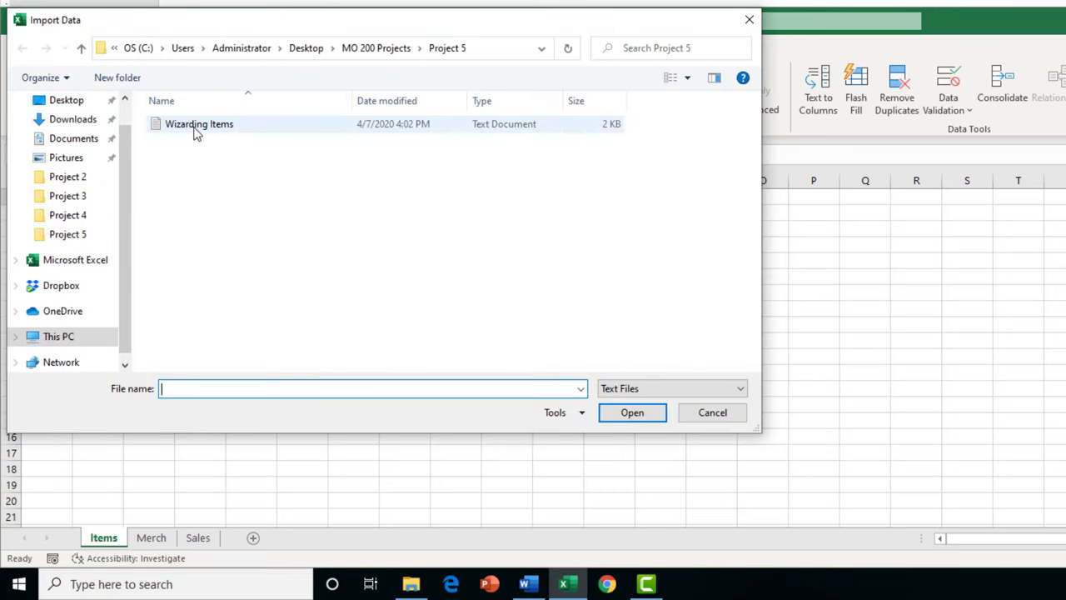
{"action": "double_click", "coordinate": [274, 130]}
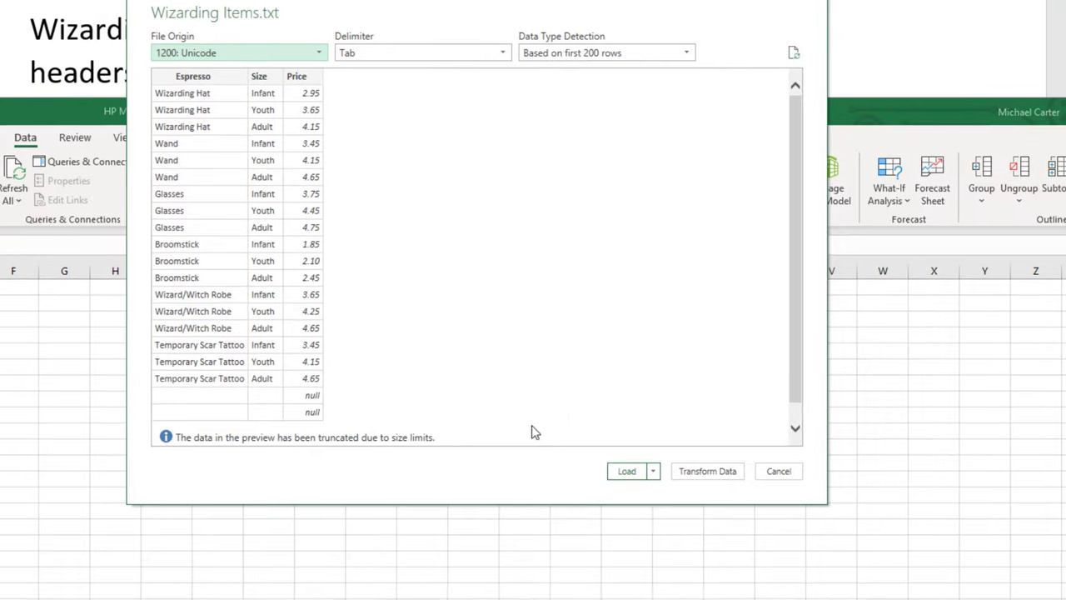
Load the Wizarding Items data as a table into the existing worksheet at cell A1
{"action": "left_click_drag", "start_coordinate": [341, 19], "coordinate": [404, 159]}
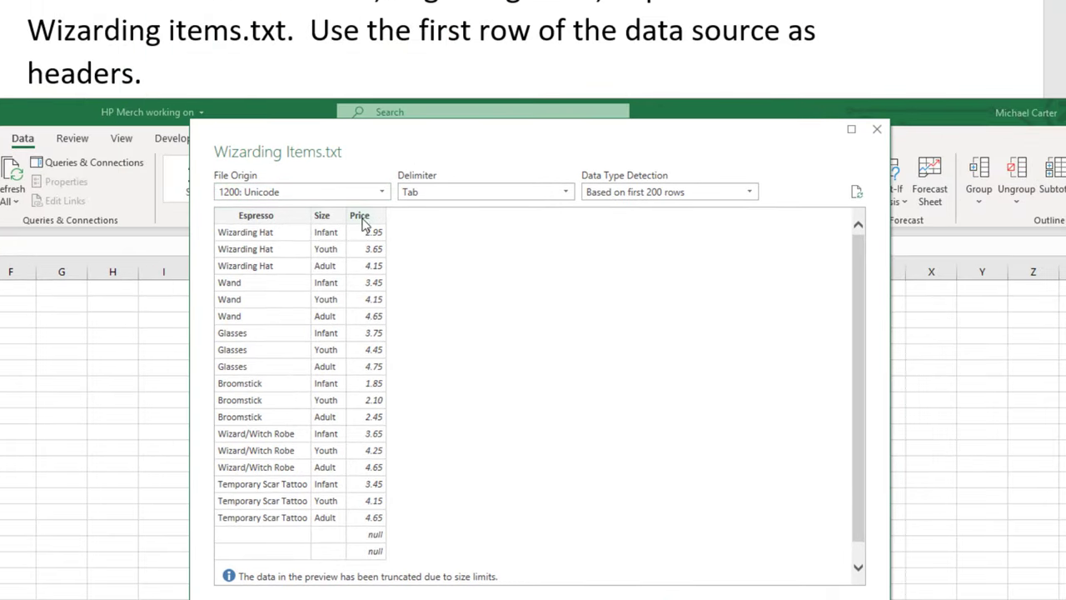
{"action": "left_click_drag", "start_coordinate": [428, 143], "coordinate": [333, 109]}
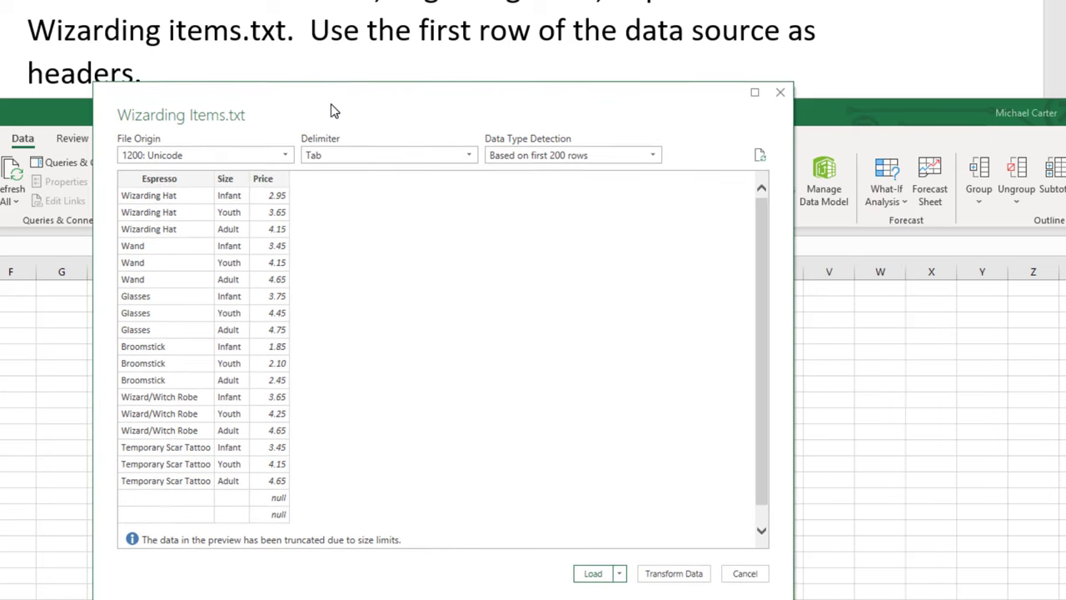
{"action": "left_click", "coordinate": [621, 573]}
{"action": "left_click", "coordinate": [637, 595]}
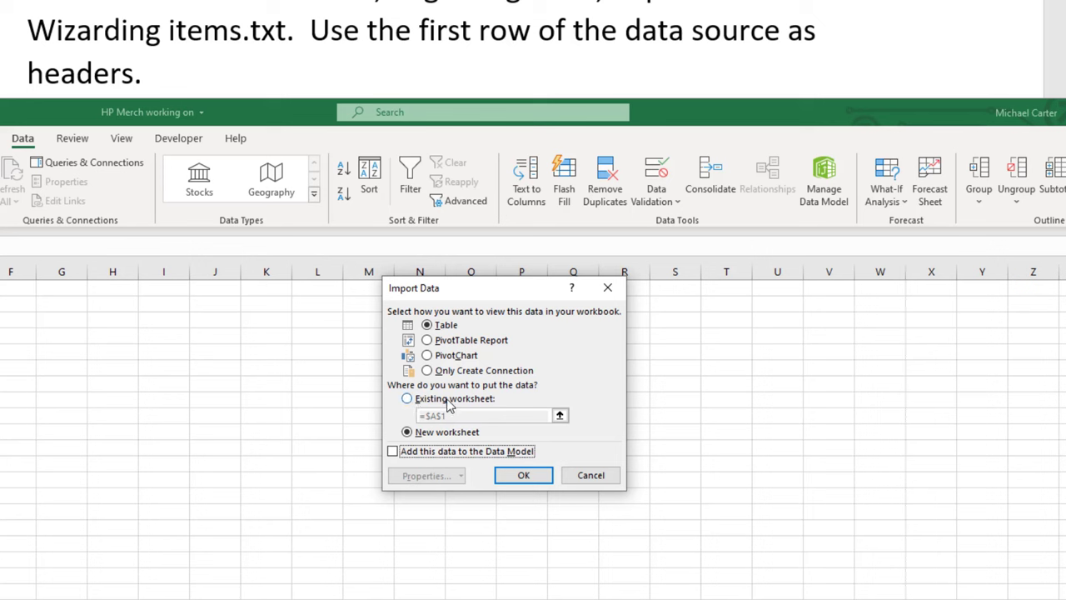
{"action": "left_click", "coordinate": [453, 401]}
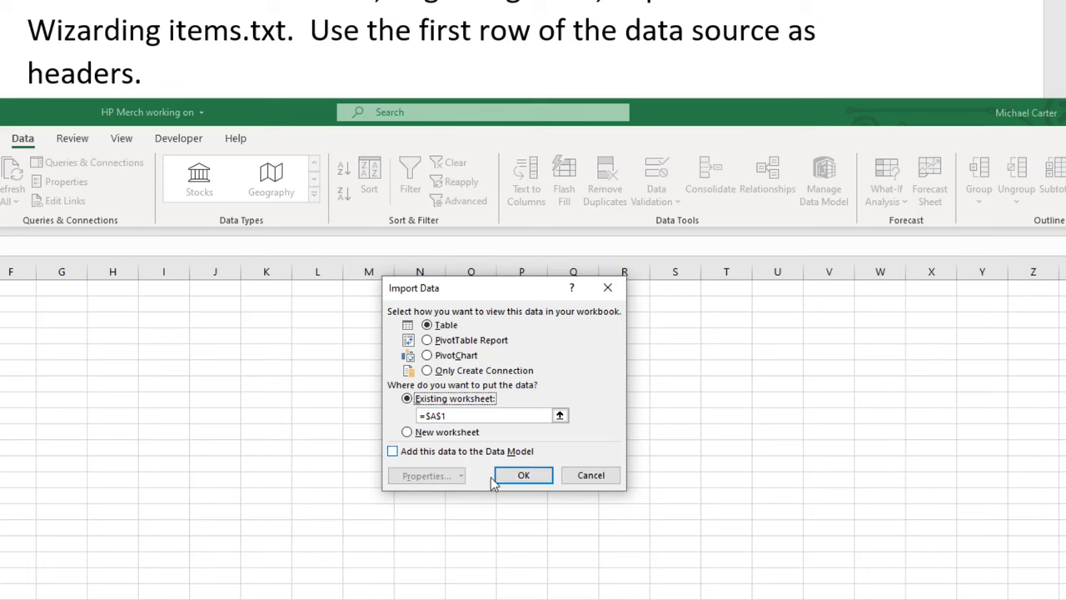
{"action": "left_click", "coordinate": [523, 479]}
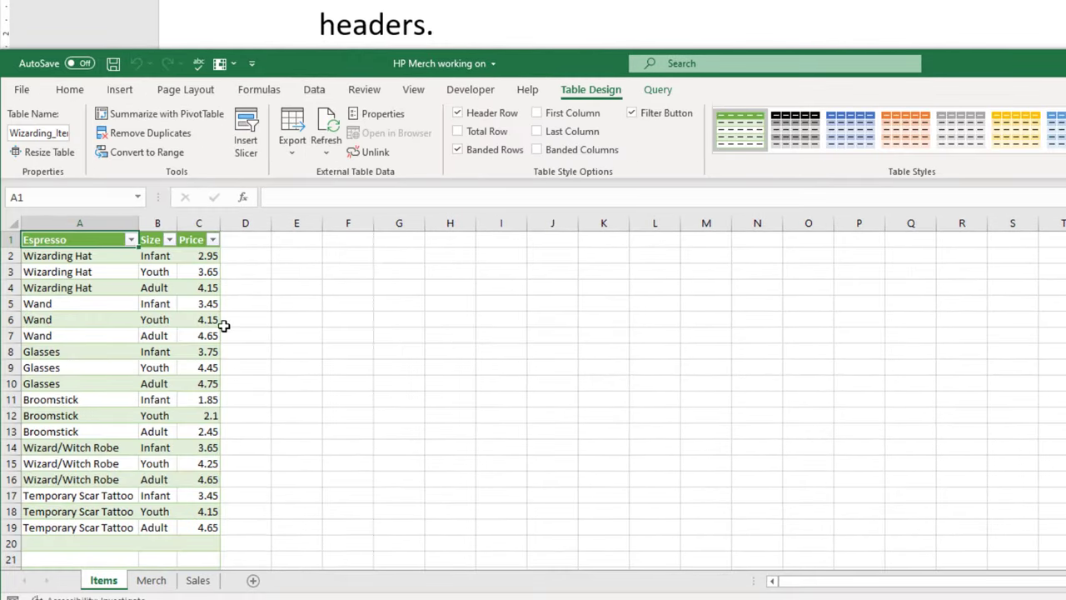
{"action": "left_click", "coordinate": [296, 383]}
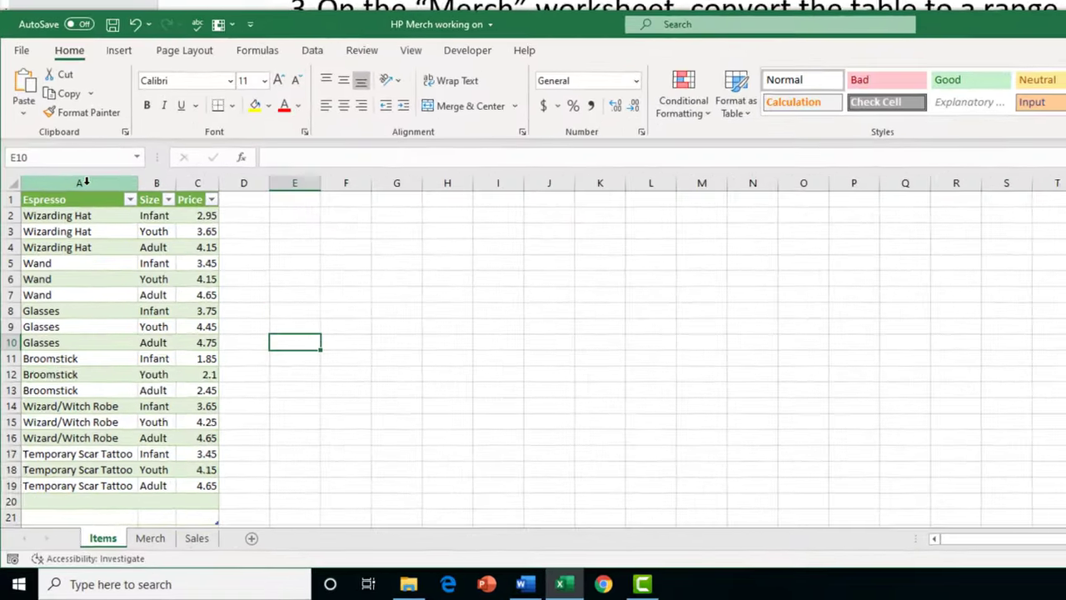
Change the column width of column A in the imported table on the Items worksheet
{"action": "left_click", "coordinate": [59, 309]}
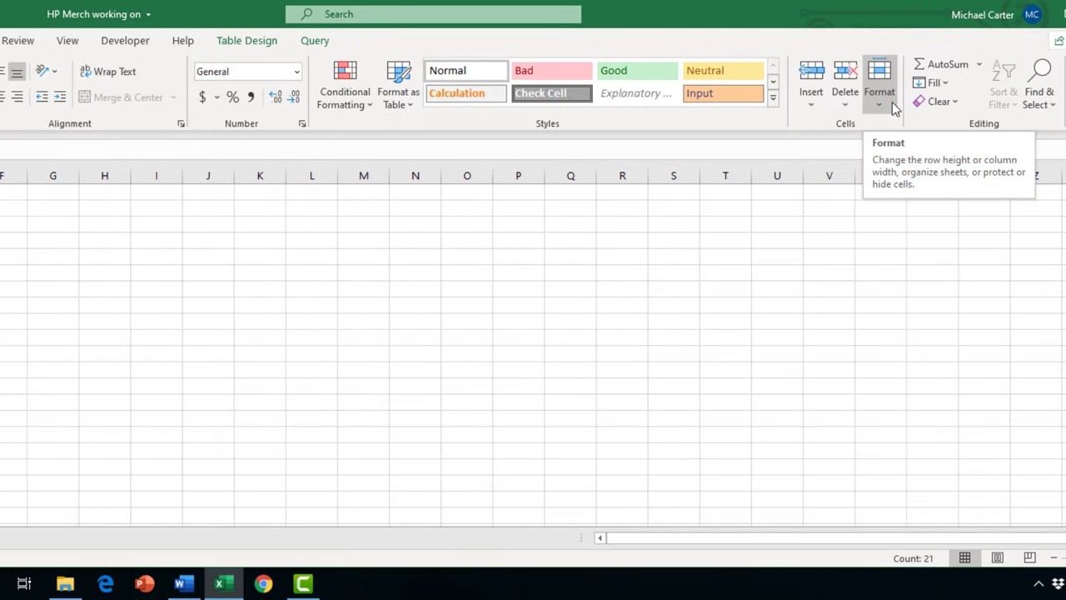
{"action": "left_click", "coordinate": [894, 109]}
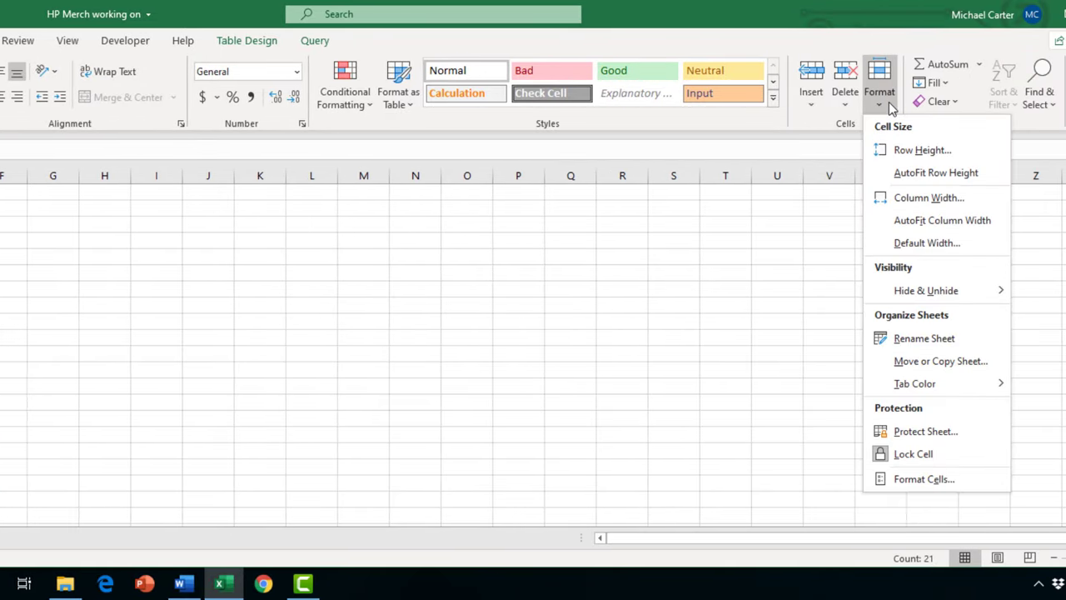
{"action": "left_click", "coordinate": [967, 204]}
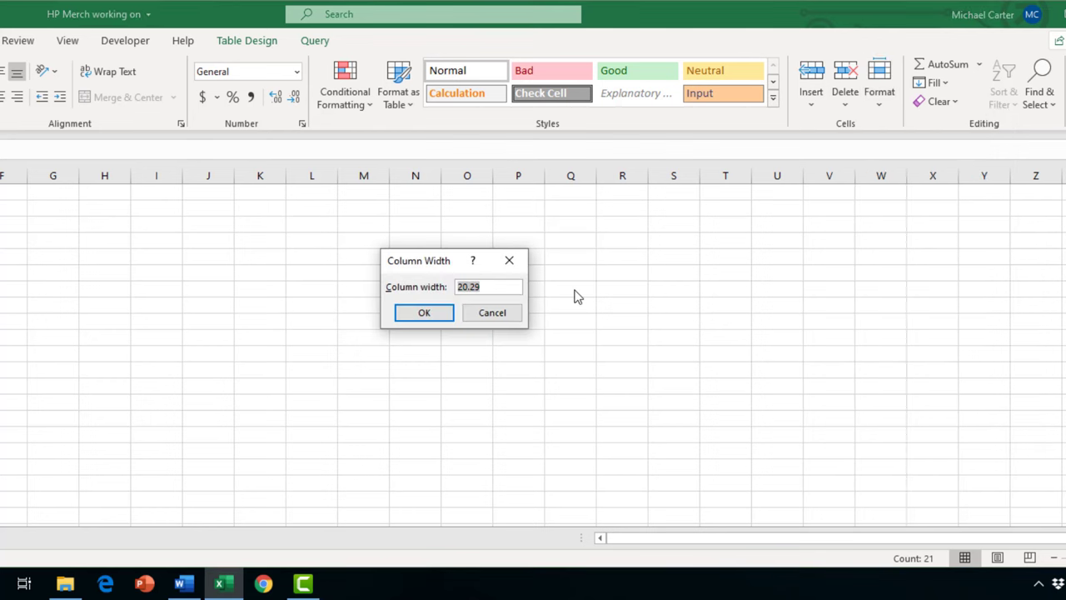
{"action": "key", "text": "BackSpace"}
{"action": "key", "text": "Return"}
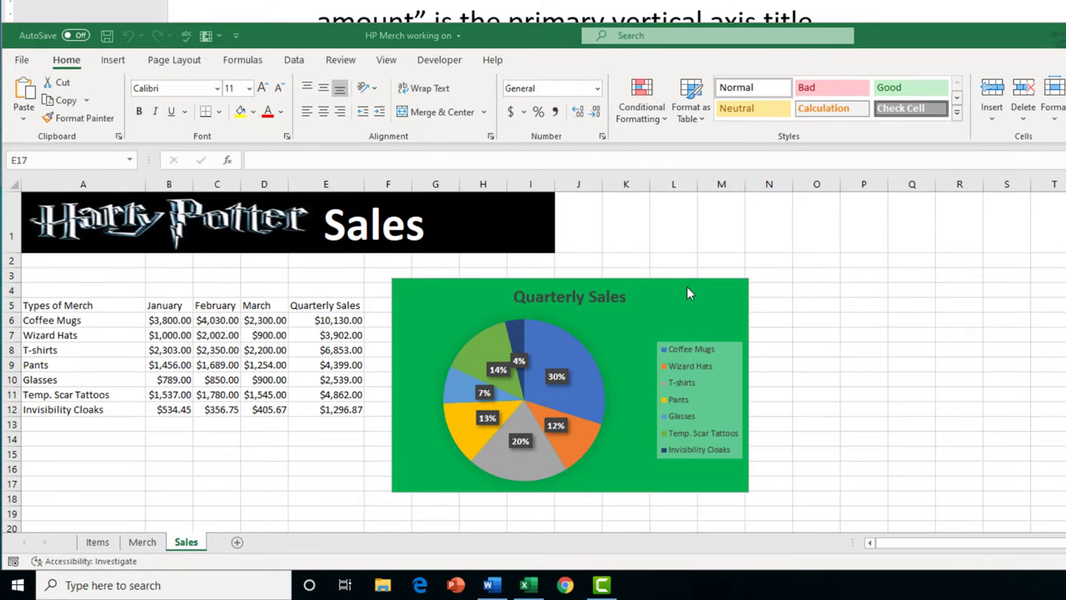
Move the Quarterly Sales pie chart from the Sales worksheet to a new chart sheet named Quarterly Sales
{"action": "left_click", "coordinate": [669, 296]}
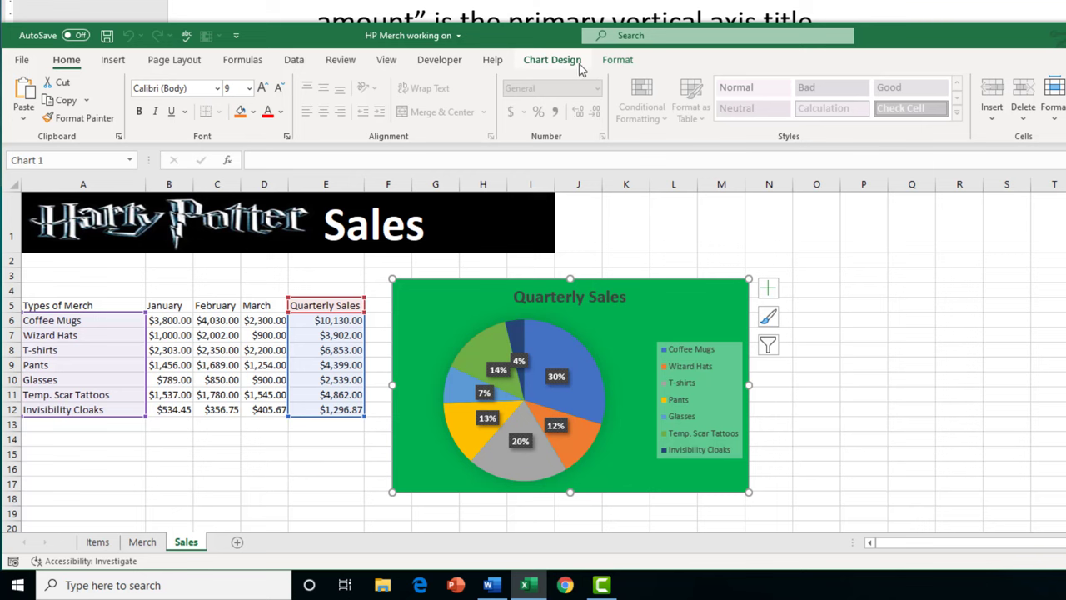
{"action": "left_click", "coordinate": [551, 60]}
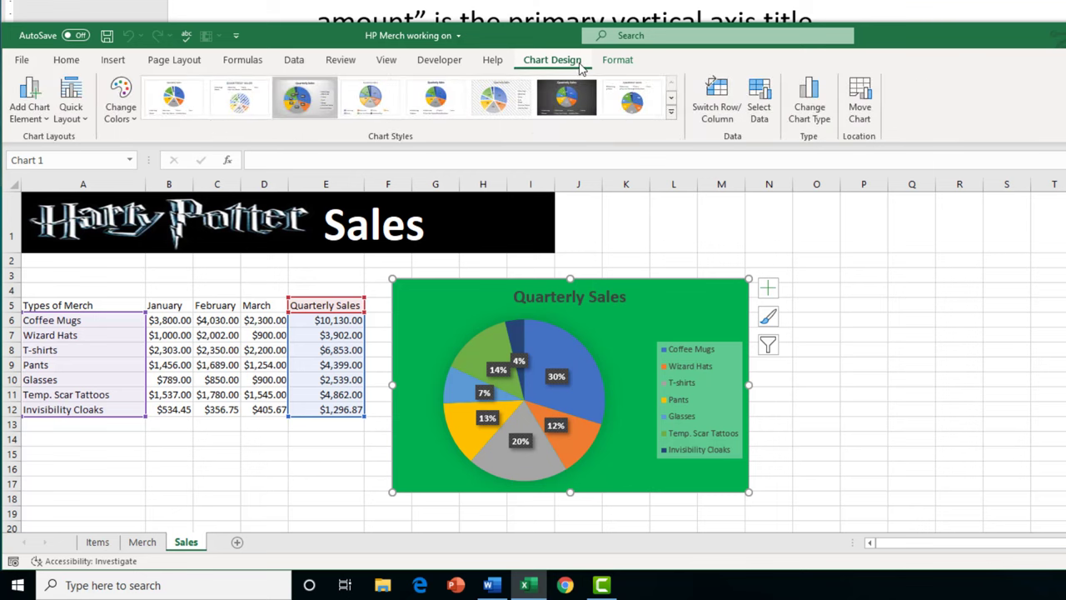
{"action": "left_click", "coordinate": [870, 123]}
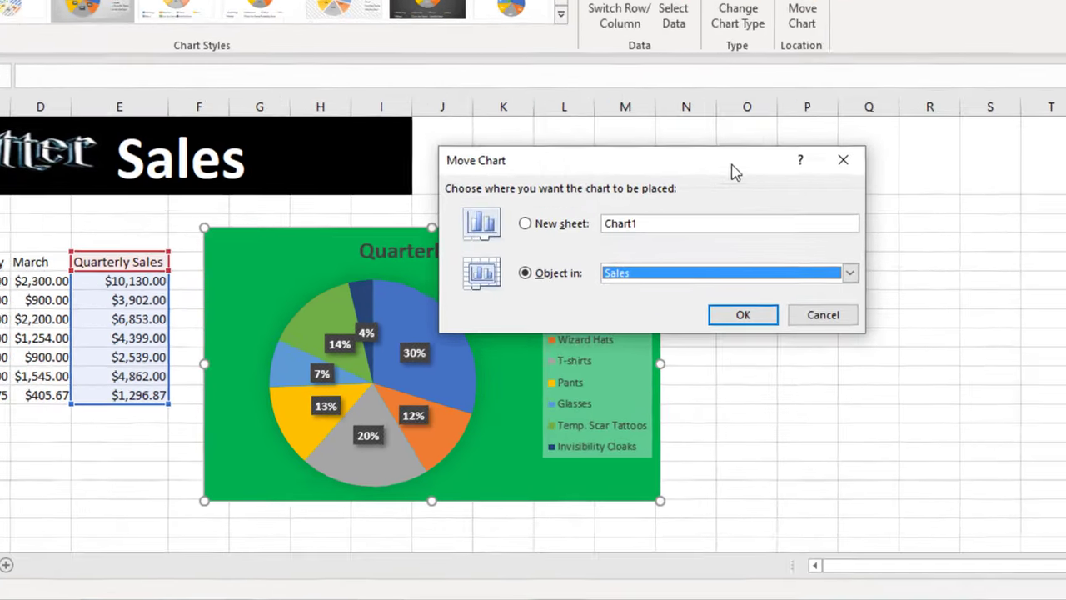
{"action": "left_click_drag", "start_coordinate": [733, 172], "coordinate": [988, 80]}
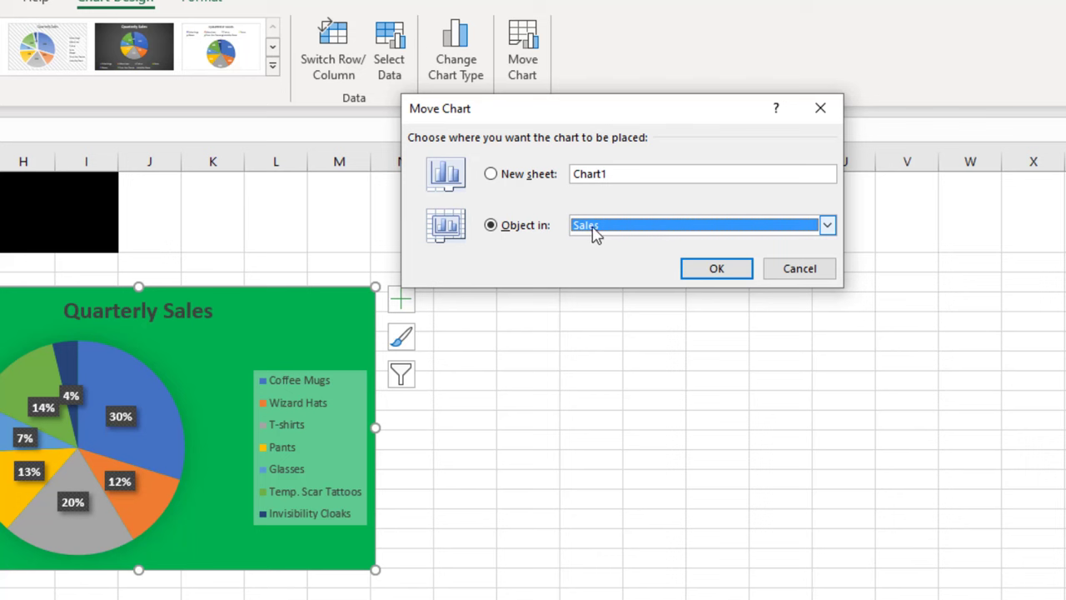
{"action": "left_click", "coordinate": [521, 177]}
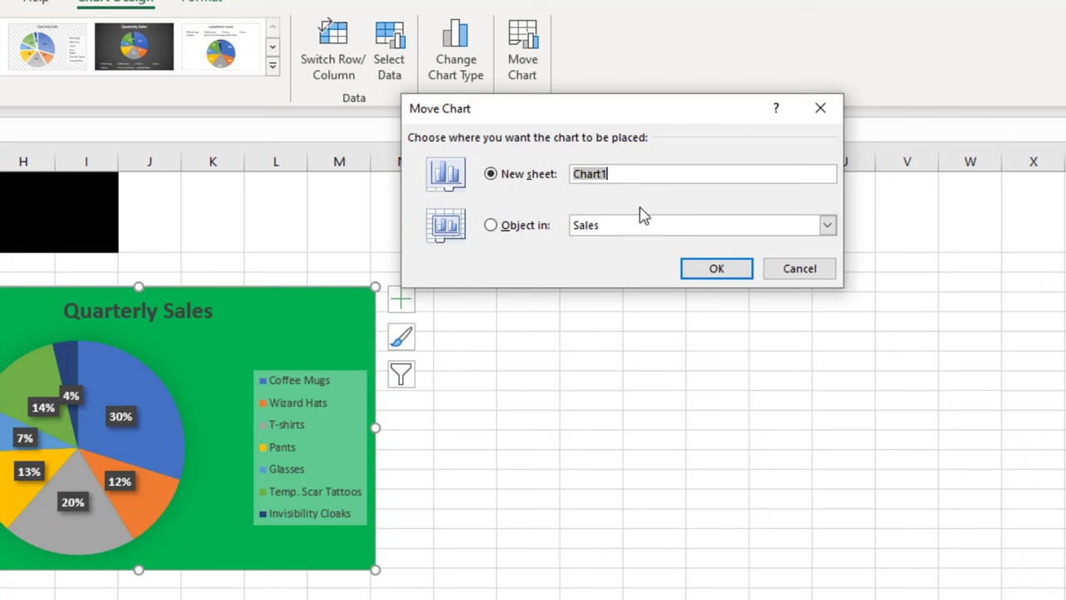
{"action": "key", "text": "BackSpace"}
{"action": "type", "text": "Quarterly Sales"}
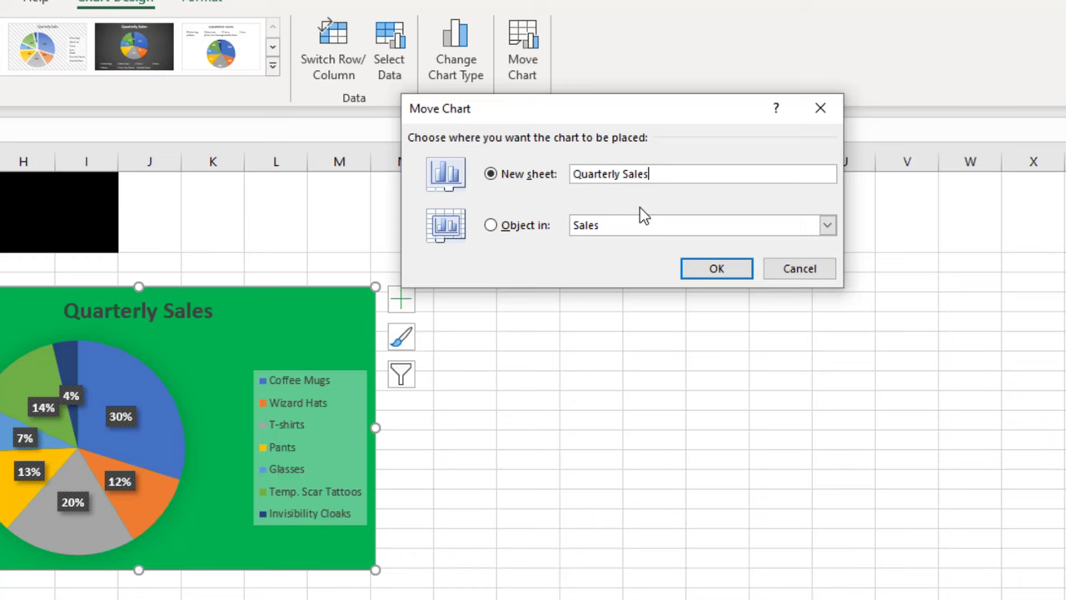
{"action": "left_click", "coordinate": [725, 272]}
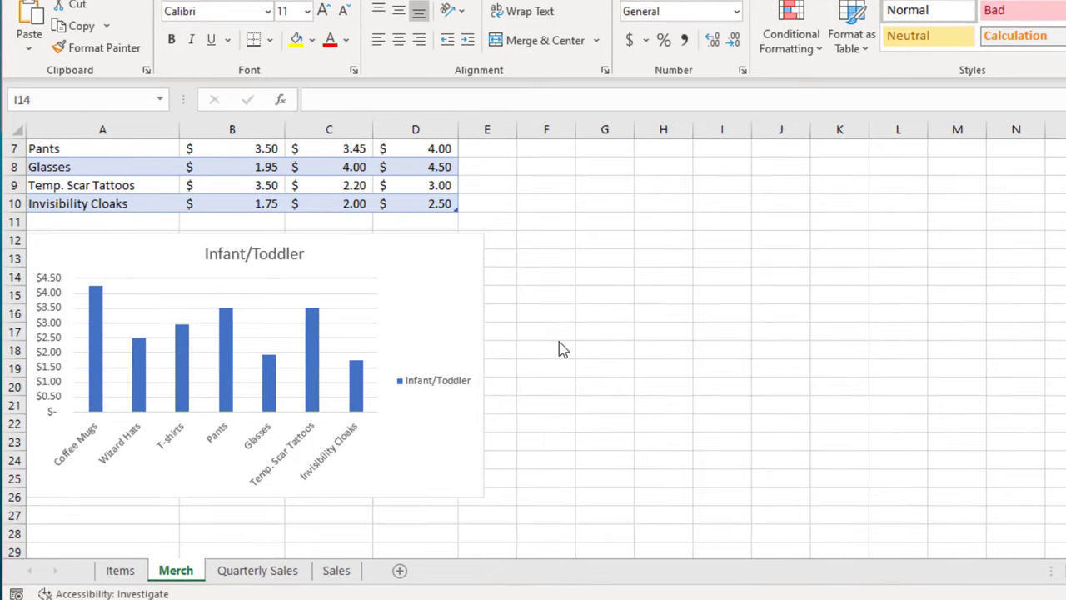
Add axis titles to the Infant/Toddler chart on the Merch worksheet and set the primary vertical axis title to "dollar amount"
{"action": "left_click", "coordinate": [443, 281]}
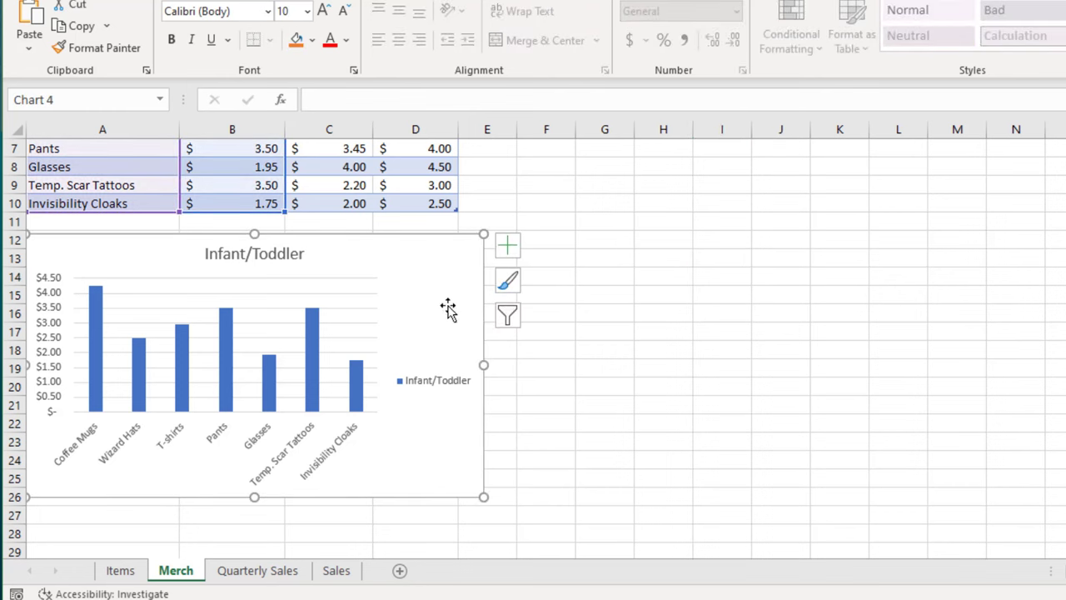
{"action": "left_click", "coordinate": [508, 246]}
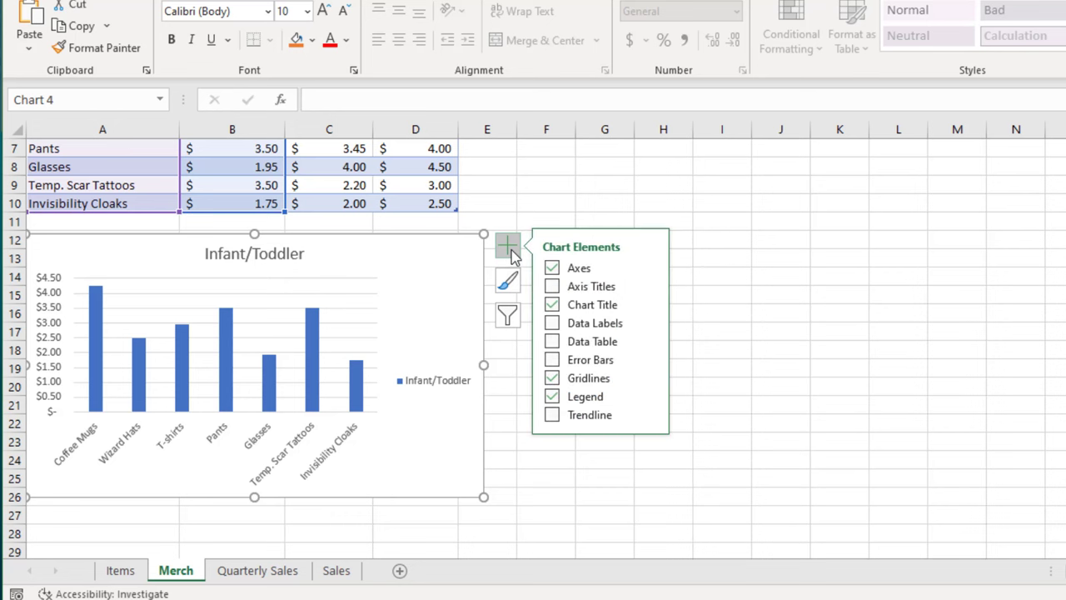
{"action": "left_click", "coordinate": [556, 287]}
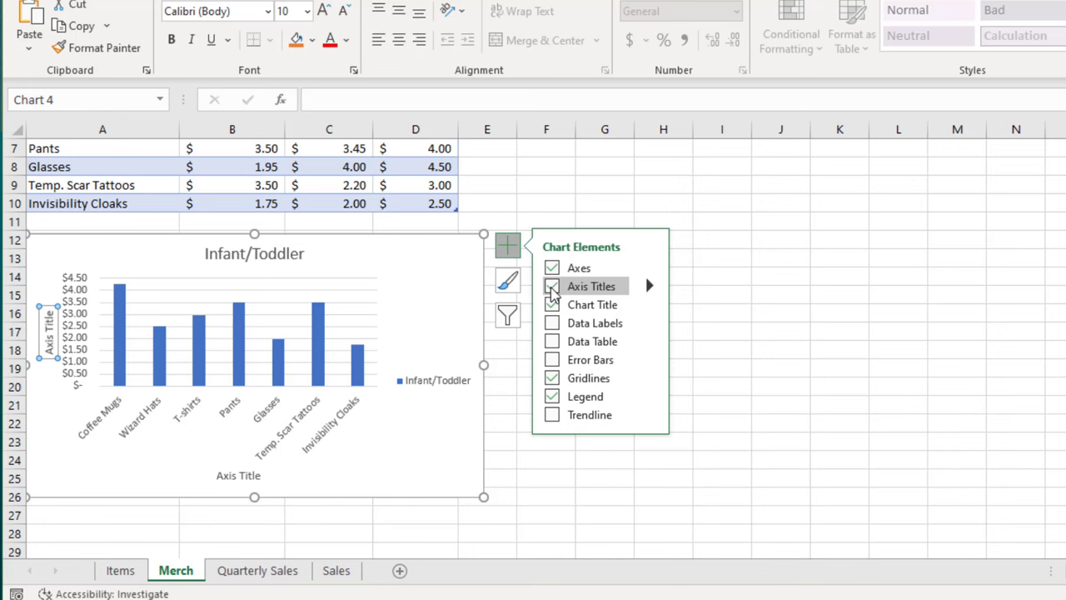
{"action": "left_click", "coordinate": [53, 333]}
{"action": "double_click", "coordinate": [52, 341]}
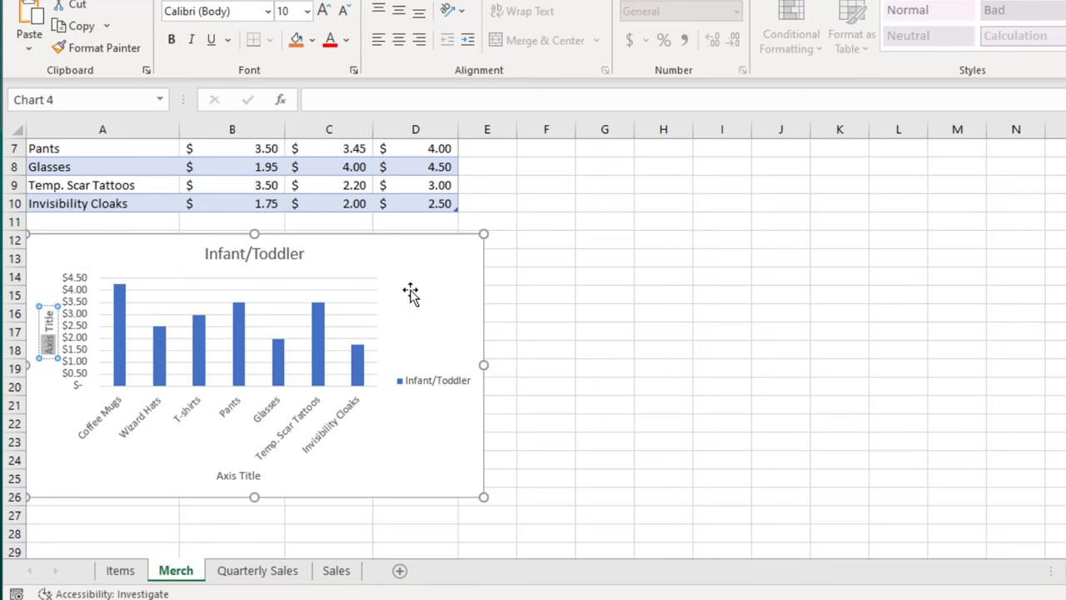
{"action": "key", "text": "Delete"}
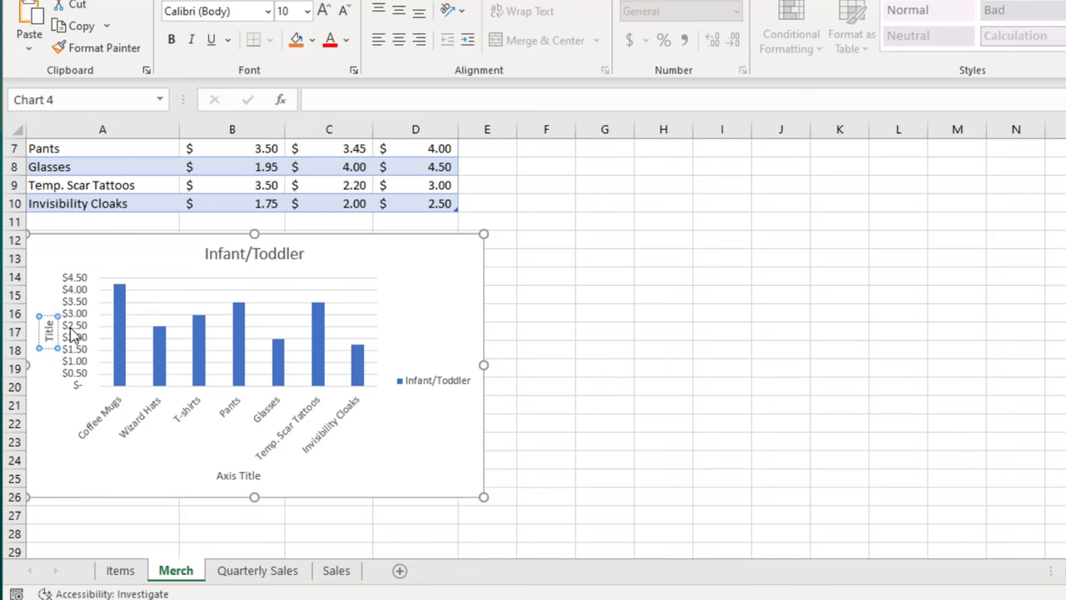
{"action": "left_click_drag", "start_coordinate": [48, 343], "coordinate": [49, 323]}
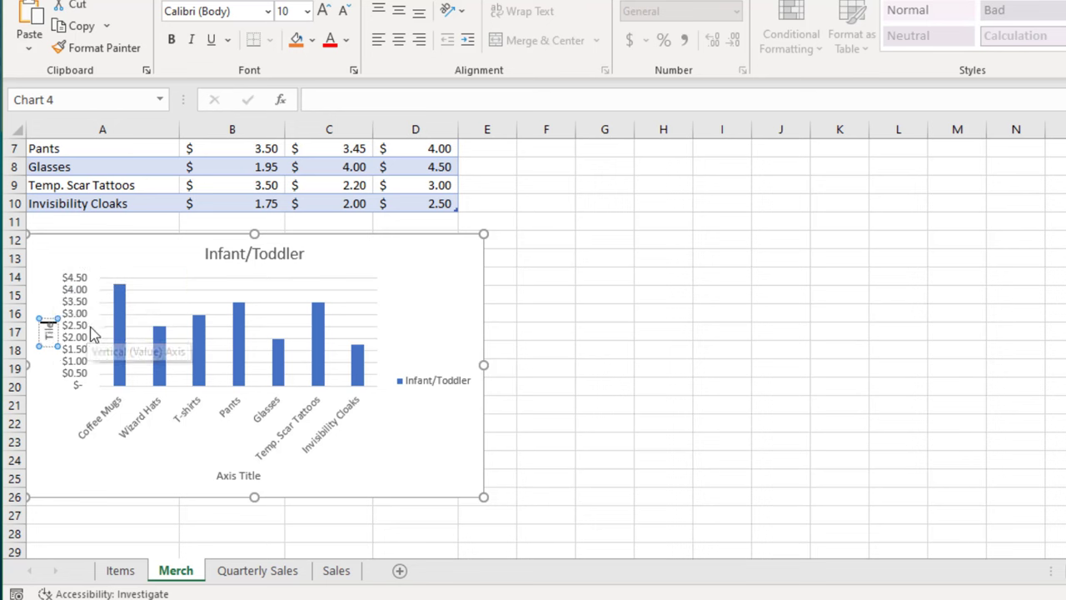
{"action": "key", "text": "Delete"}
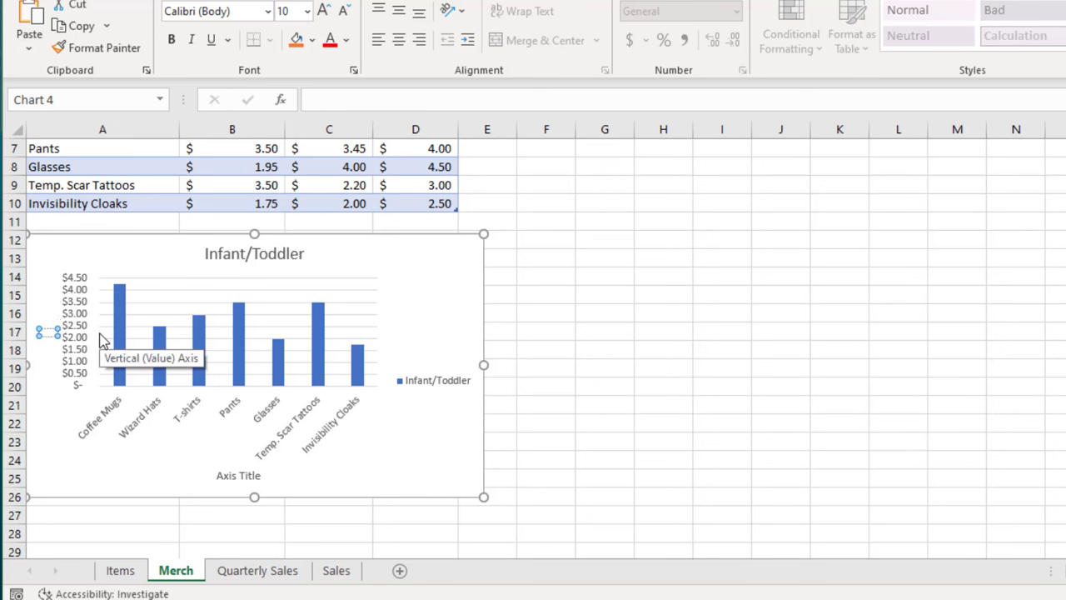
{"action": "type", "text": "dollar amount"}
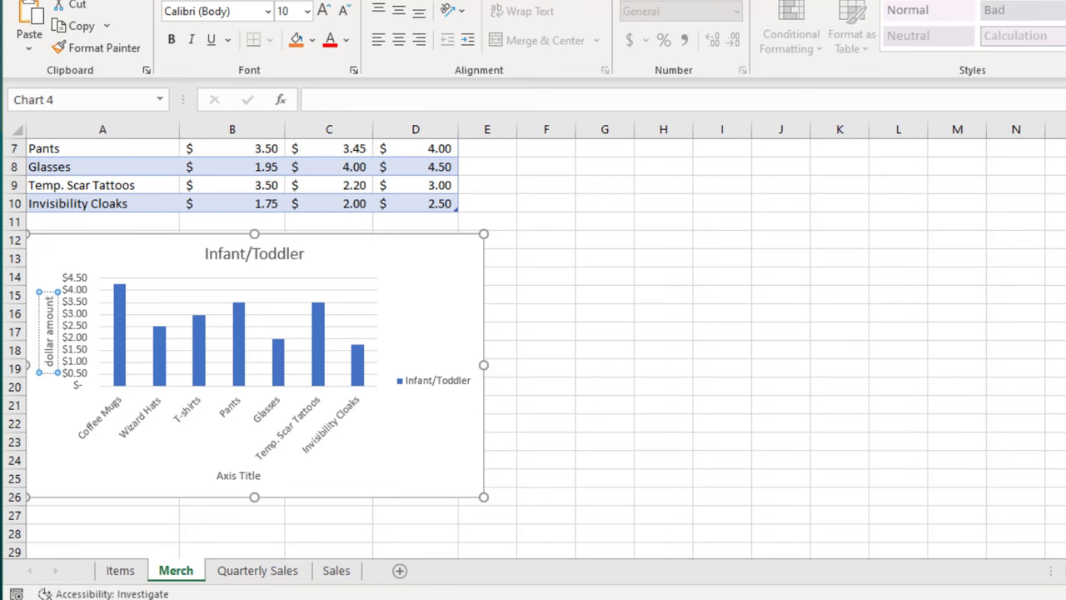
{"action": "left_click", "coordinate": [57, 259]}
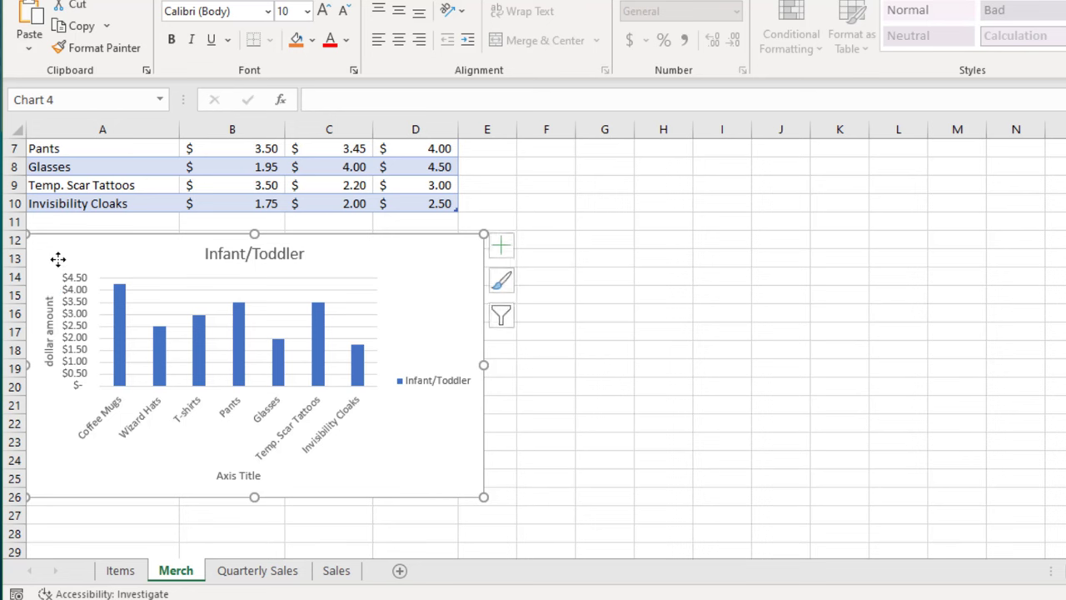
{"action": "left_click", "coordinate": [637, 263]}
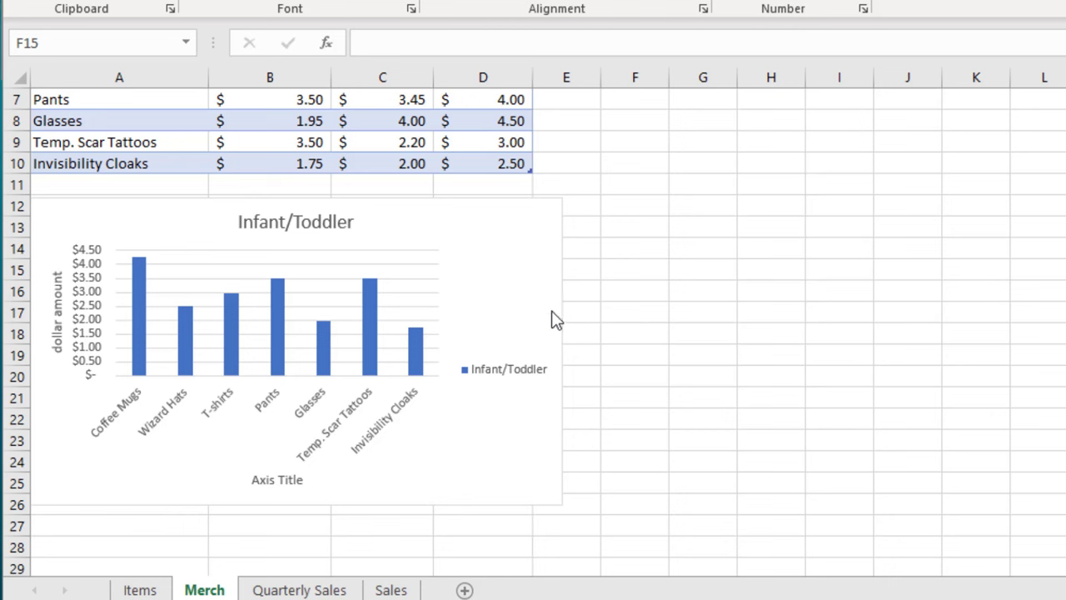
Remove the legend from the Infant/Toddler chart and display data labels on its columns
{"action": "left_click", "coordinate": [485, 242]}
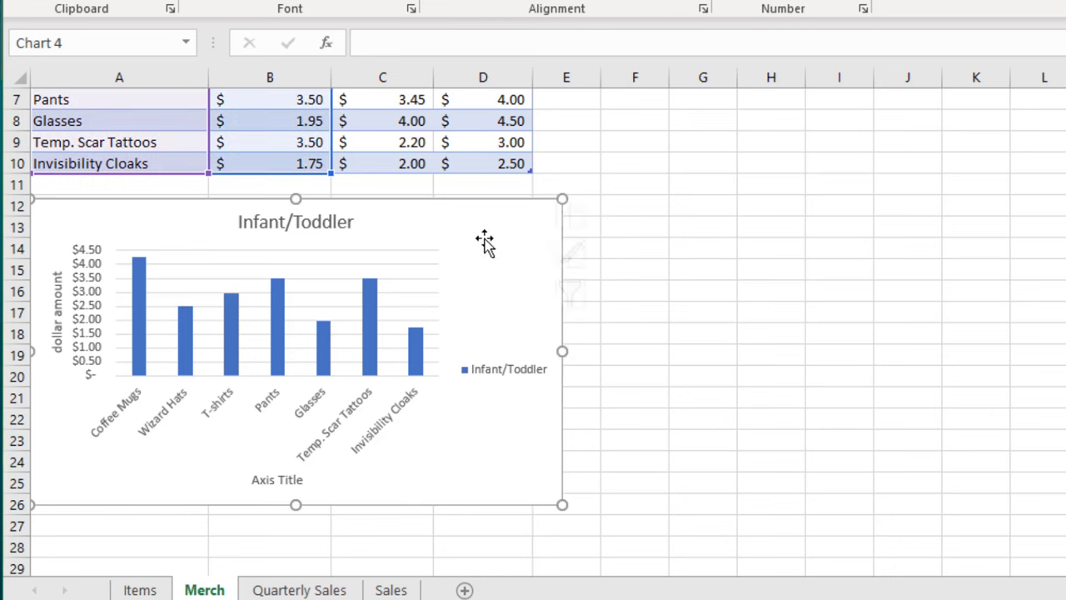
{"action": "left_click", "coordinate": [598, 220]}
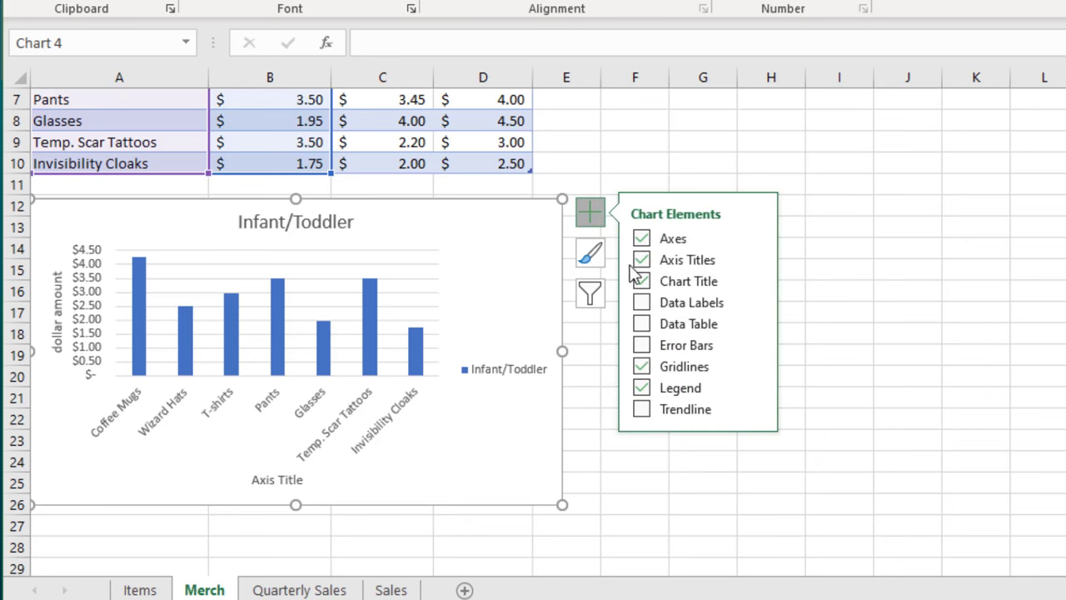
{"action": "left_click", "coordinate": [643, 388]}
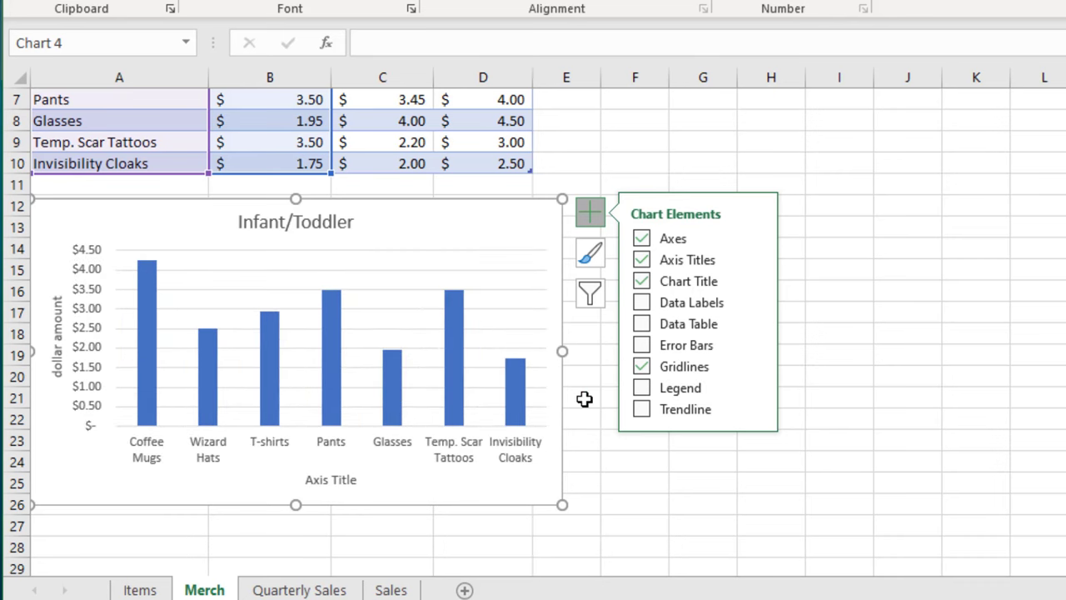
{"action": "left_click", "coordinate": [643, 305]}
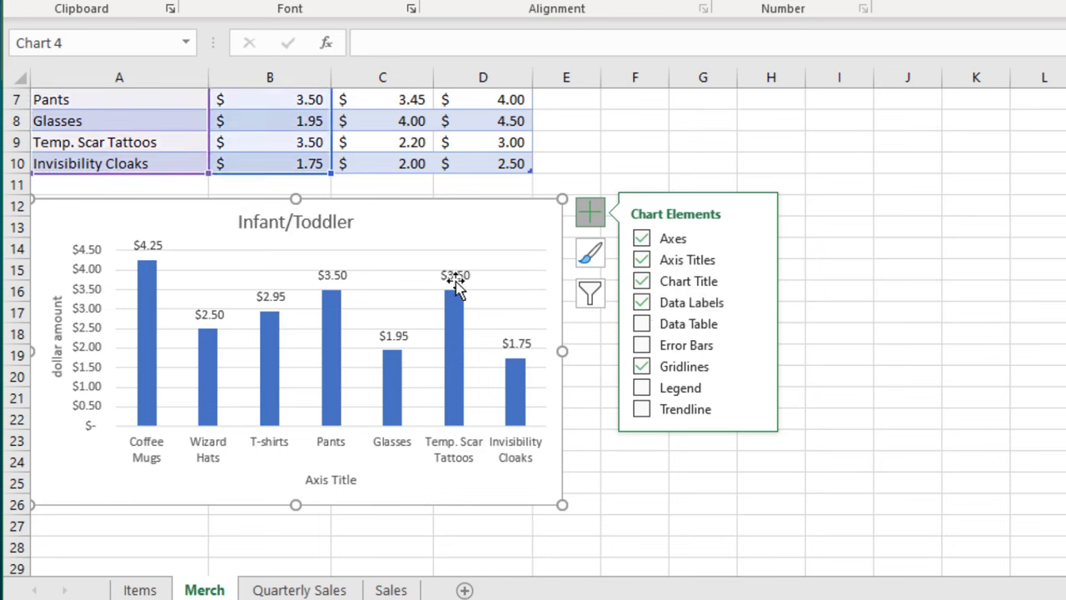
{"action": "left_click", "coordinate": [756, 303]}
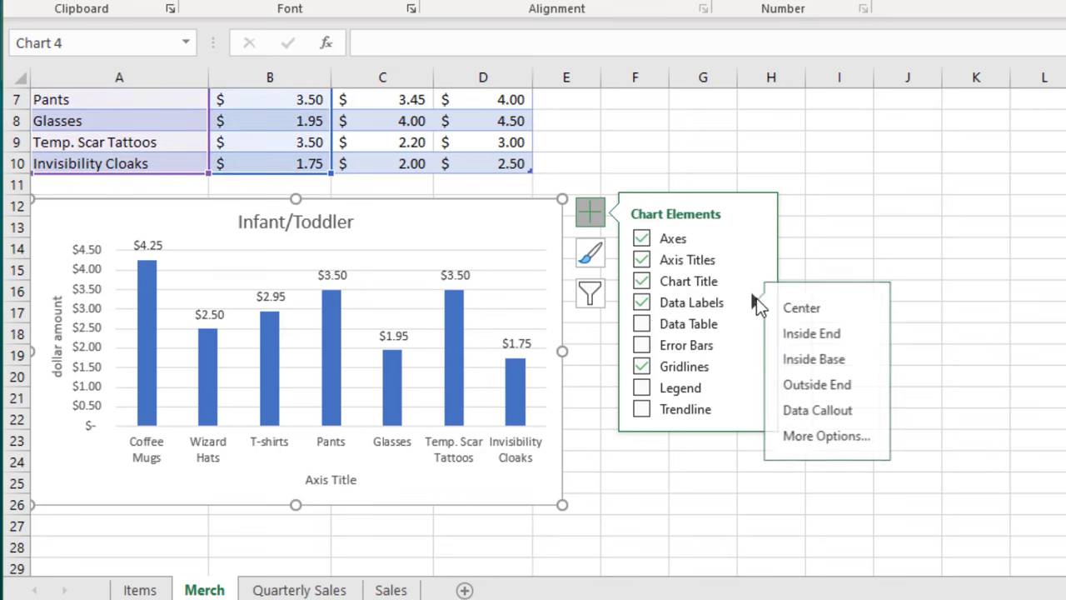
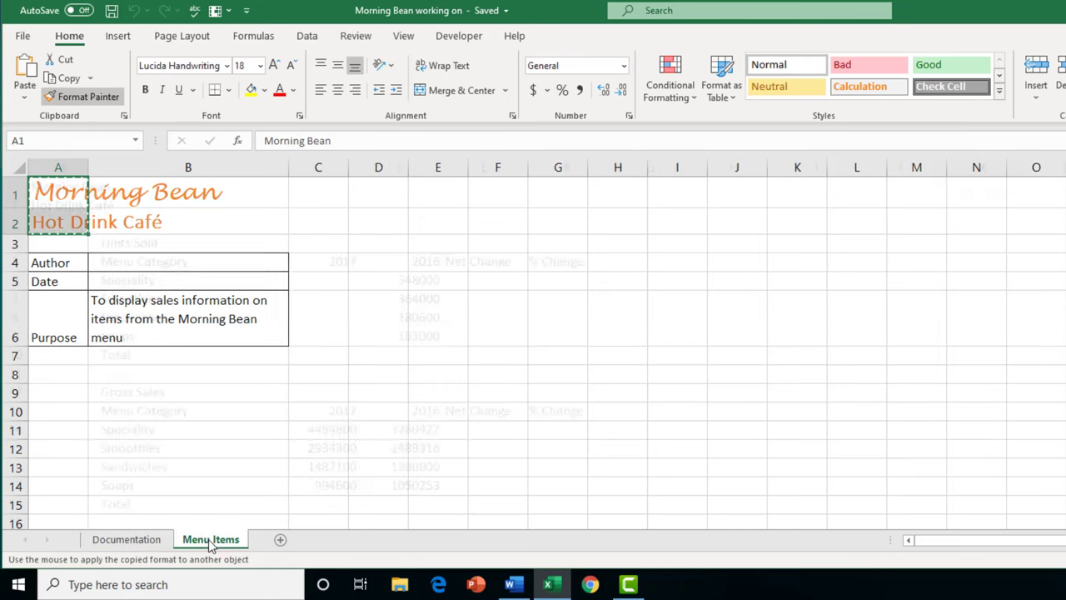
Apply the formatting copied from Documentation cells A1:A2 to cells A1:A2 of the Menu Items worksheet
{"action": "left_click", "coordinate": [54, 187]}
{"action": "left_click_drag", "start_coordinate": [54, 187], "coordinate": [54, 204]}
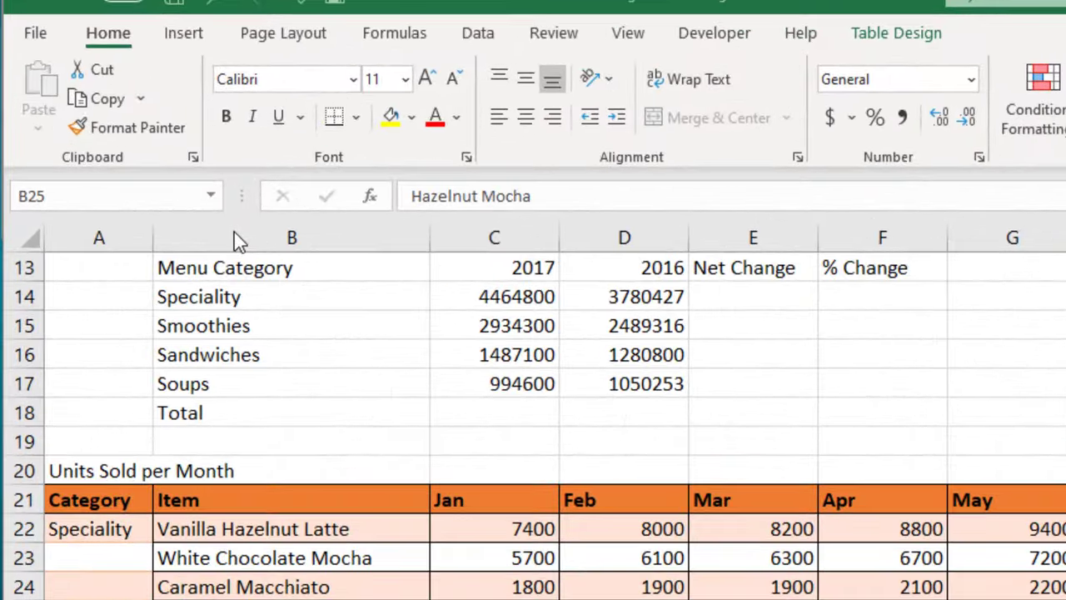
Check the workbook's defined names and rename the Units Sold per Month table on the Menu Items worksheet as Units_Sold
{"action": "left_click", "coordinate": [210, 198]}
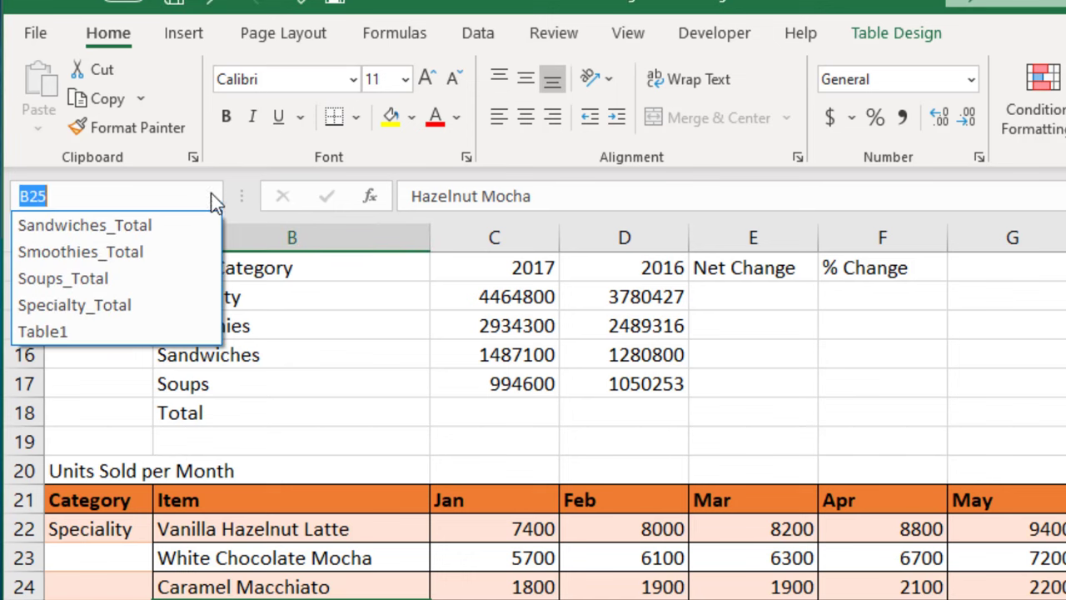
{"action": "left_click", "coordinate": [210, 194]}
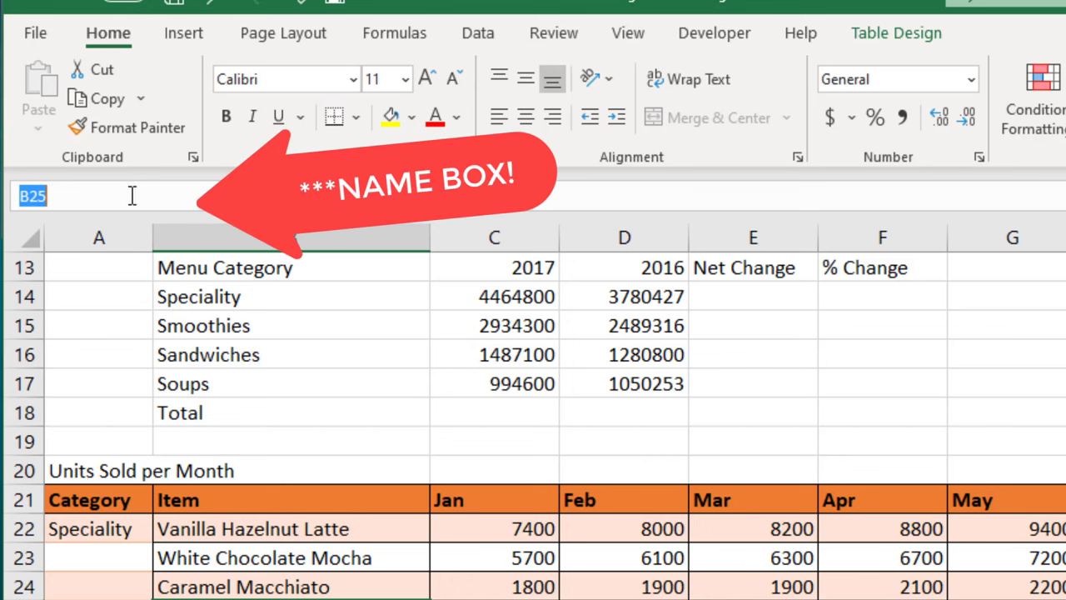
{"action": "scroll", "coordinate": [284, 476], "scroll_direction": "up", "scroll_amount": 2}
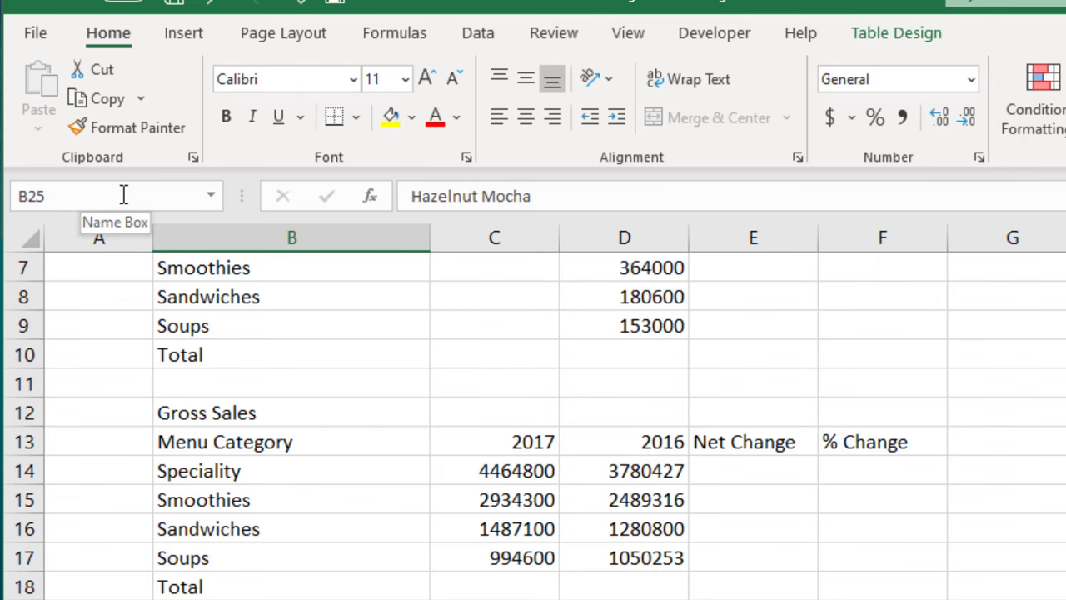
{"action": "scroll", "coordinate": [377, 593], "scroll_direction": "down", "scroll_amount": 2}
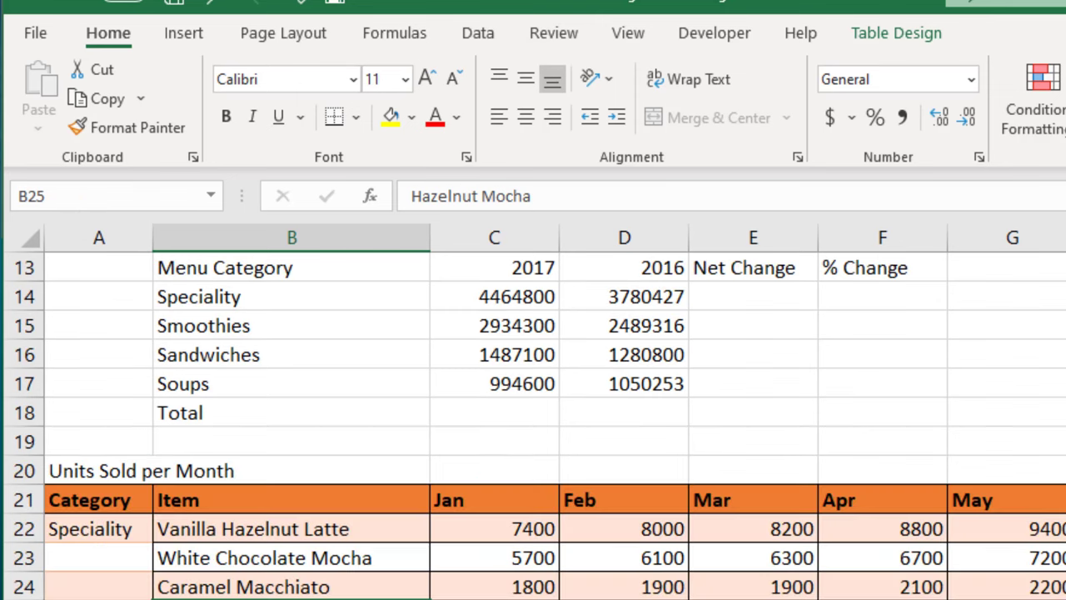
{"action": "left_click", "coordinate": [437, 590]}
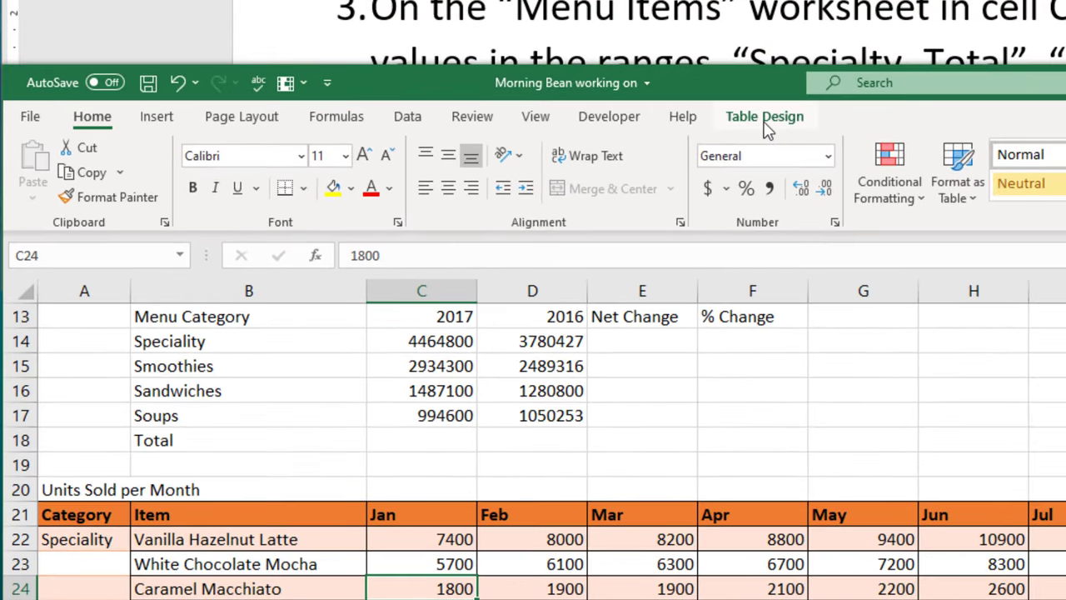
{"action": "left_click", "coordinate": [772, 125]}
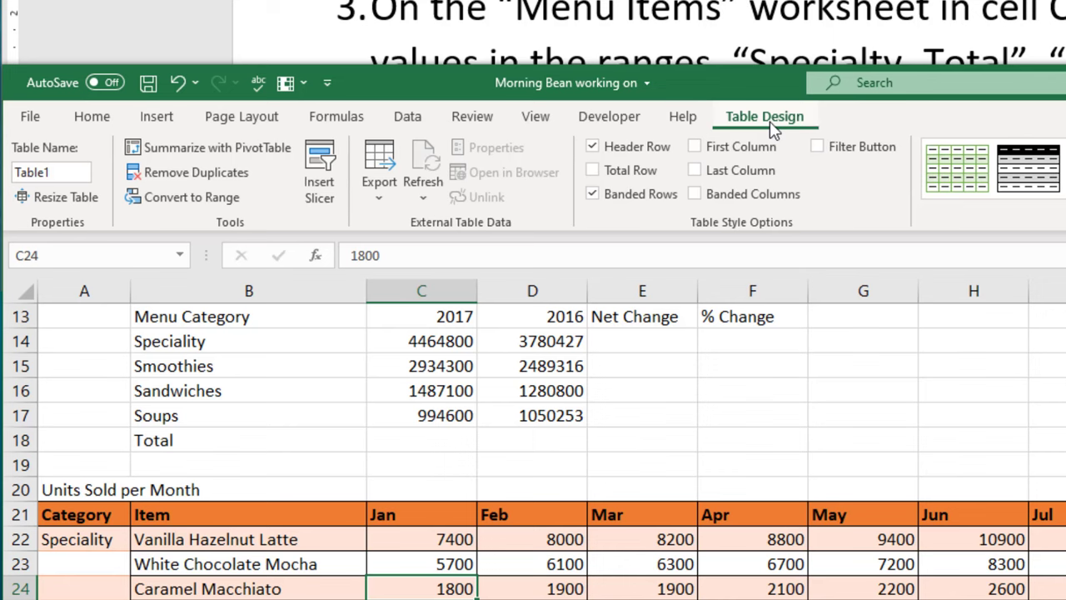
{"action": "left_click", "coordinate": [66, 173]}
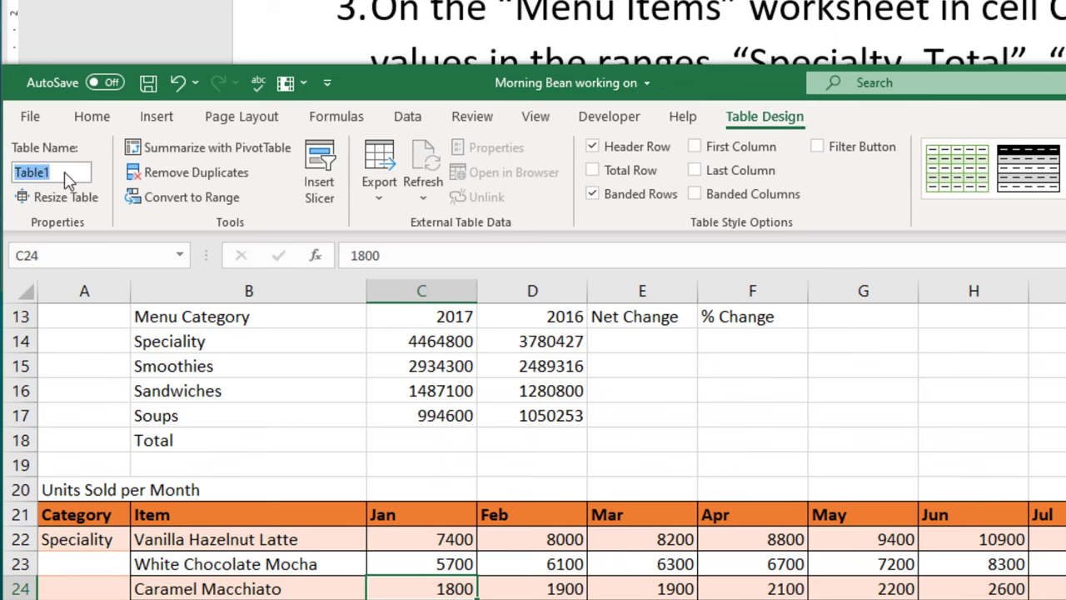
{"action": "key", "text": "BackSpace"}
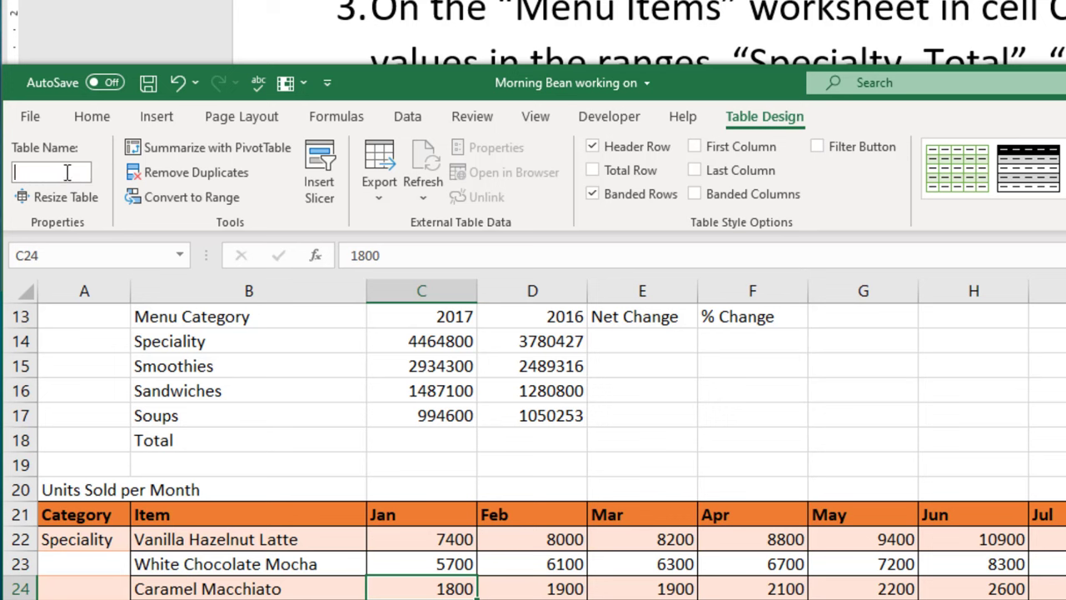
{"action": "type", "text": "Units_Sold"}
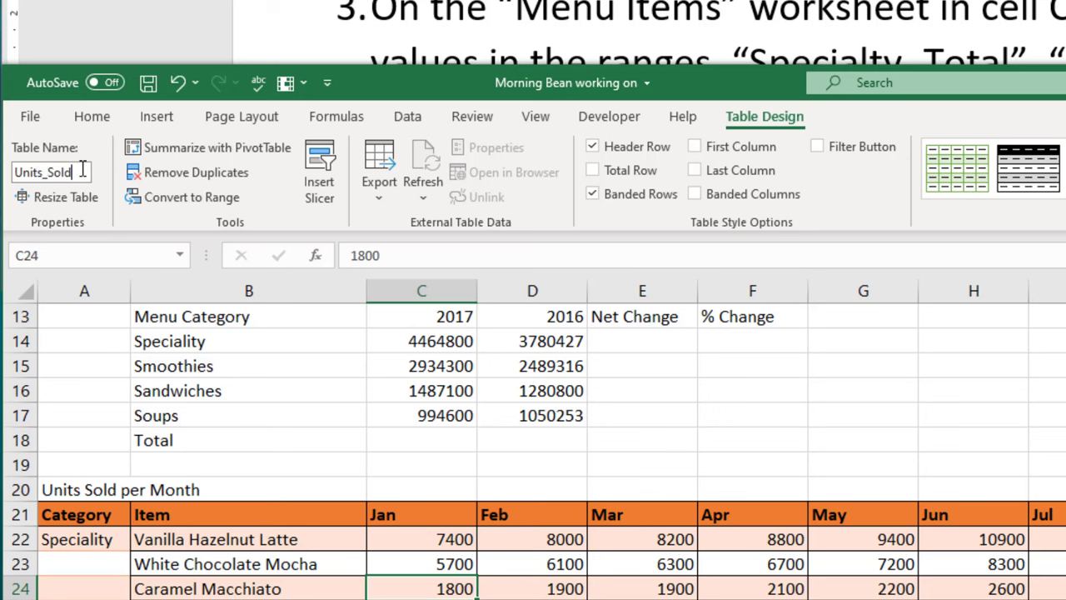
{"action": "key", "text": "Return"}
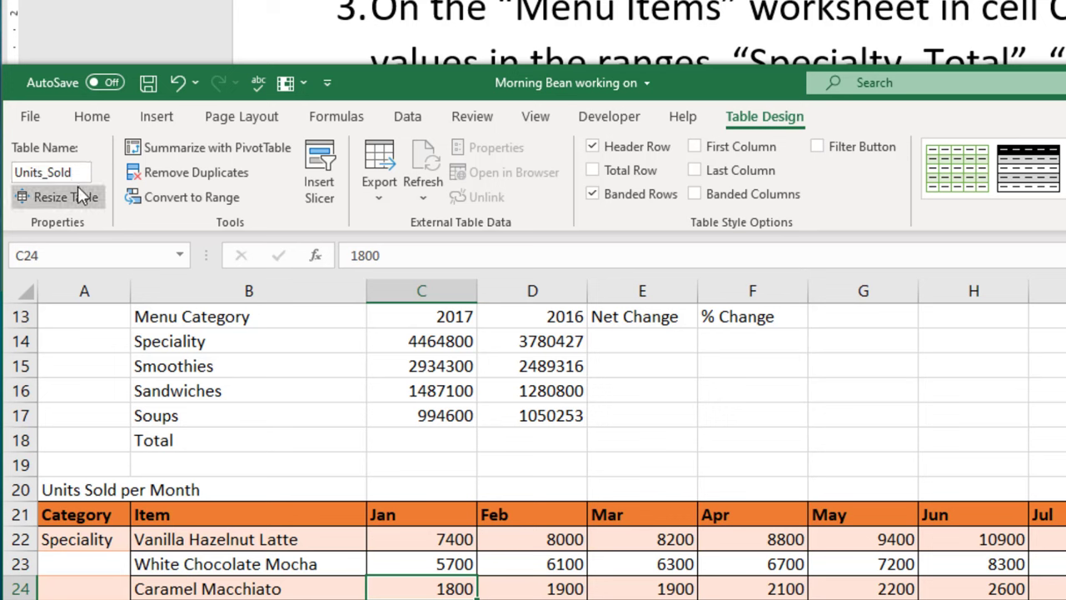
{"action": "key", "text": "Down"}
{"action": "key", "text": "Down"}
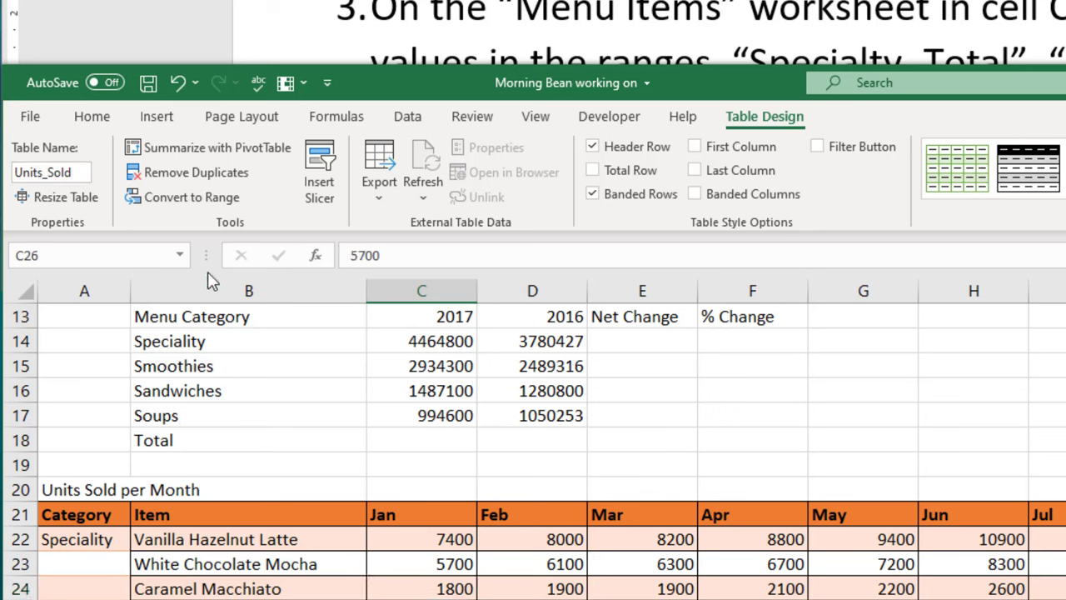
{"action": "scroll", "coordinate": [299, 400], "scroll_direction": "up", "scroll_amount": 2}
{"action": "left_click", "coordinate": [344, 388]}
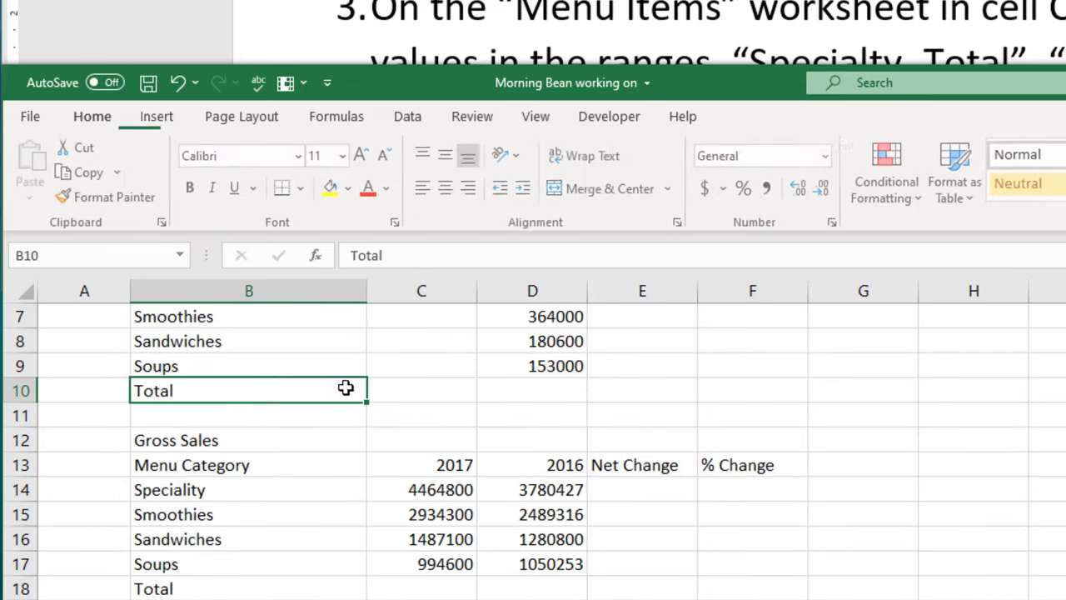
{"action": "left_click", "coordinate": [180, 256]}
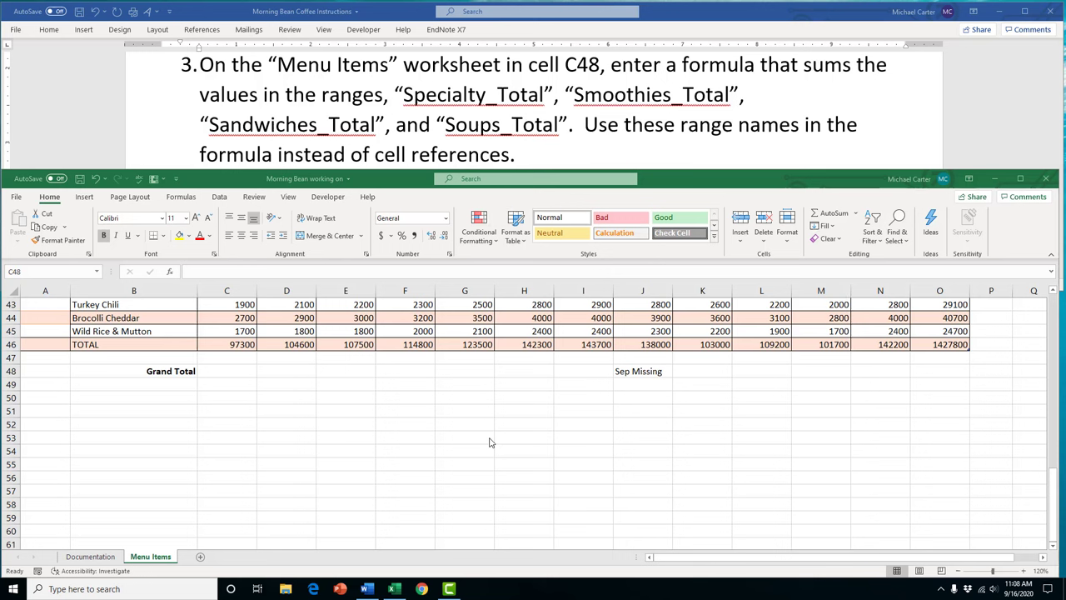
Enter a SUM formula in Grand Total cell C48 that adds the named ranges Specialty_Total, Smoothies_Total, Sandwiches_Total and Soups_Total
{"action": "left_click", "coordinate": [212, 371]}
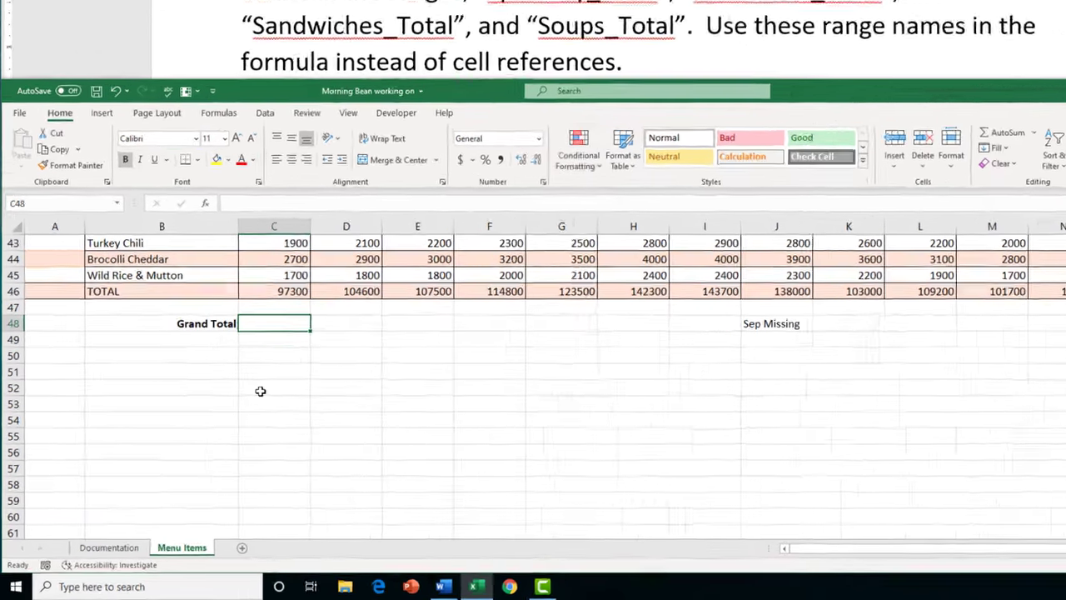
{"action": "type", "text": "=su"}
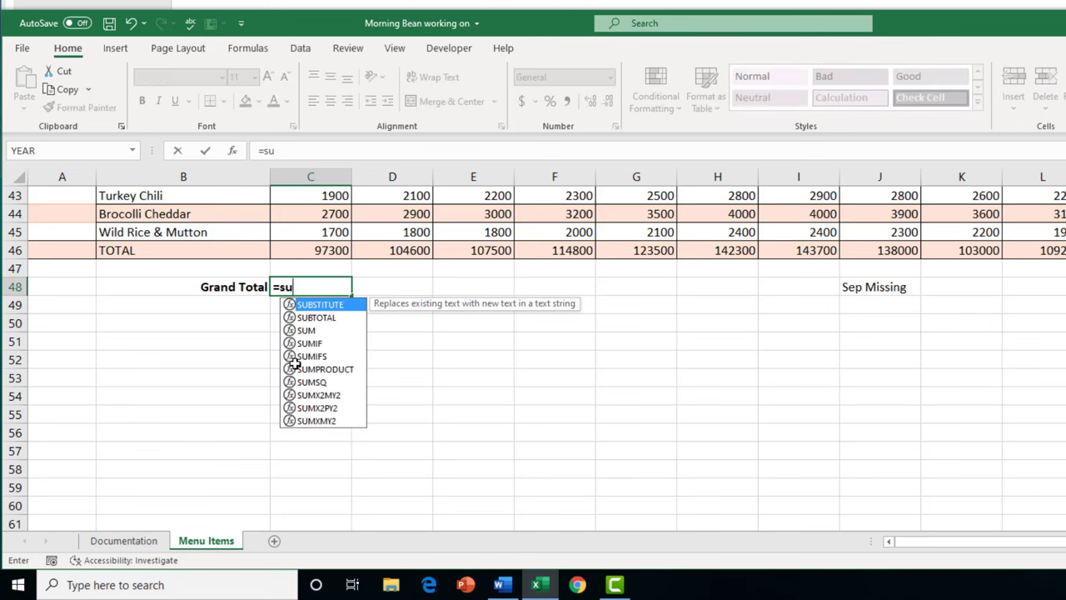
{"action": "type", "text": "m("}
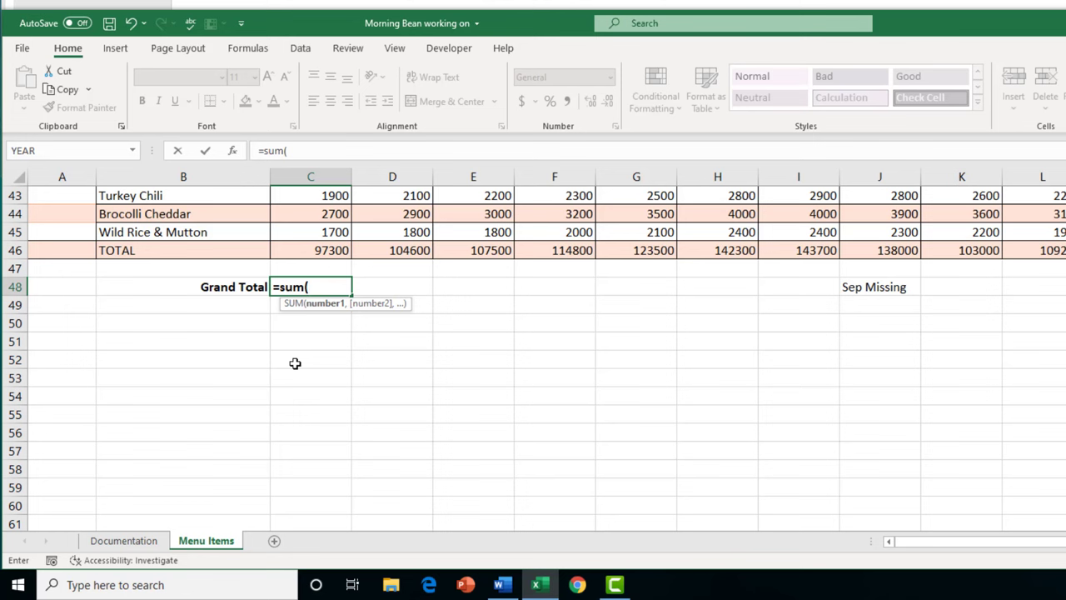
{"action": "type", "text": "sp"}
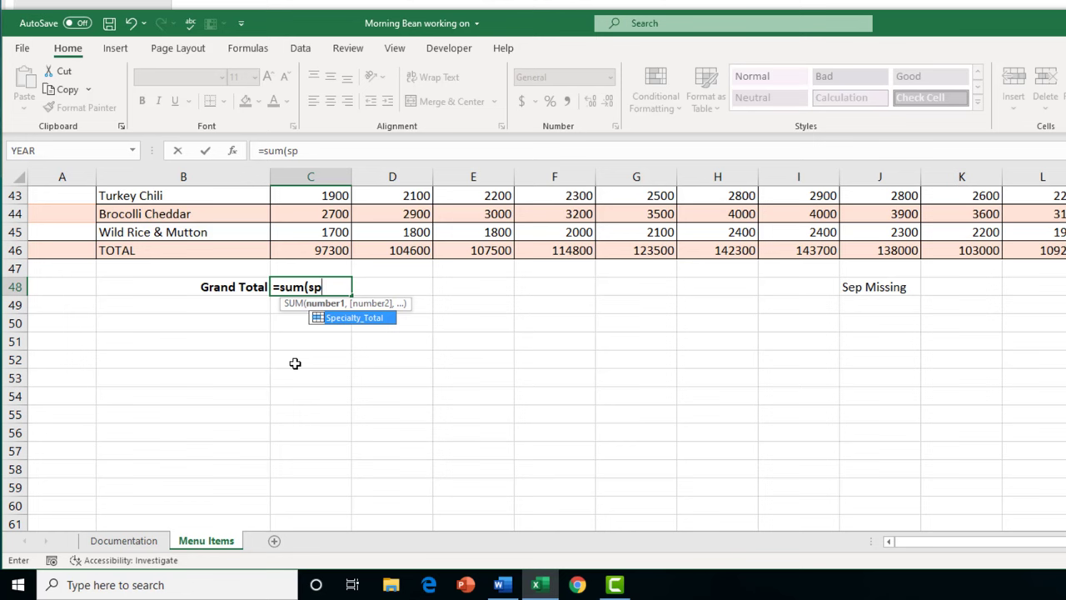
{"action": "left_click", "coordinate": [359, 322]}
{"action": "double_click", "coordinate": [360, 322]}
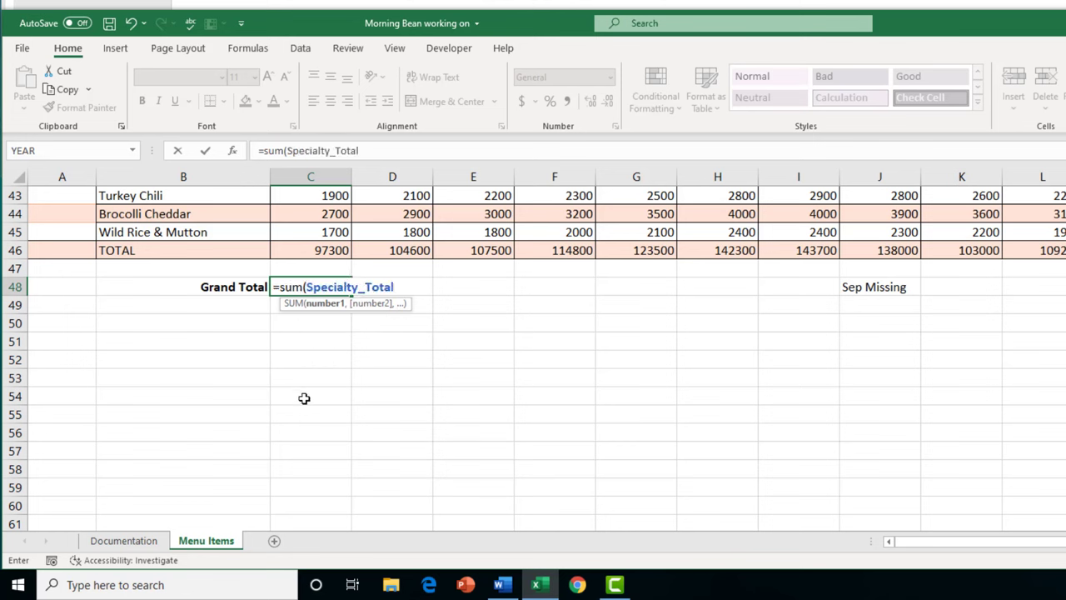
{"action": "type", "text": ","}
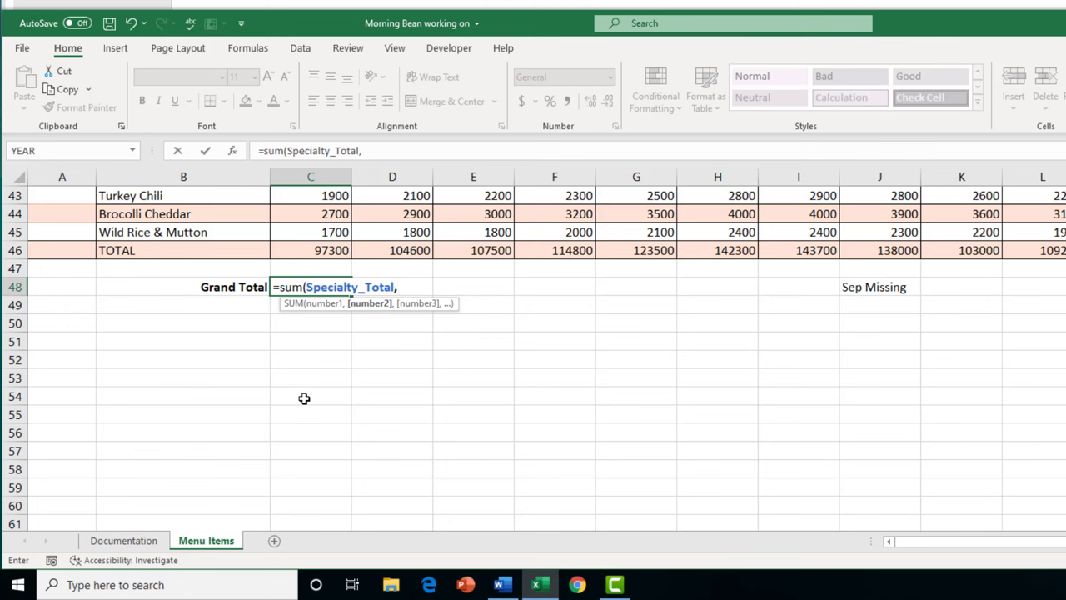
{"action": "type", "text": " sm"}
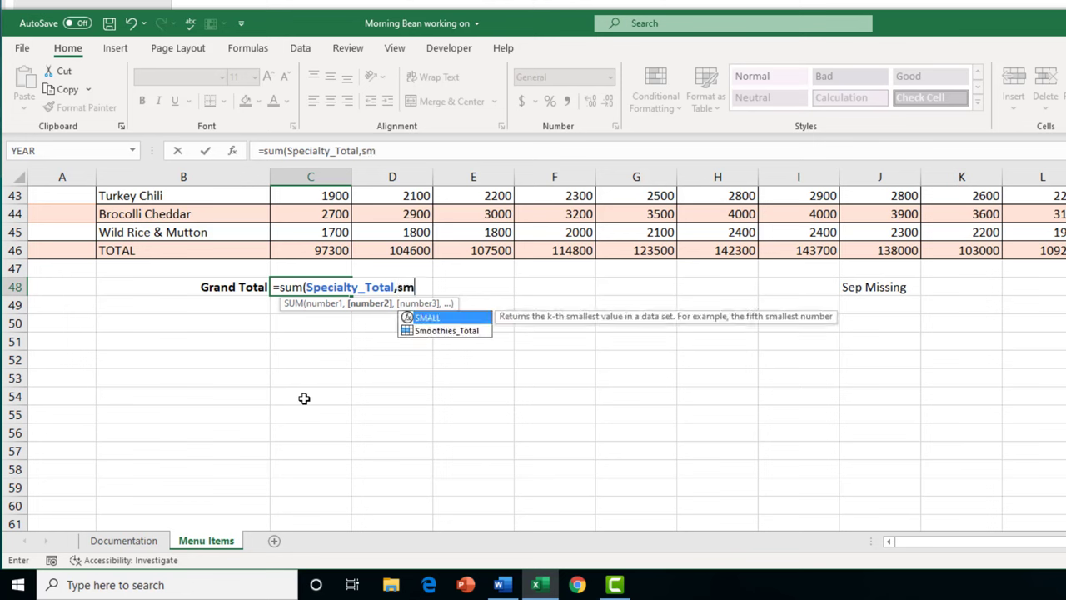
{"action": "double_click", "coordinate": [455, 333]}
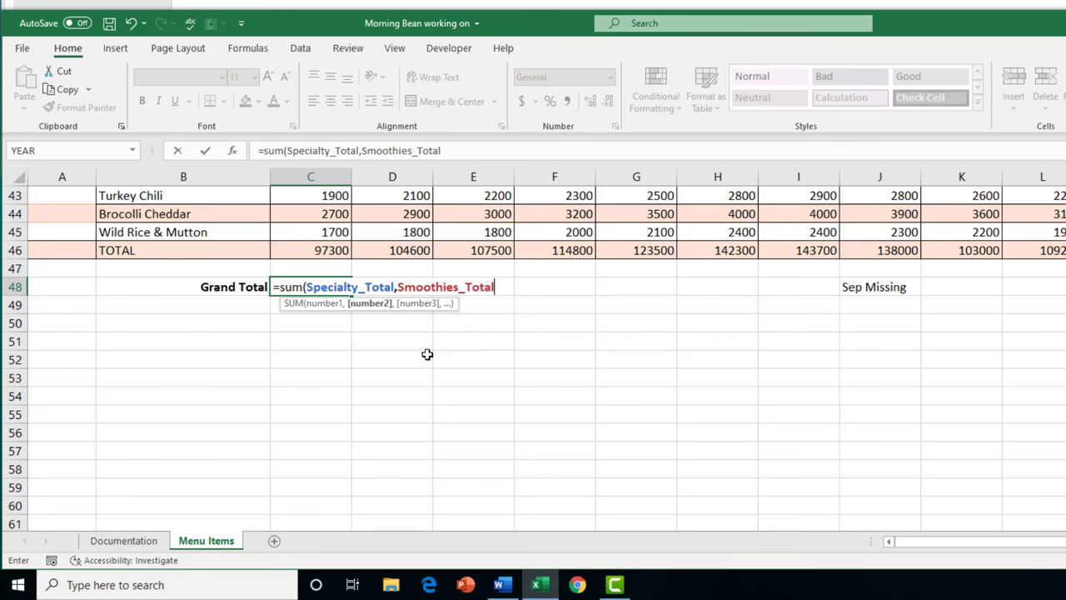
{"action": "type", "text": ","}
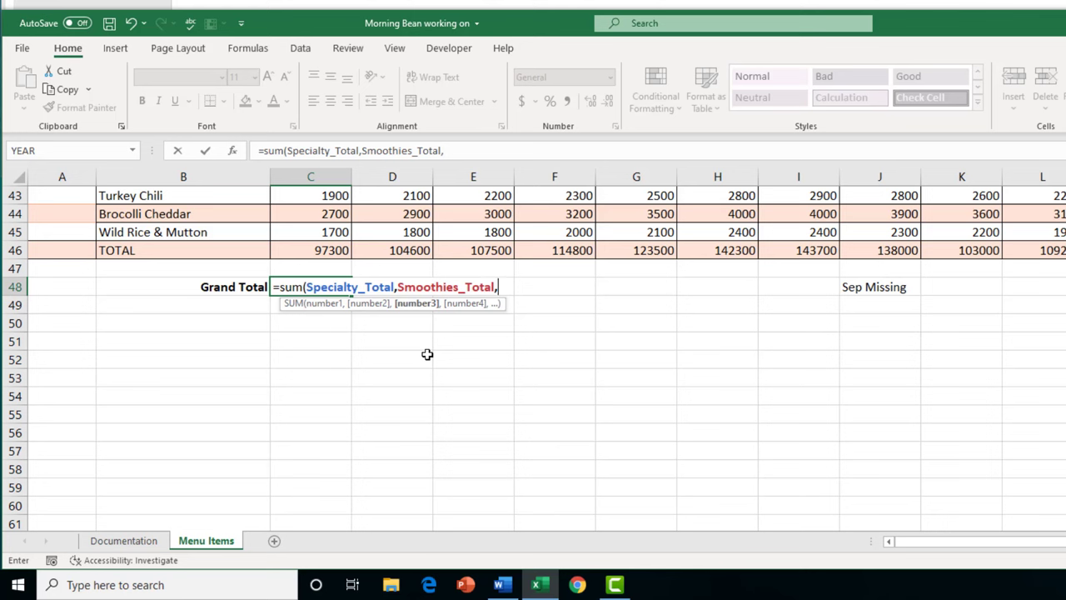
{"action": "type", "text": "sand"}
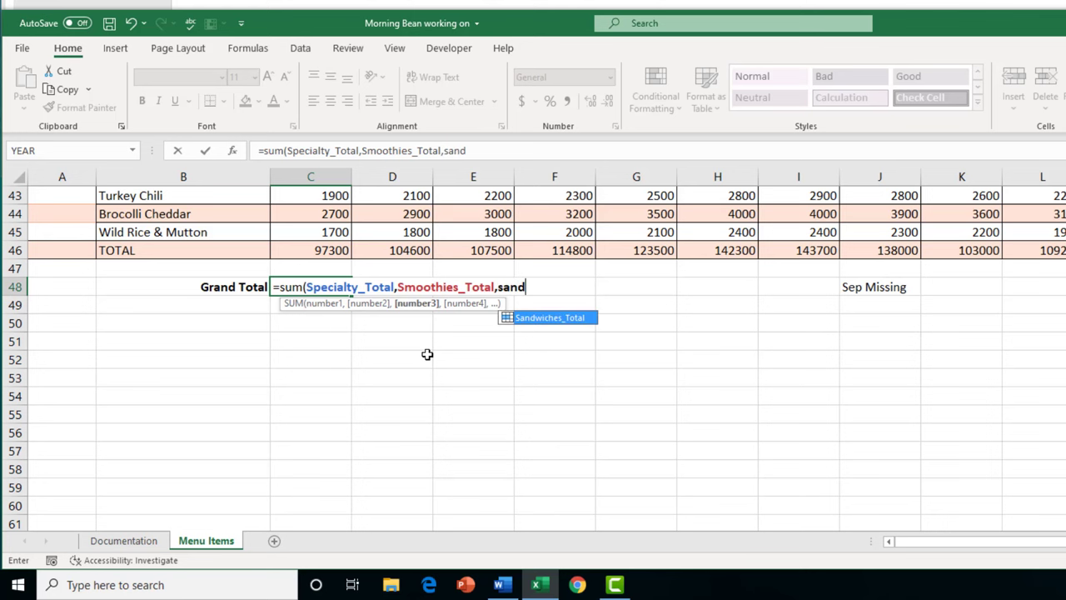
{"action": "double_click", "coordinate": [545, 318]}
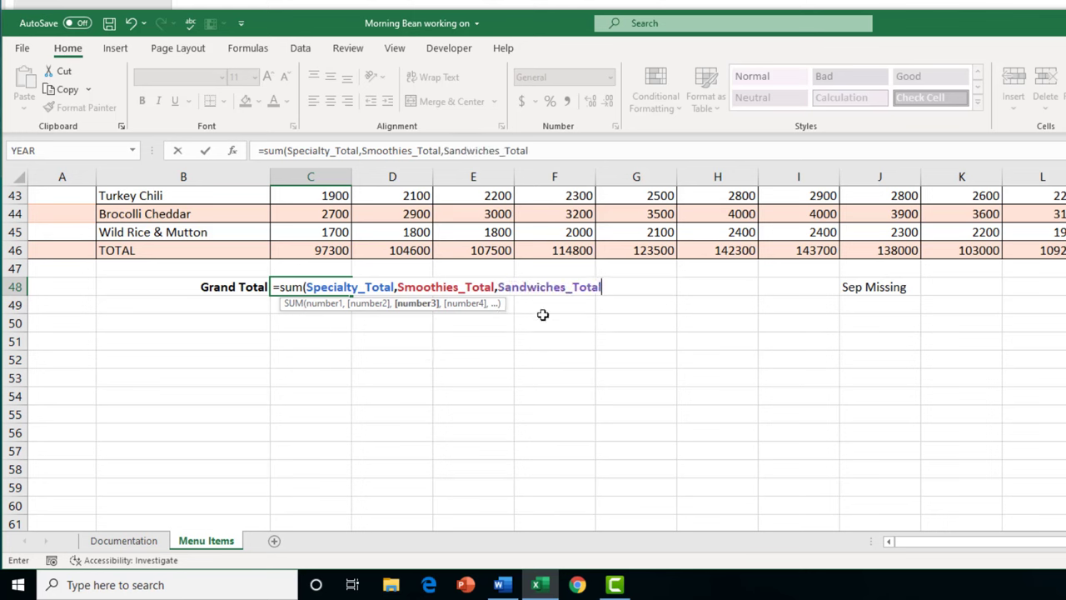
{"action": "type", "text": ","}
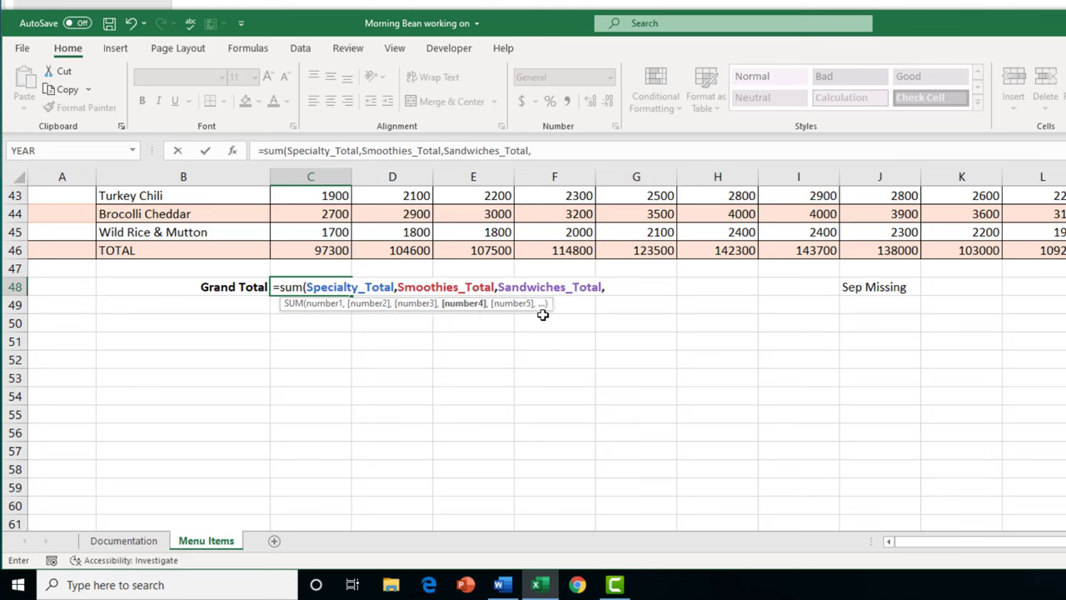
{"action": "type", "text": "soups"}
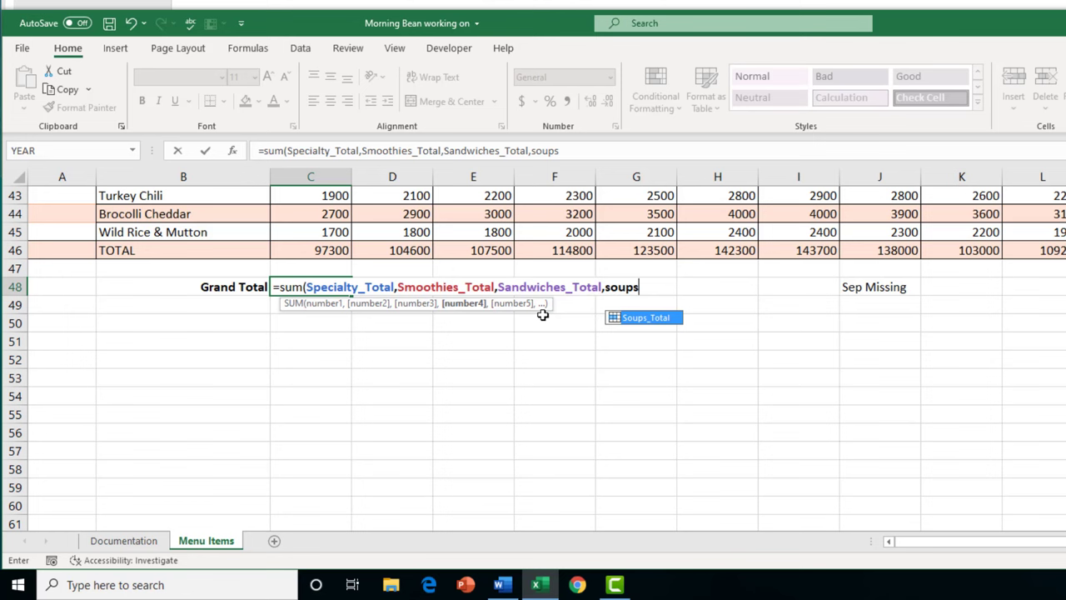
{"action": "double_click", "coordinate": [631, 318]}
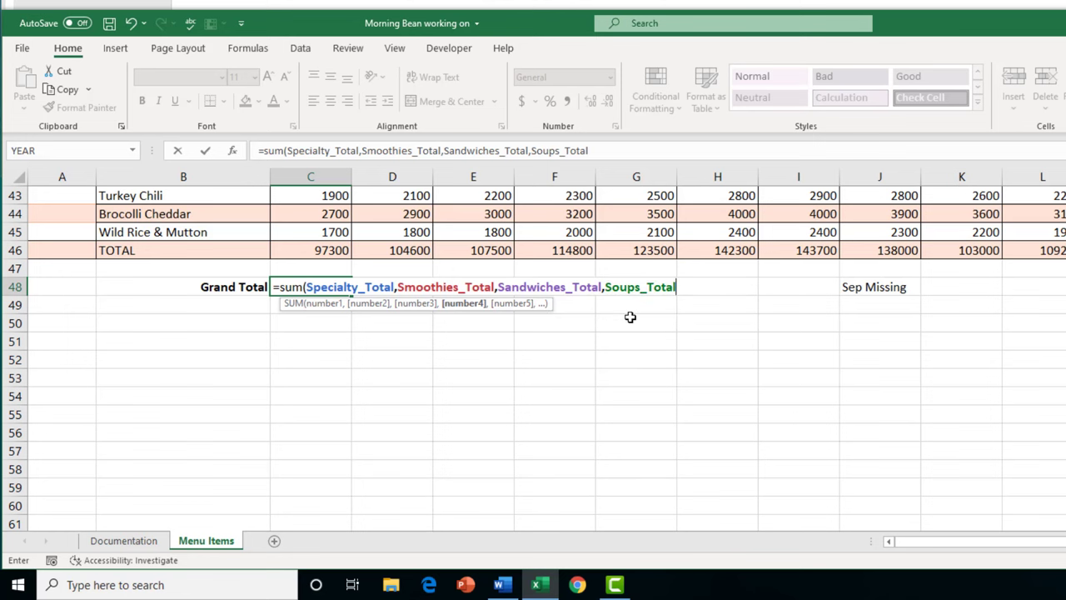
{"action": "type", "text": ")"}
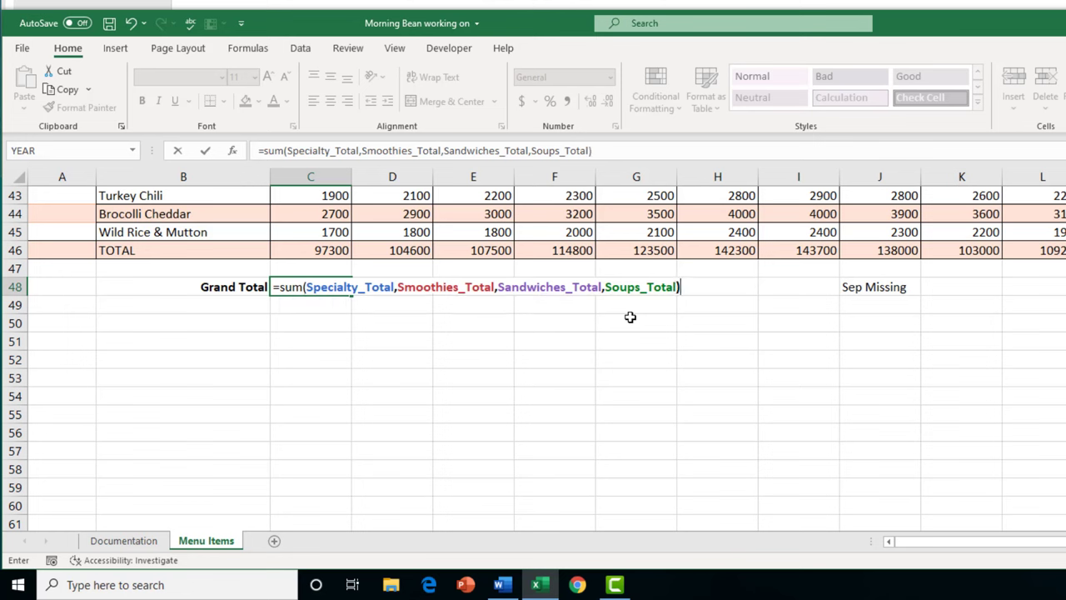
{"action": "key", "text": "Return"}
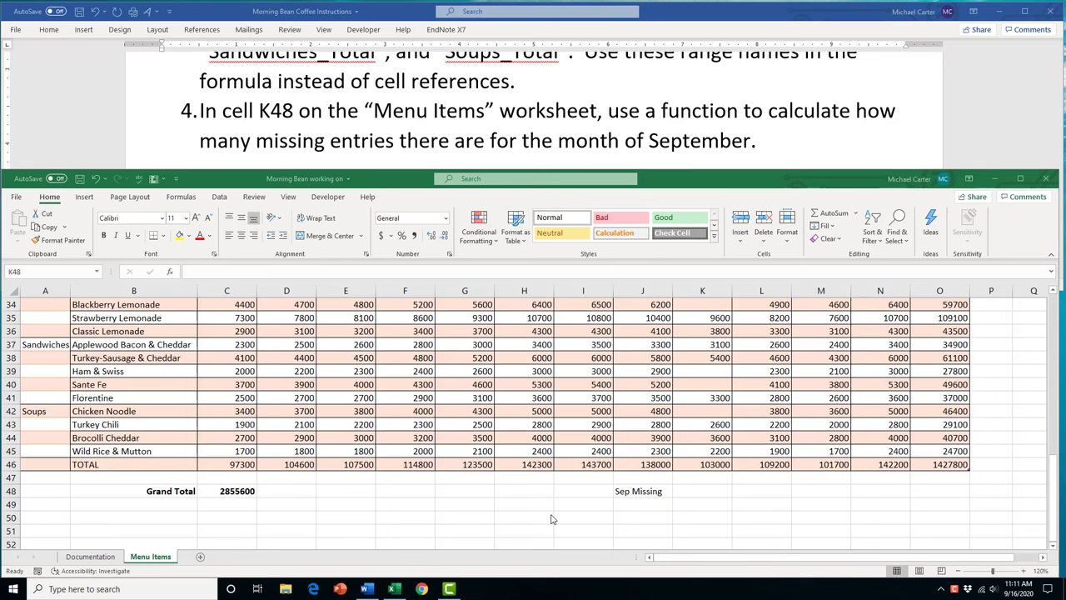
Count the missing September entries in cell K48 with the formula =COUNTBLANK(K22:K45)
{"action": "left_click", "coordinate": [688, 493]}
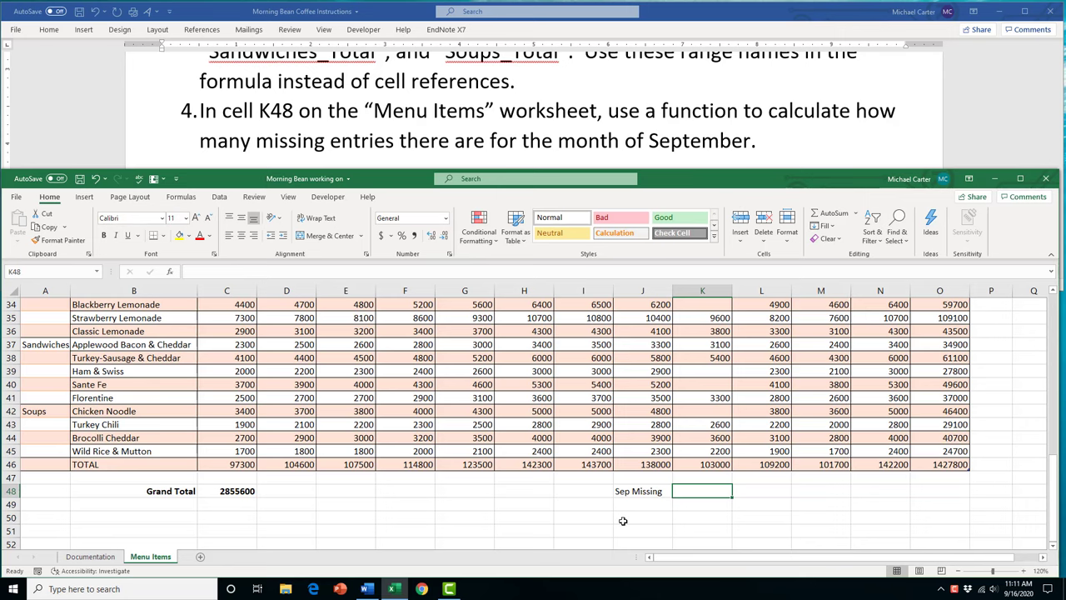
{"action": "type", "text": "=coun"}
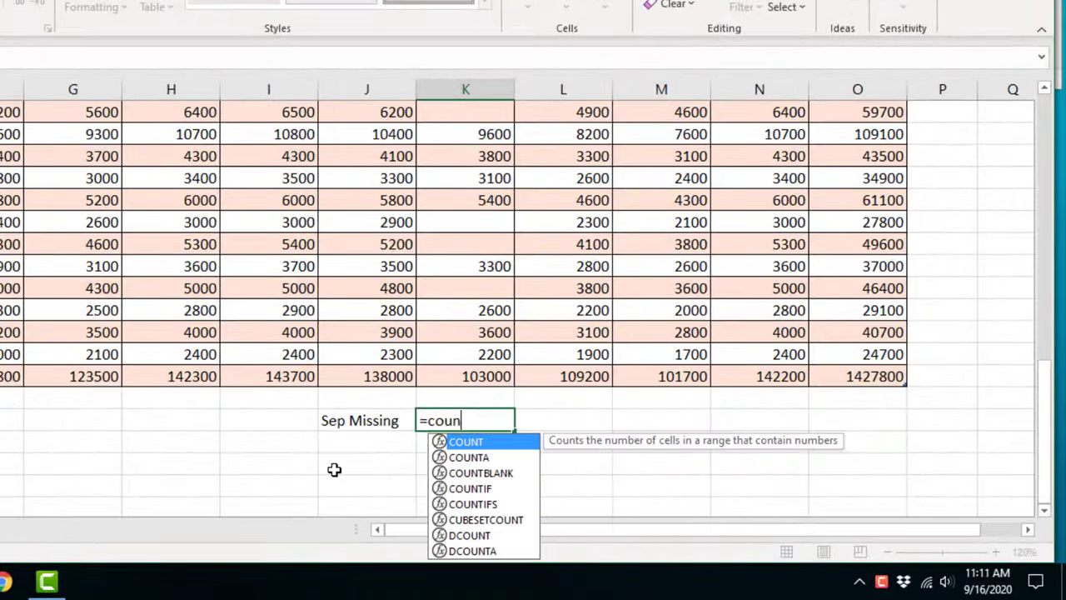
{"action": "type", "text": "tb"}
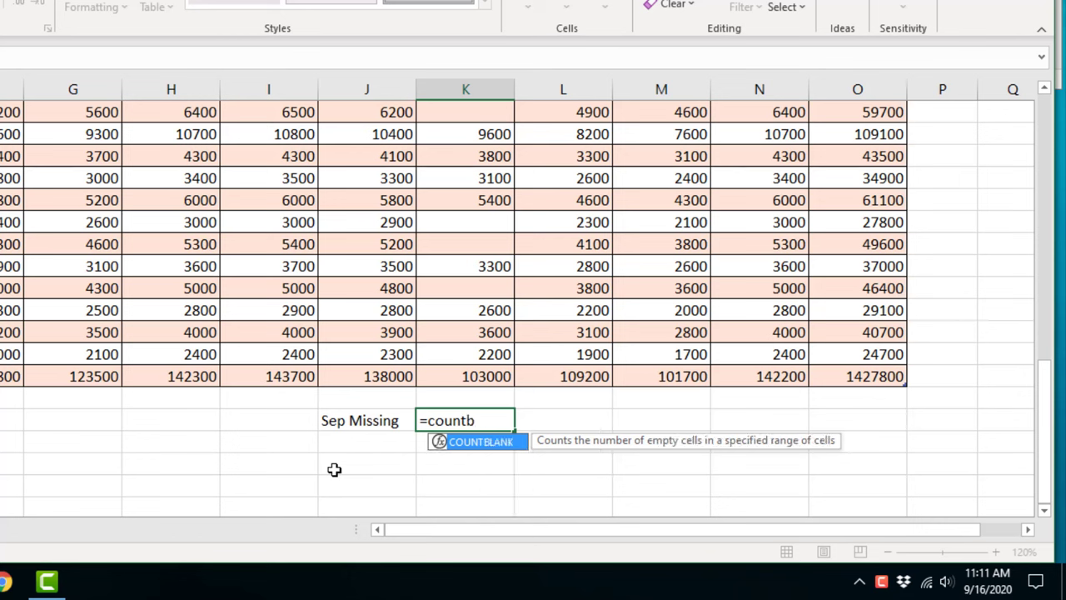
{"action": "double_click", "coordinate": [475, 442]}
{"action": "scroll", "coordinate": [461, 279], "scroll_direction": "up", "scroll_amount": 6}
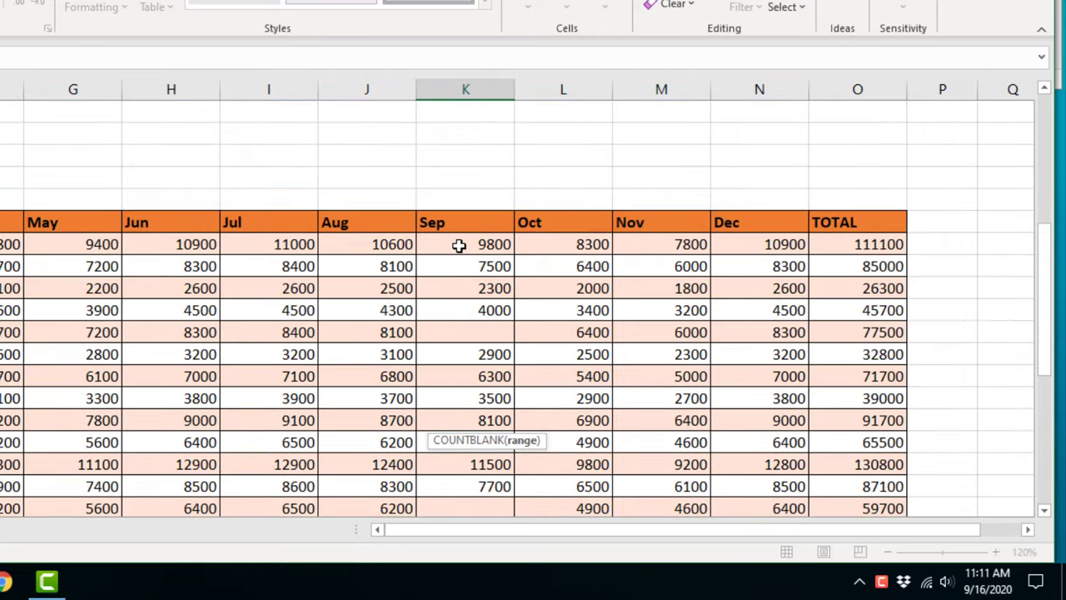
{"action": "left_click_drag", "start_coordinate": [459, 245], "coordinate": [469, 442]}
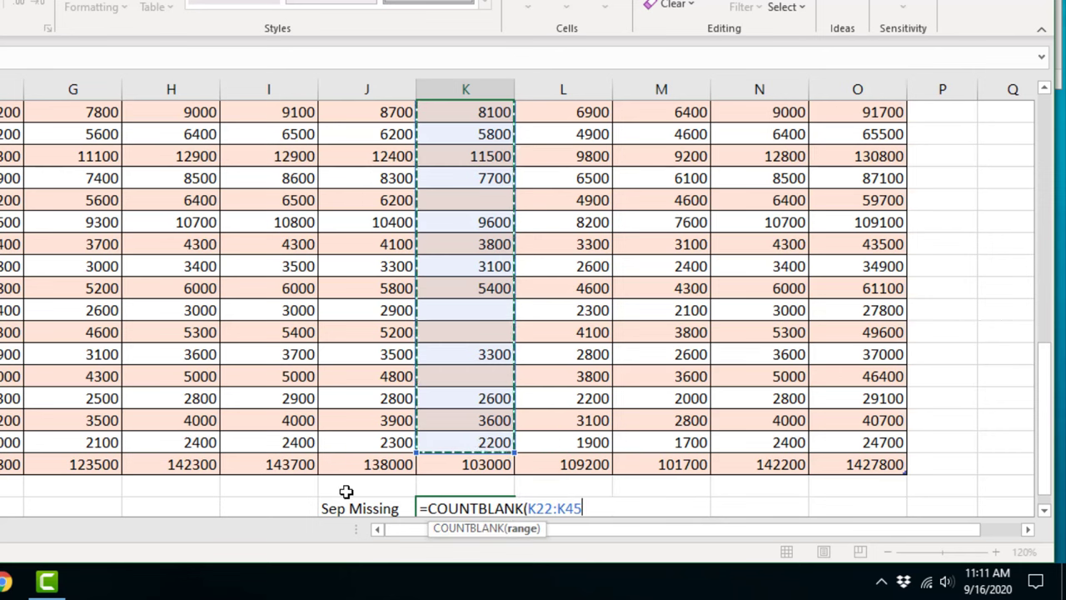
{"action": "type", "text": ")"}
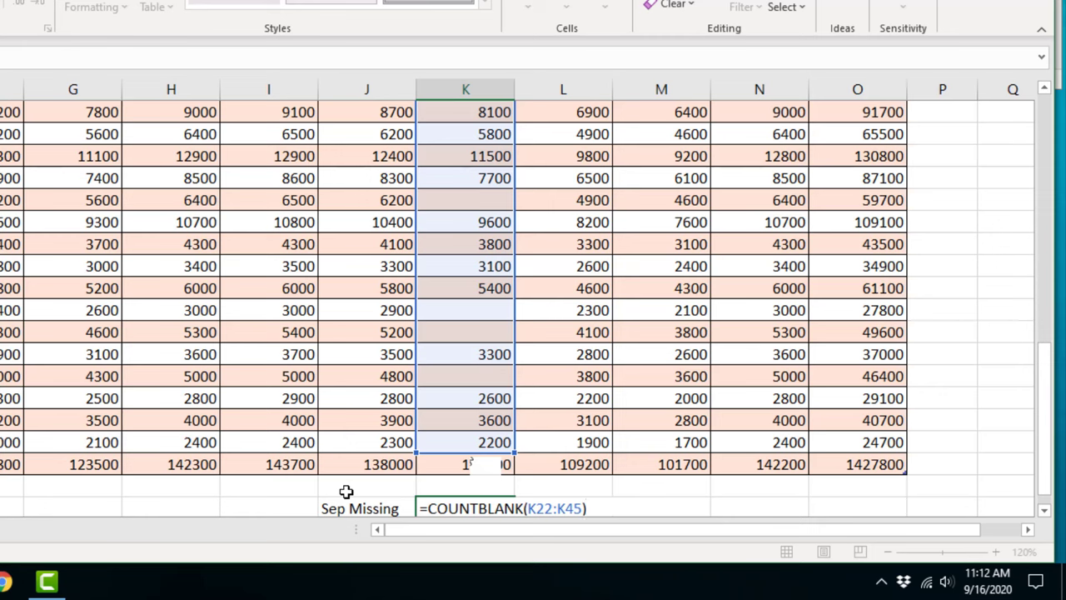
{"action": "key", "text": "Return"}
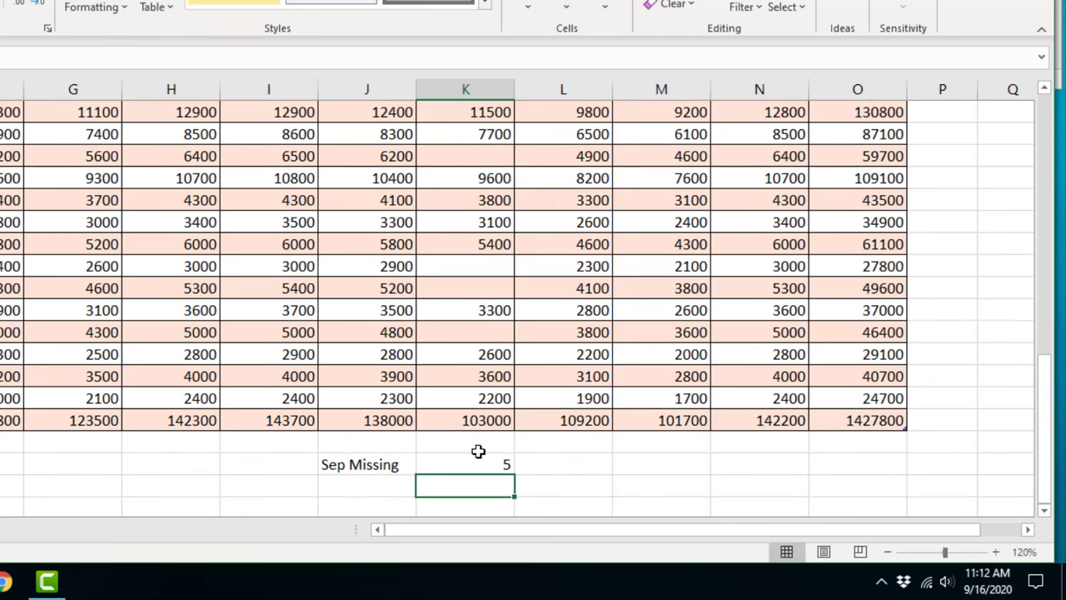
{"action": "left_click", "coordinate": [450, 466]}
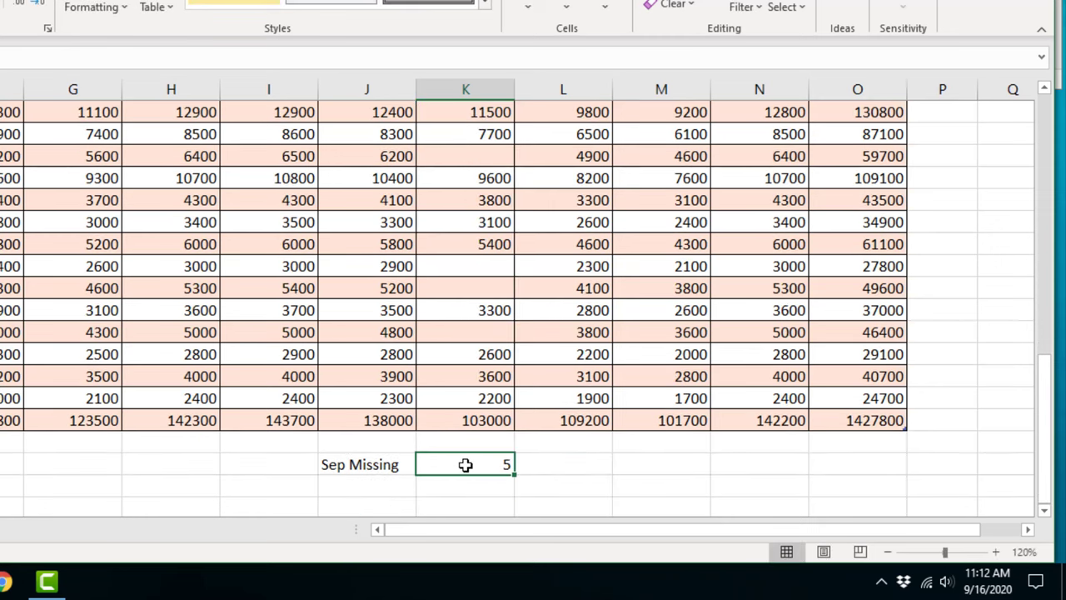